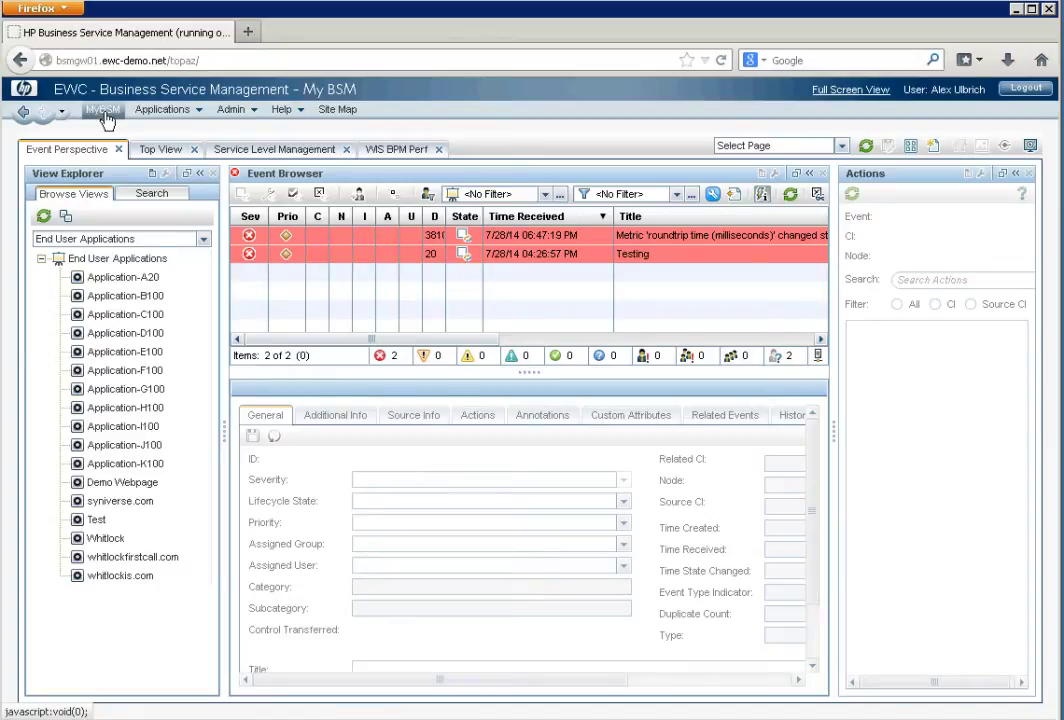
Load the RTSM Administration Modeling Studio from the Admin menu.
click(253, 119)
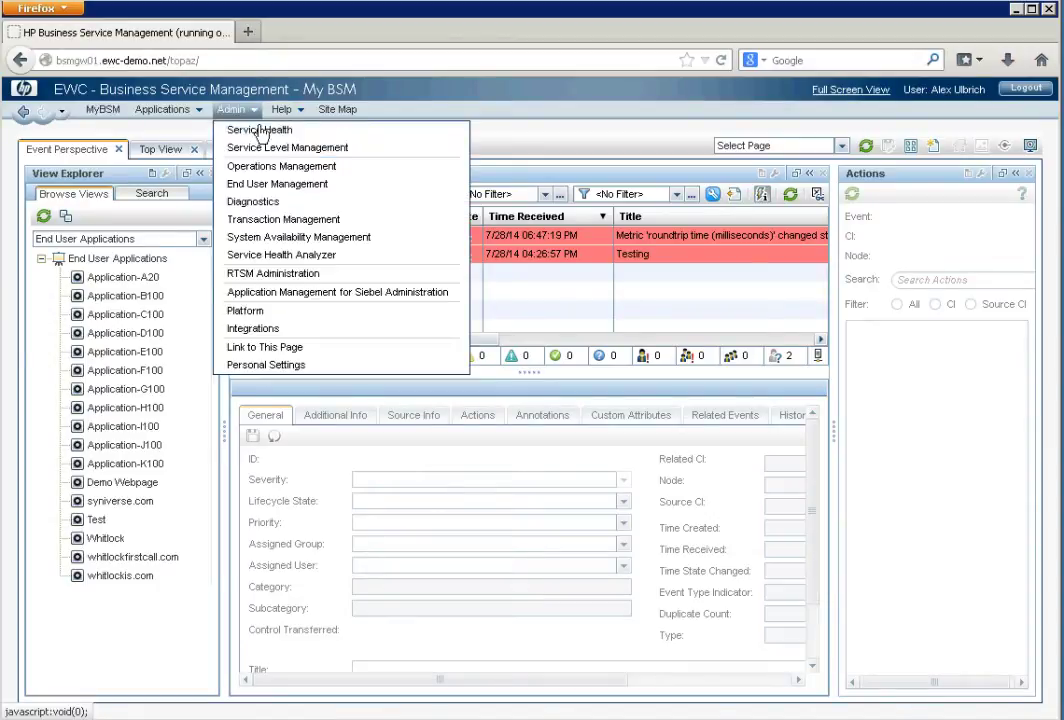
click(274, 274)
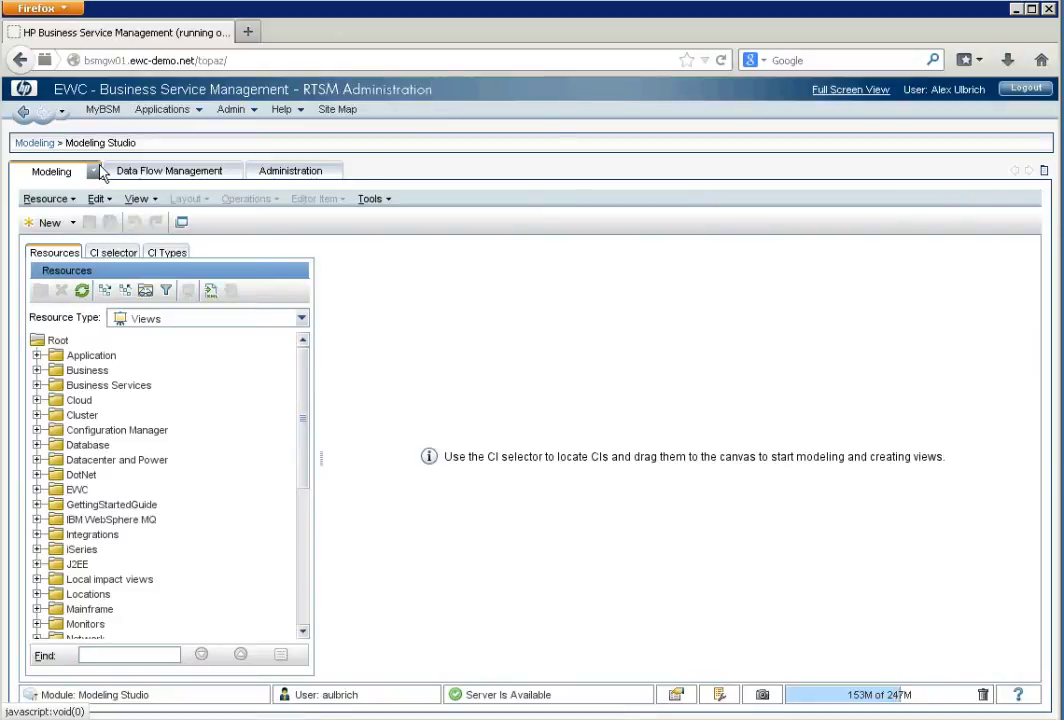
Create a new pattern view with a new query and hide the legend.
click(71, 225)
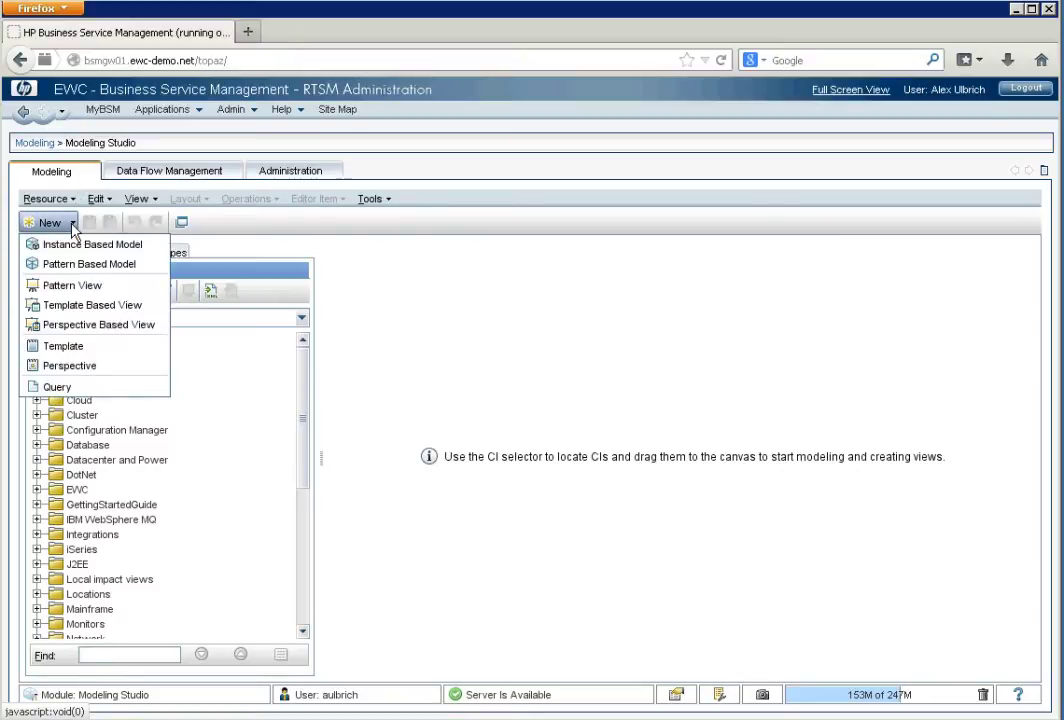
click(74, 287)
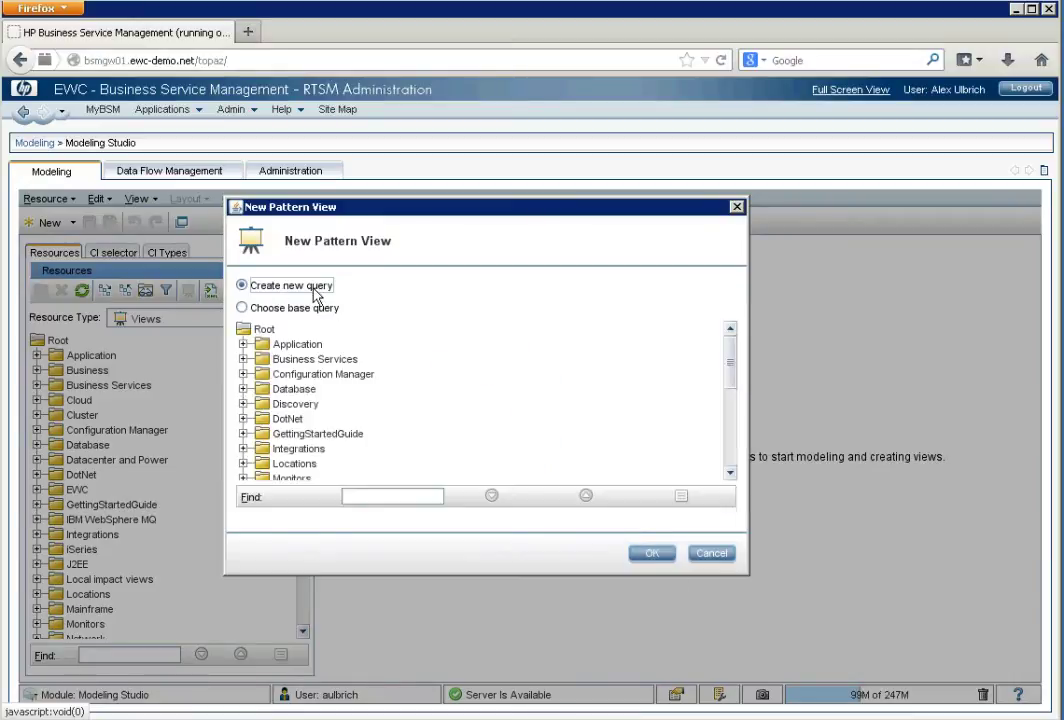
click(650, 553)
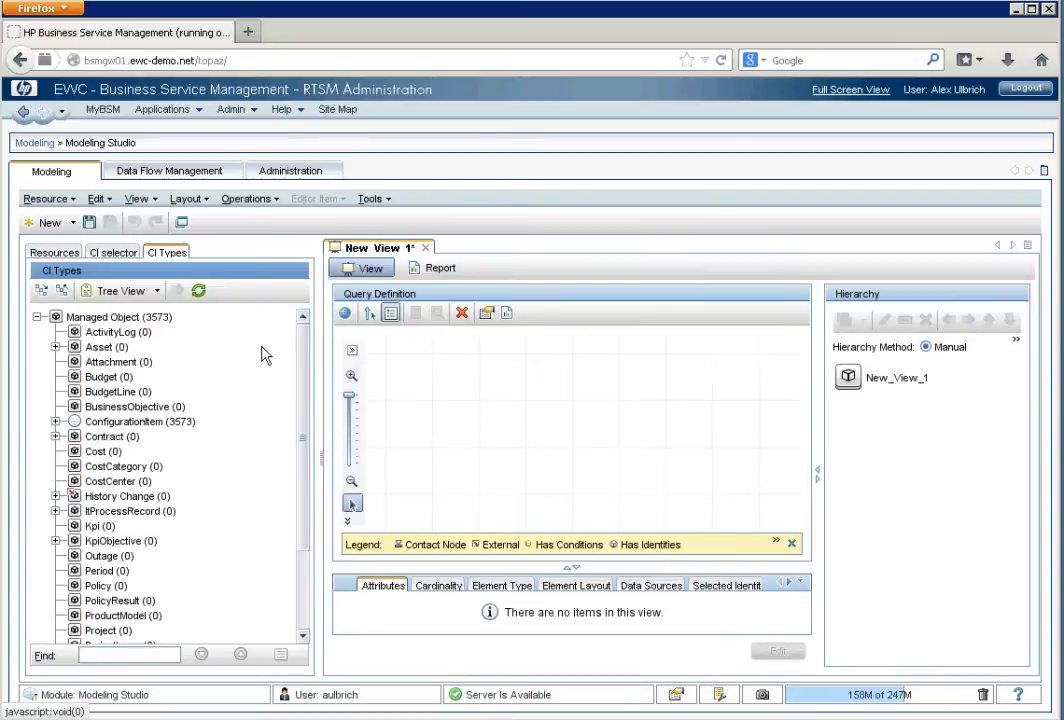
click(792, 544)
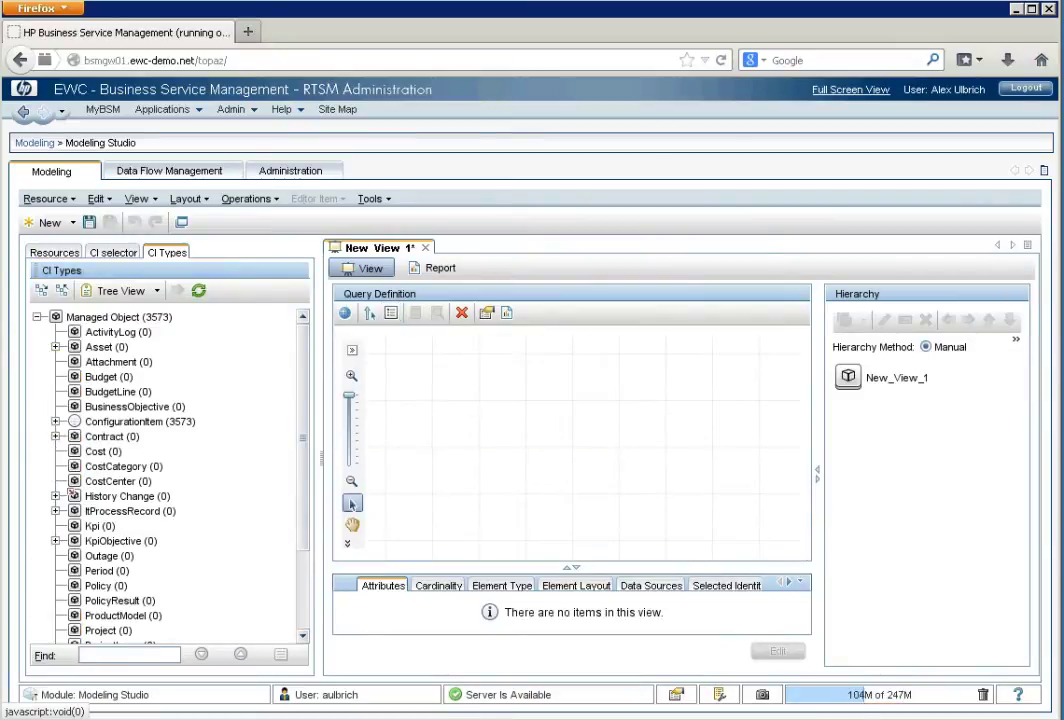
Add a Node element from ConfigurationItem > InfrastructureElement to the query canvas.
click(56, 422)
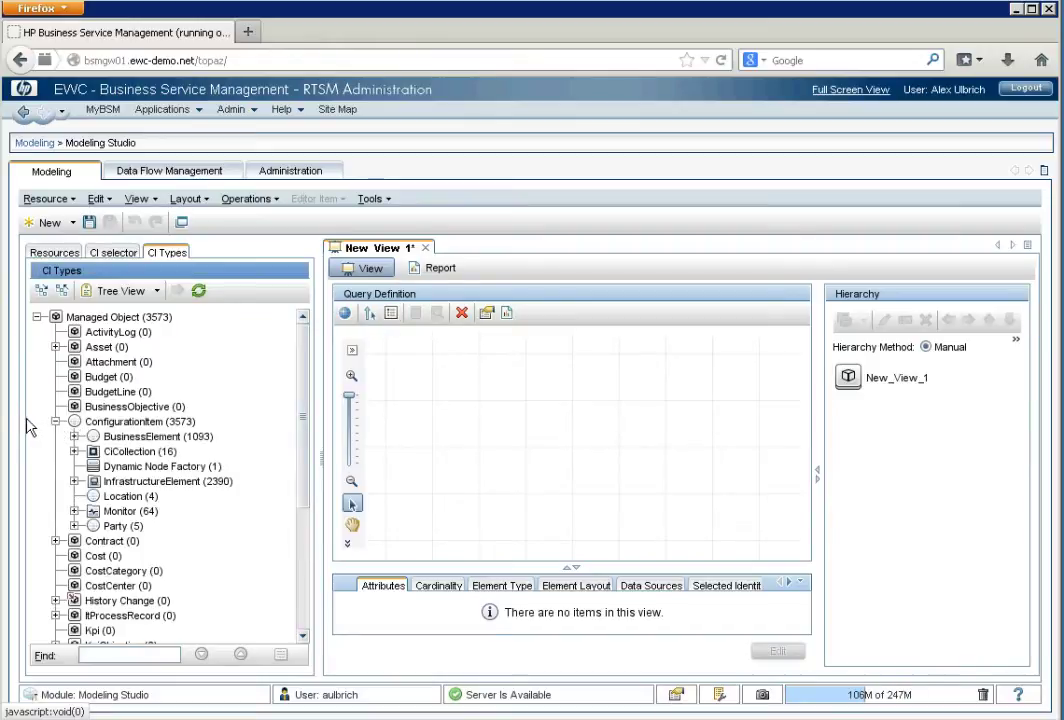
click(73, 482)
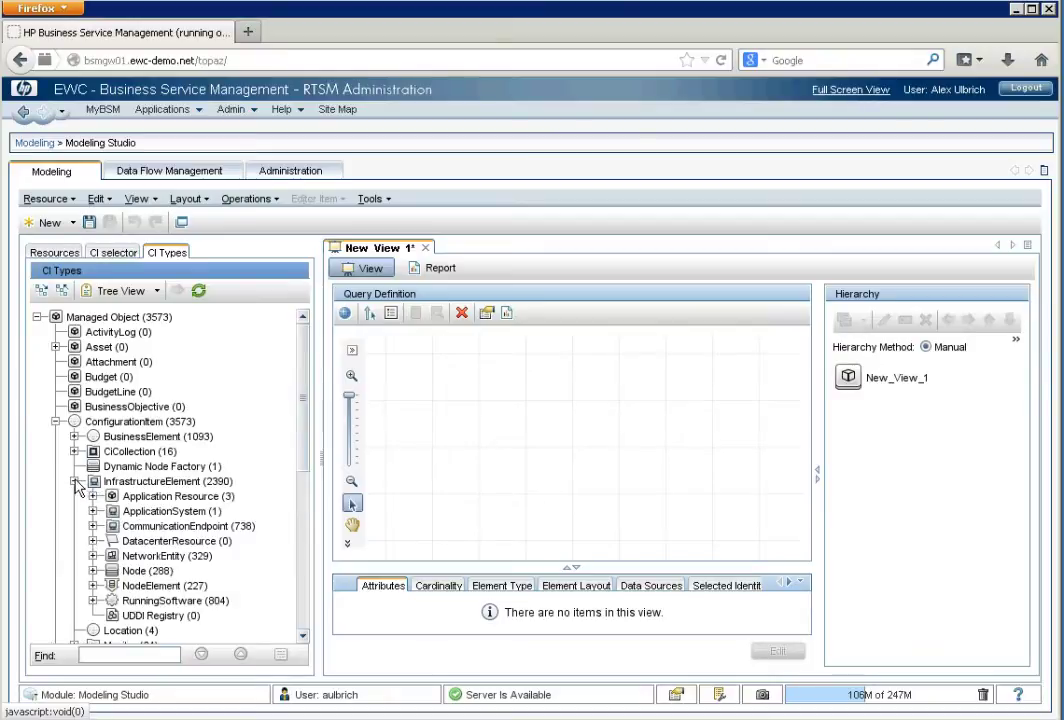
click(134, 572)
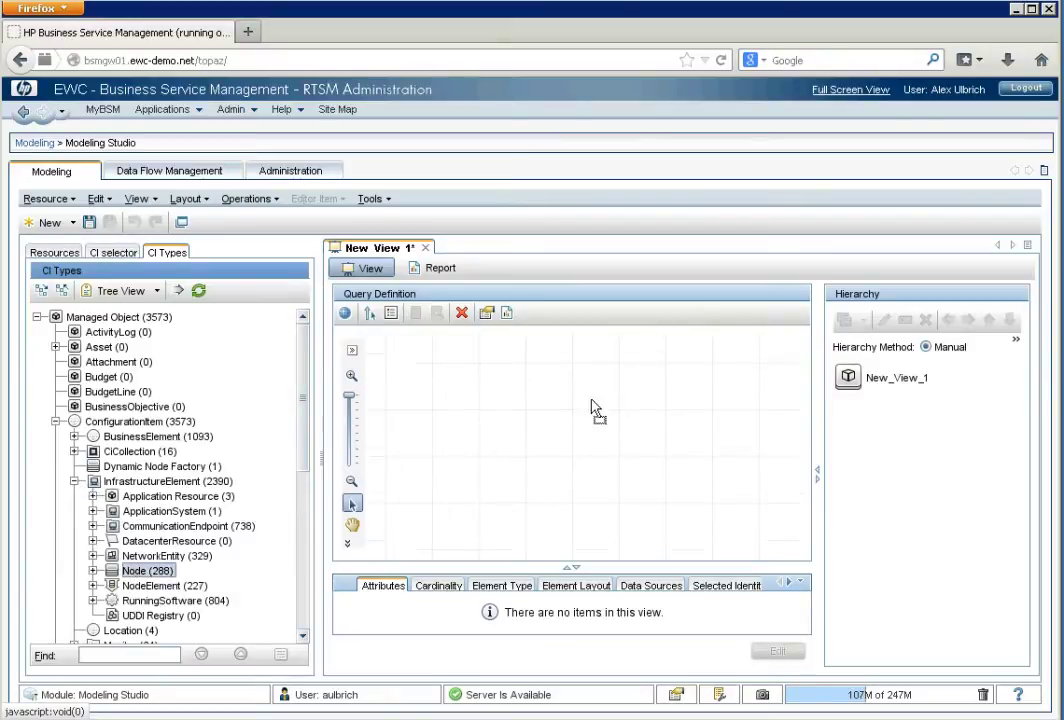
drag(134, 570, 597, 478)
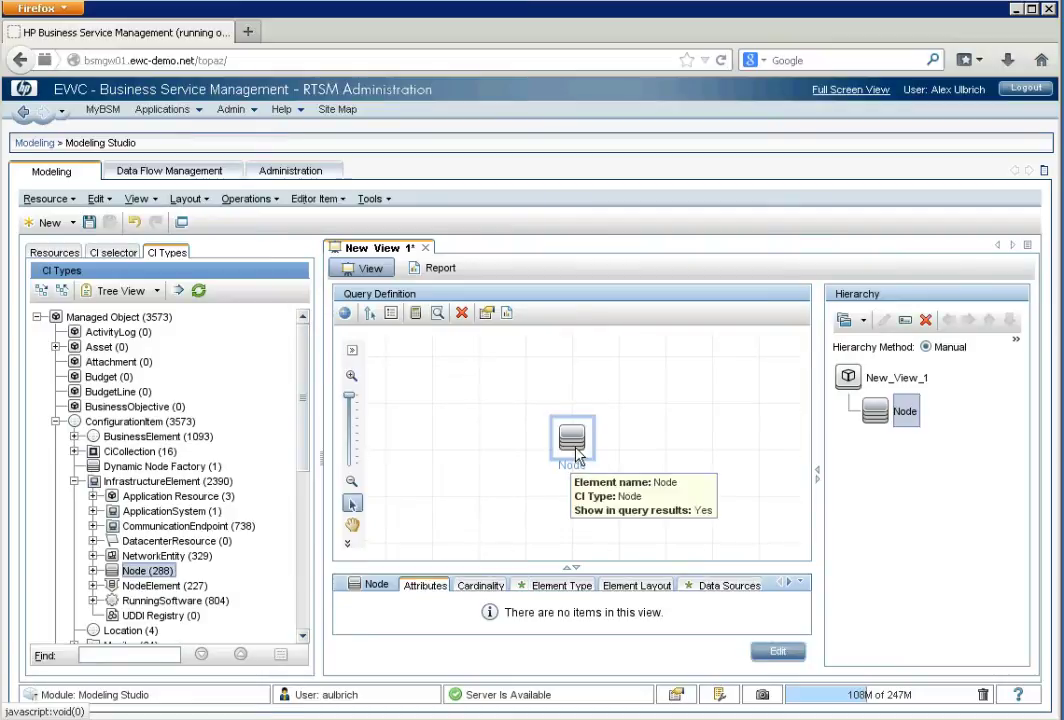
Open the Node element's properties and choose Display Label as the condition attribute.
double_click(574, 448)
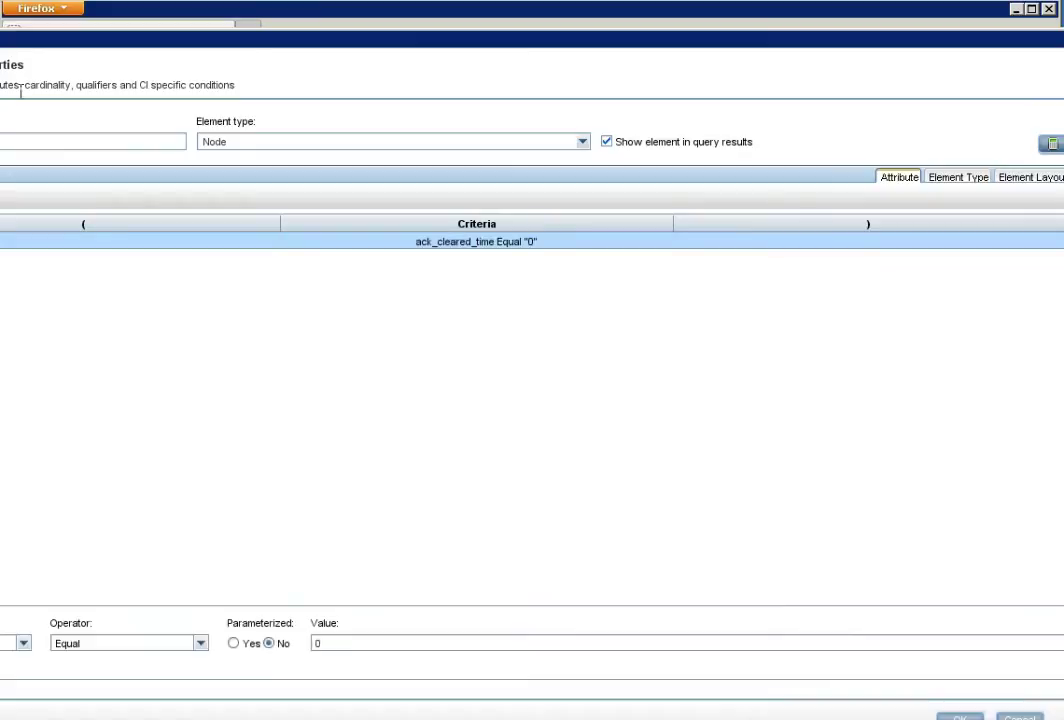
mouse_move(95, 47)
mouse_down()
mouse_move(200, 21)
mouse_move(336, 17)
mouse_move(313, 36)
mouse_move(300, 22)
mouse_up()
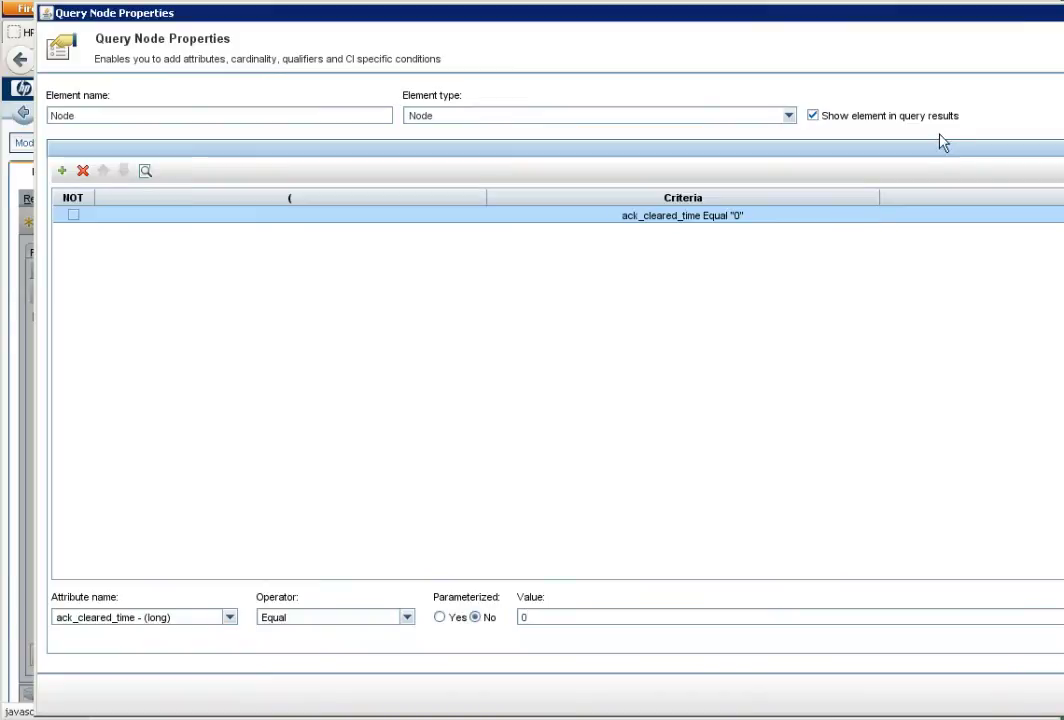
drag(1060, 185, 1031, 185)
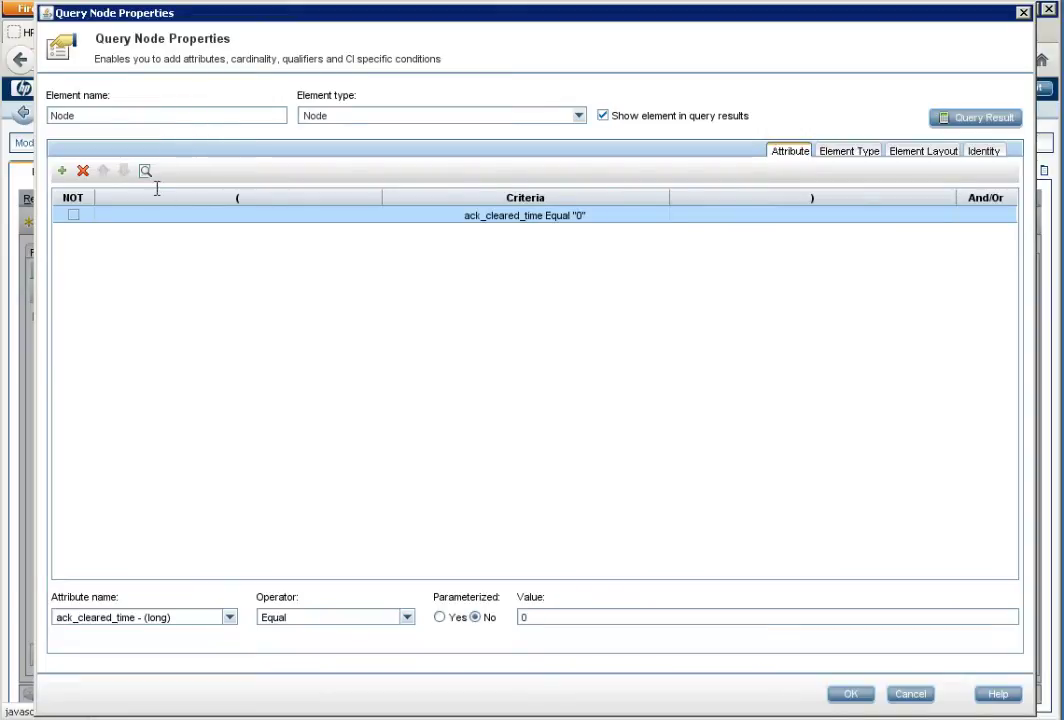
click(135, 619)
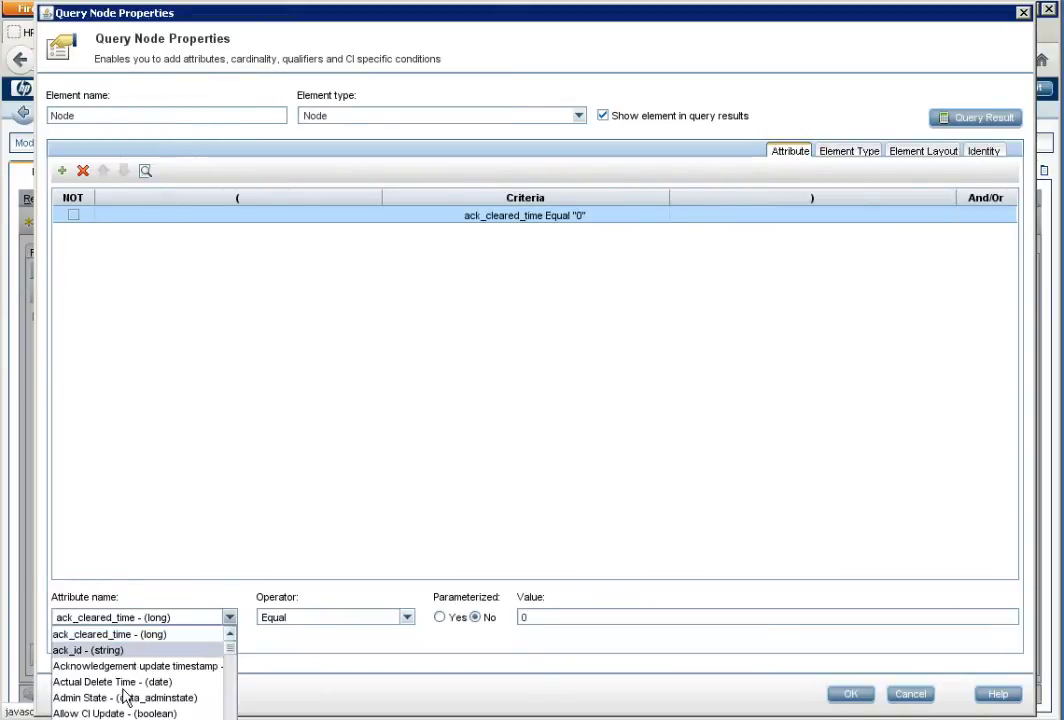
scroll(133, 690, down, 1)
scroll(137, 685, down, 6)
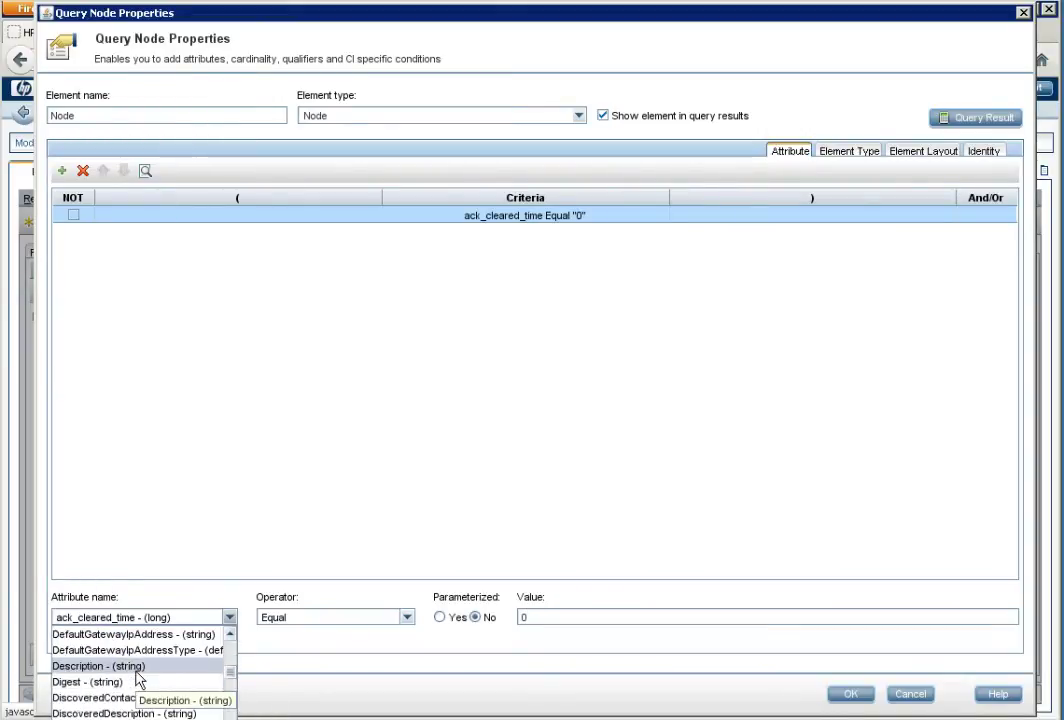
scroll(133, 680, down, 2)
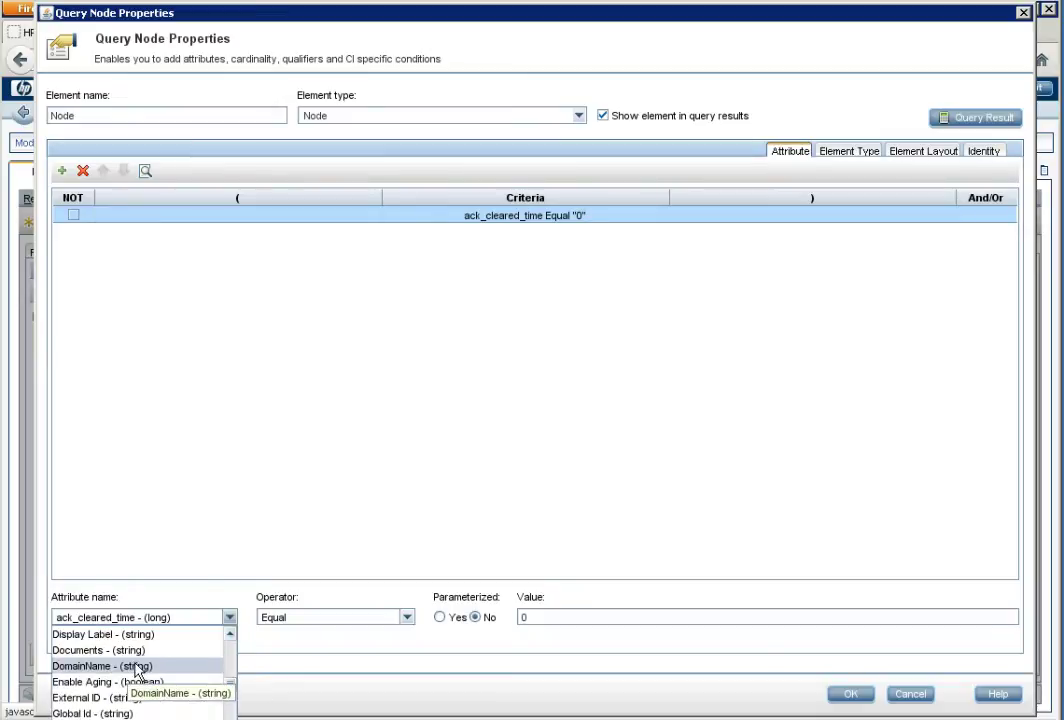
click(100, 634)
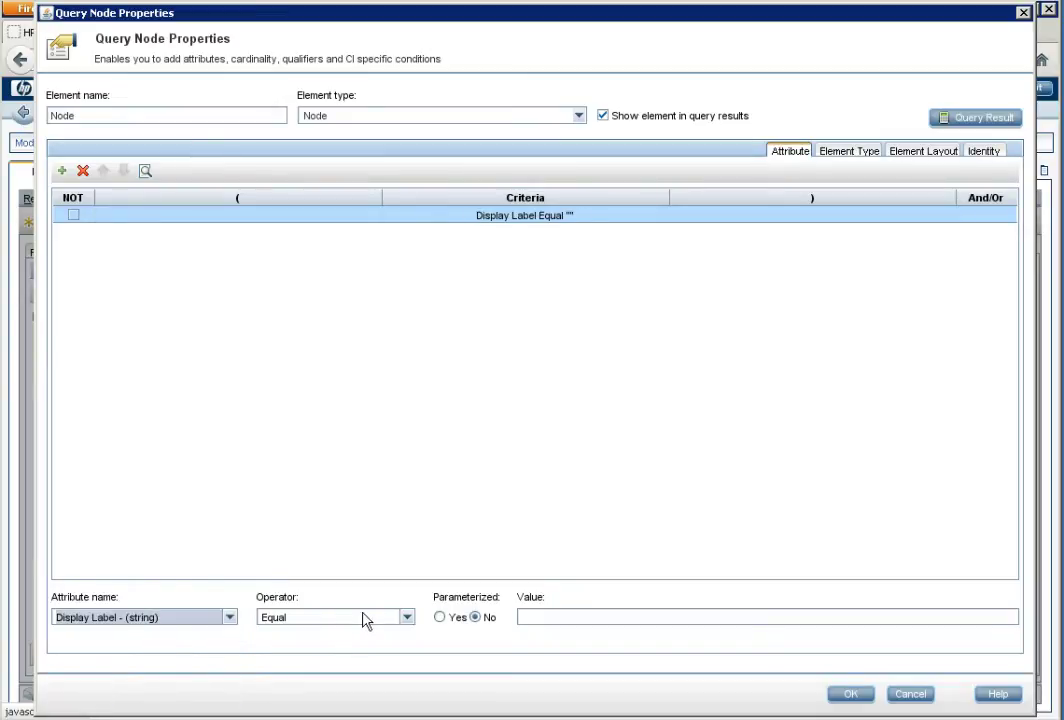
Set the condition value to %bsm% with operator Like ignore case and apply it.
click(372, 620)
scroll(351, 658, down, 1)
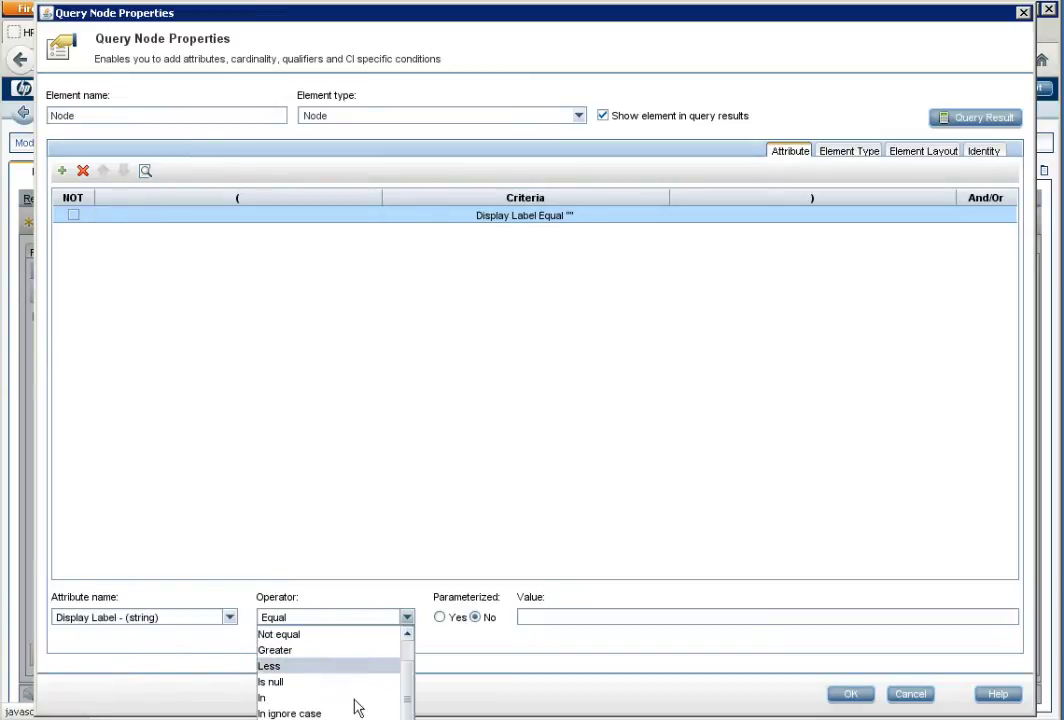
key(Escape)
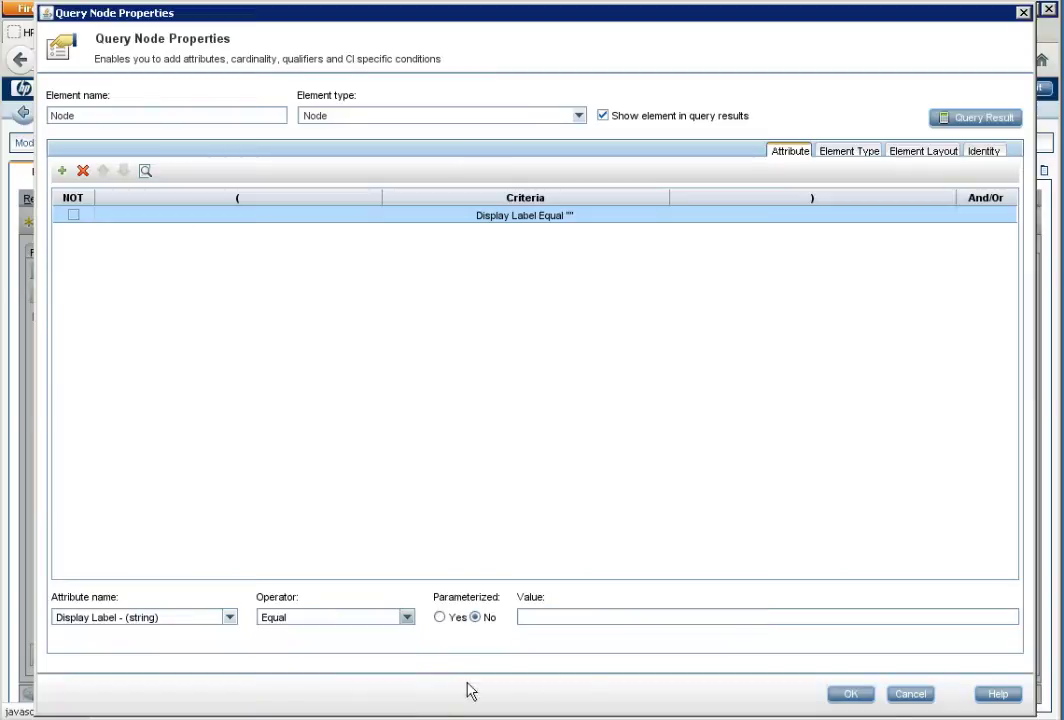
click(537, 620)
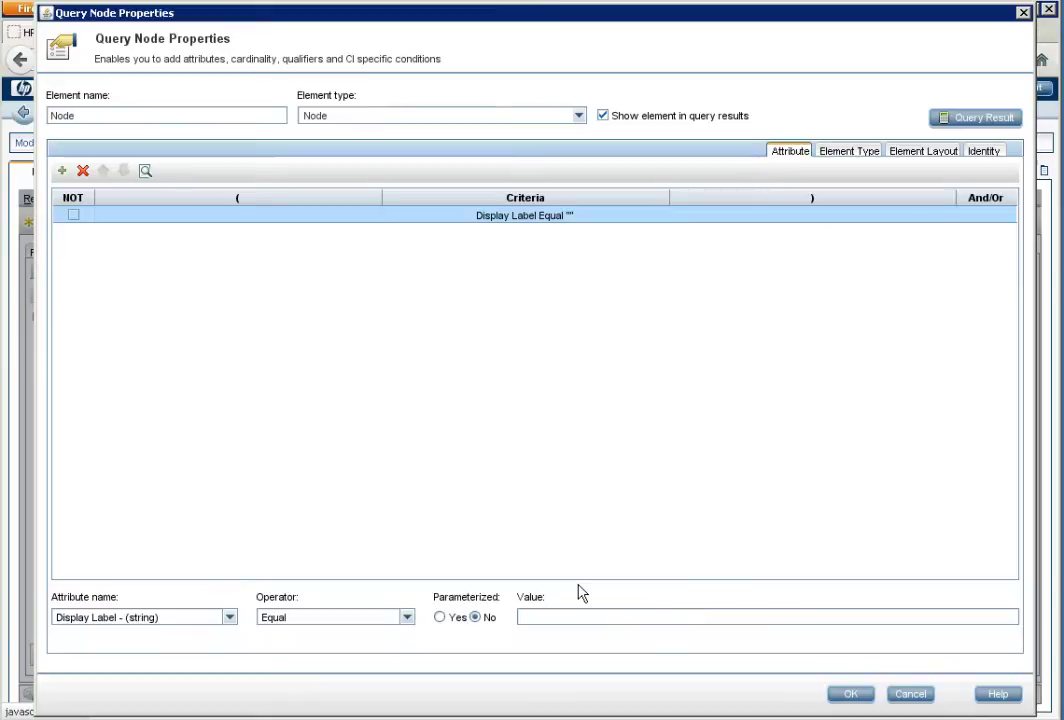
text(%bs)
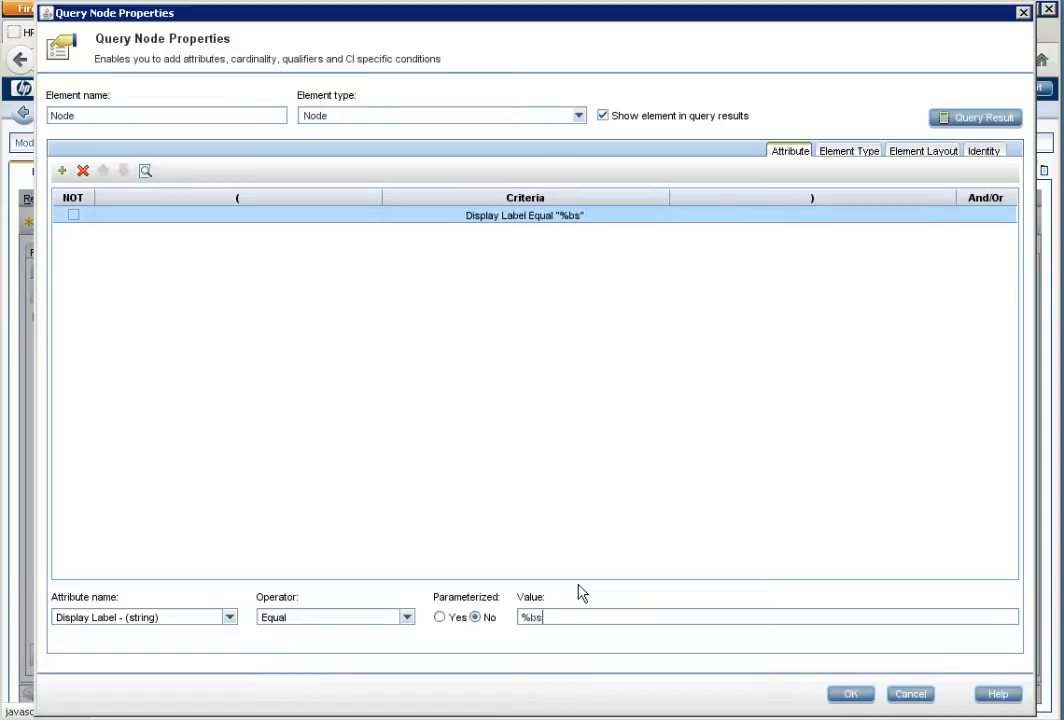
text(m%)
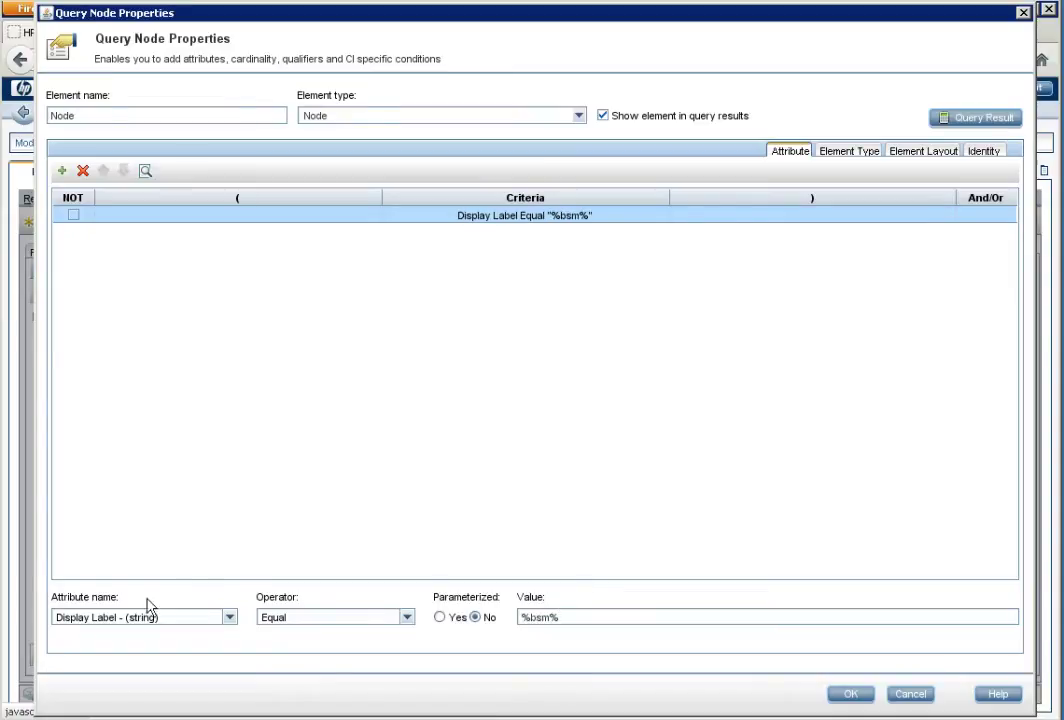
click(408, 619)
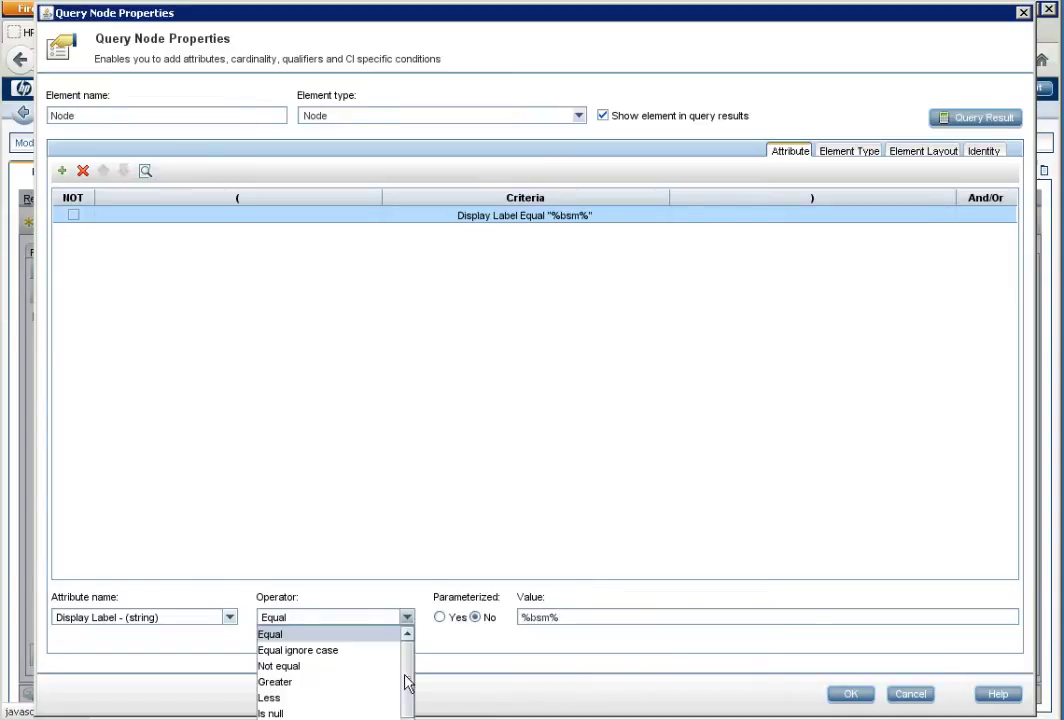
scroll(410, 703, down, 1)
click(300, 716)
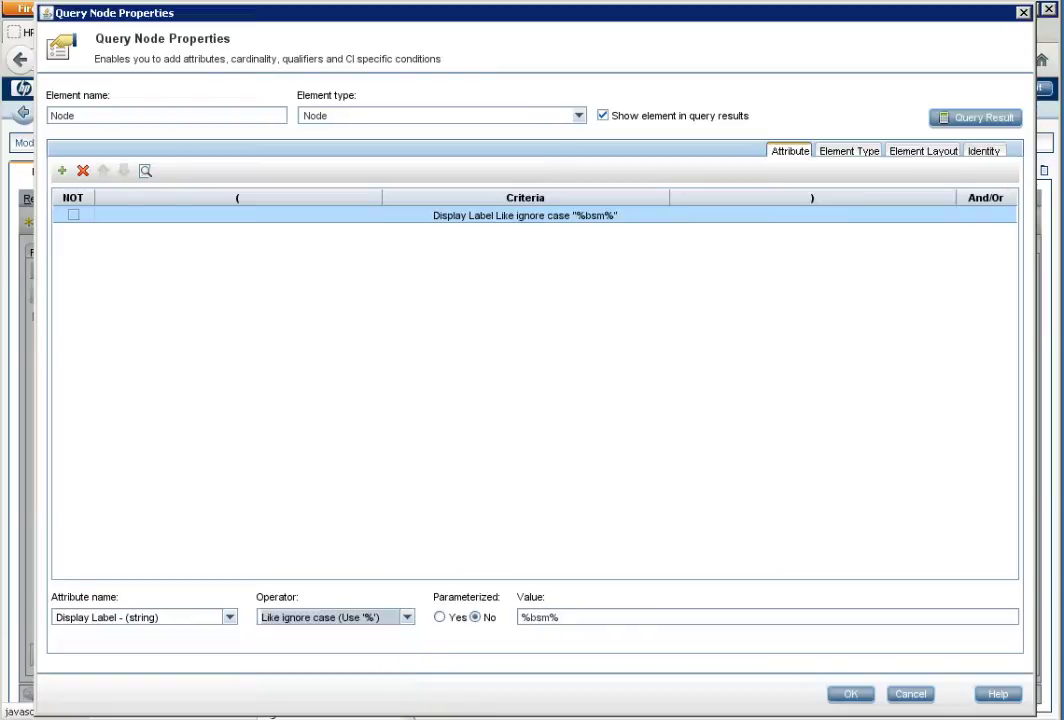
click(851, 695)
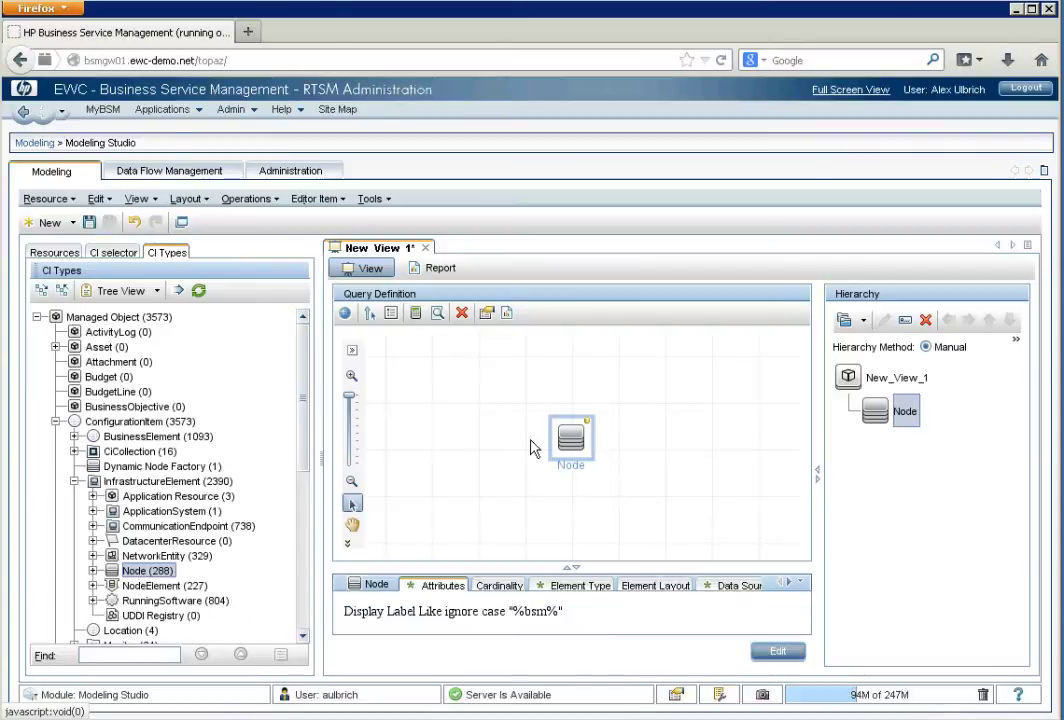
Calculate and preview the query results, showing nodes bsmdp01, bsmgw01 and bsmprb01.
click(416, 314)
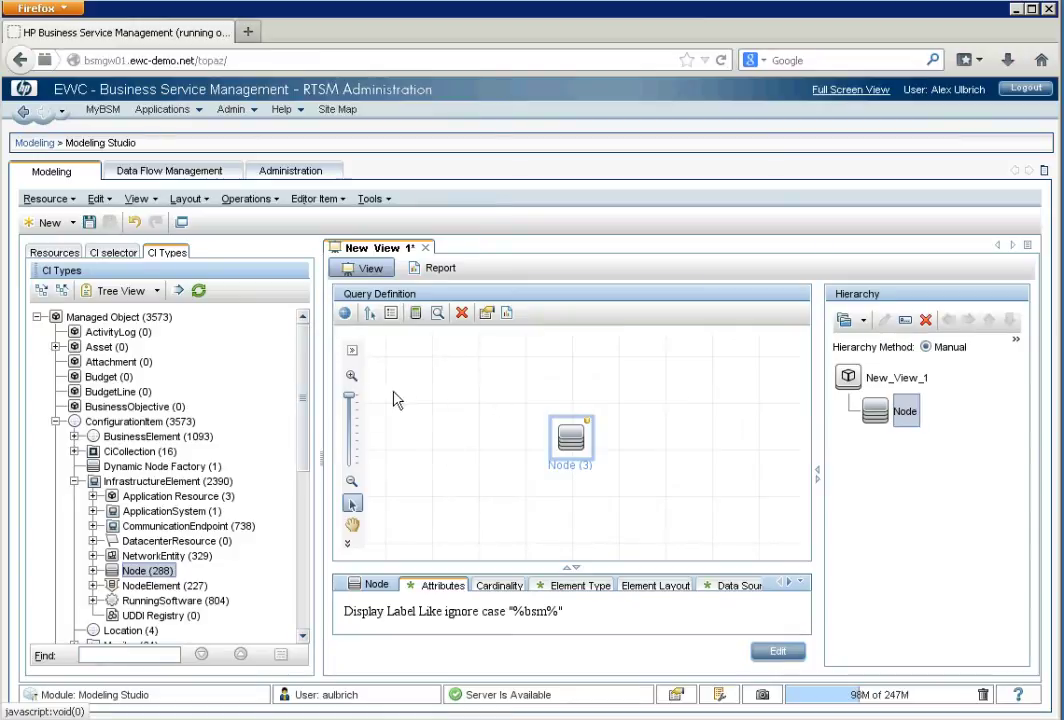
click(436, 316)
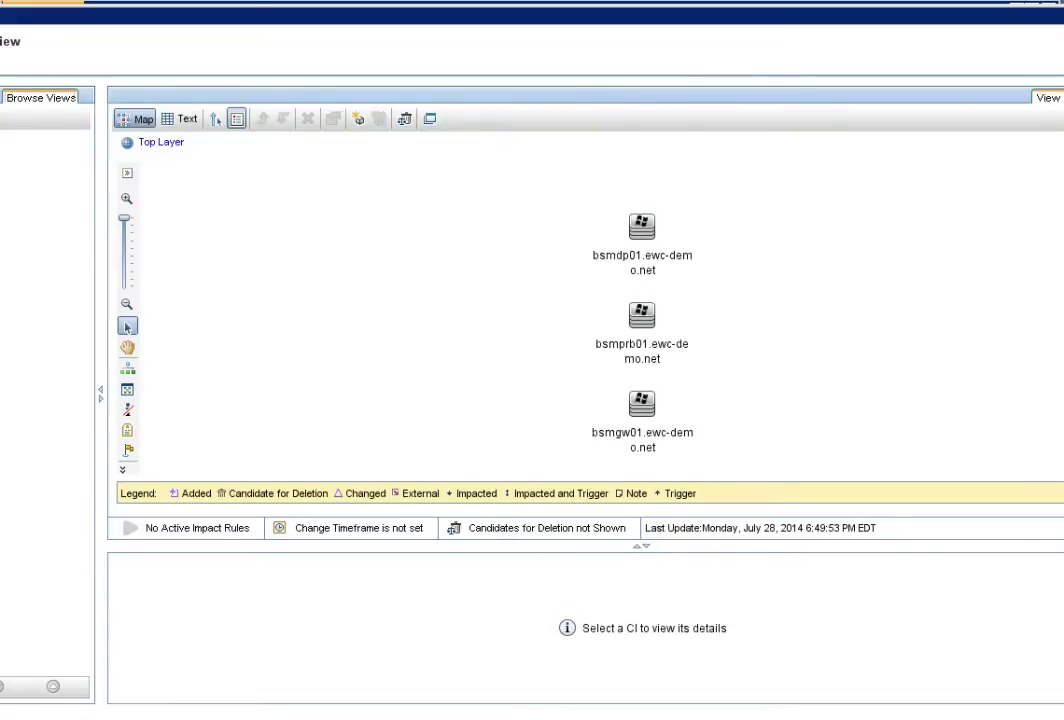
drag(83, 20, 355, 35)
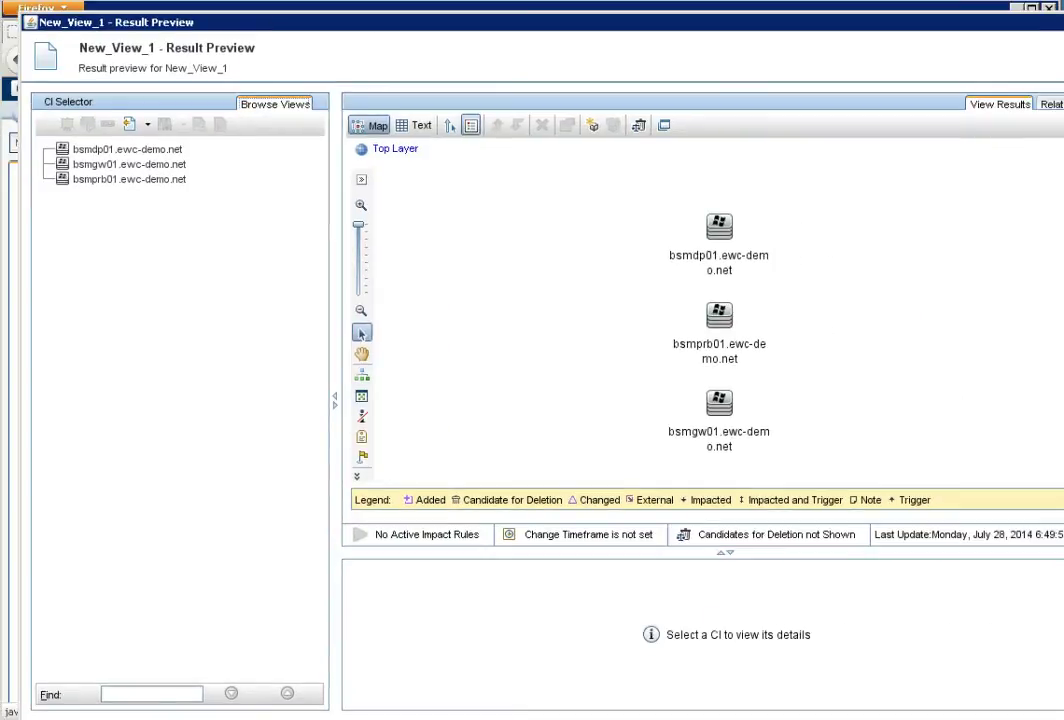
drag(1050, 254, 918, 245)
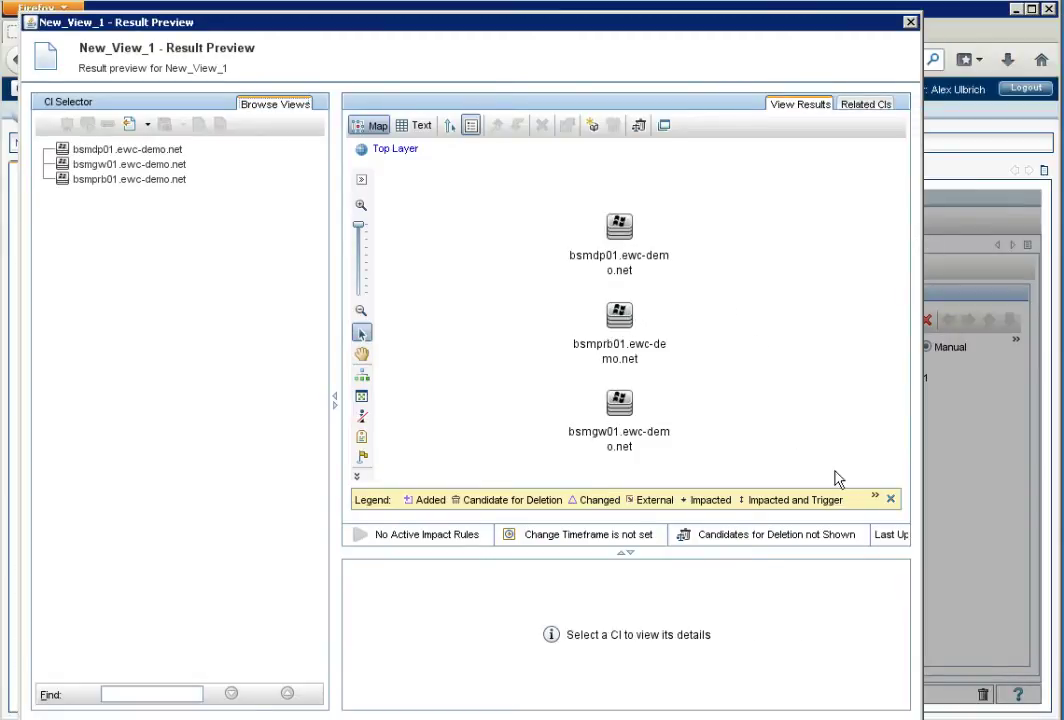
Close the preview and save the pattern view with the name bsm_view.
click(910, 22)
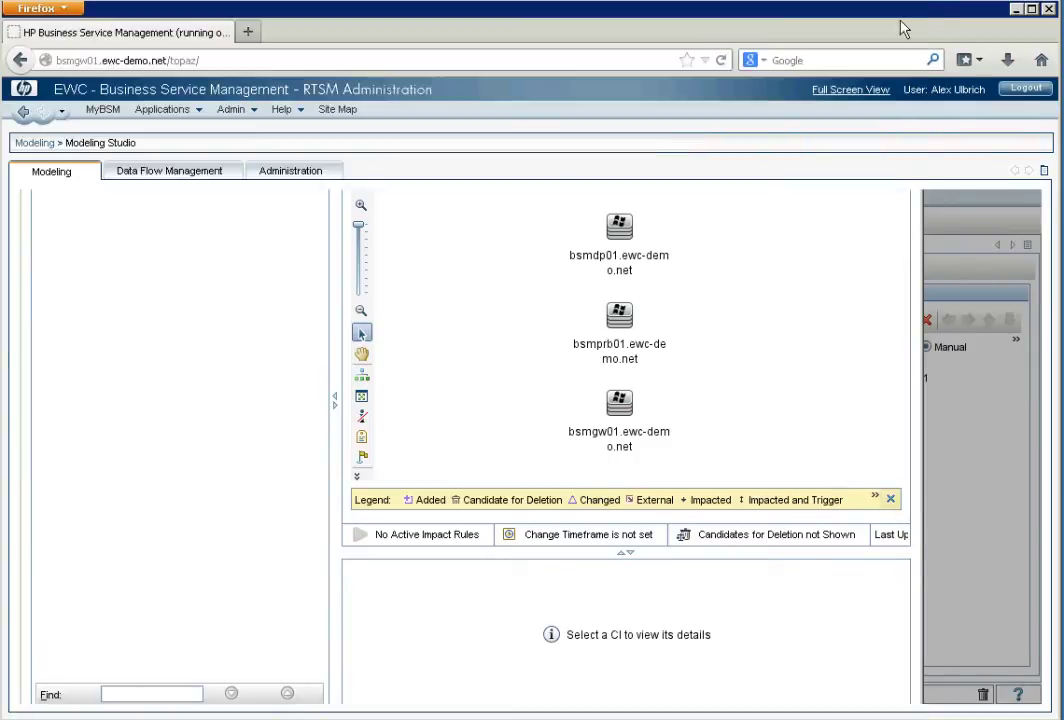
click(89, 222)
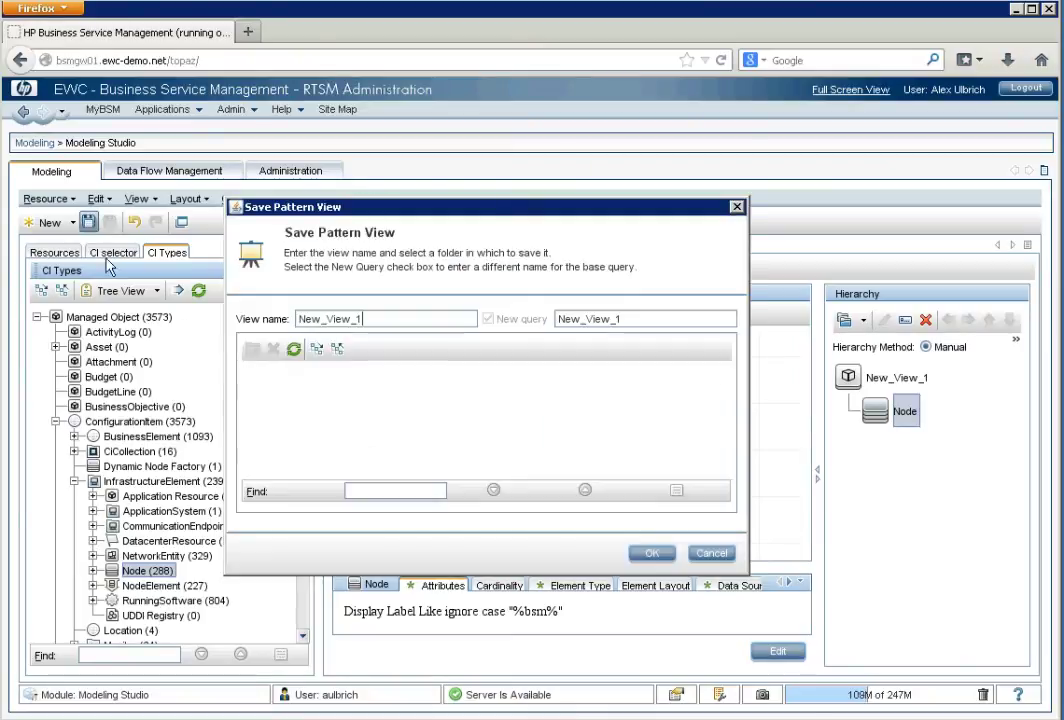
double_click(373, 320)
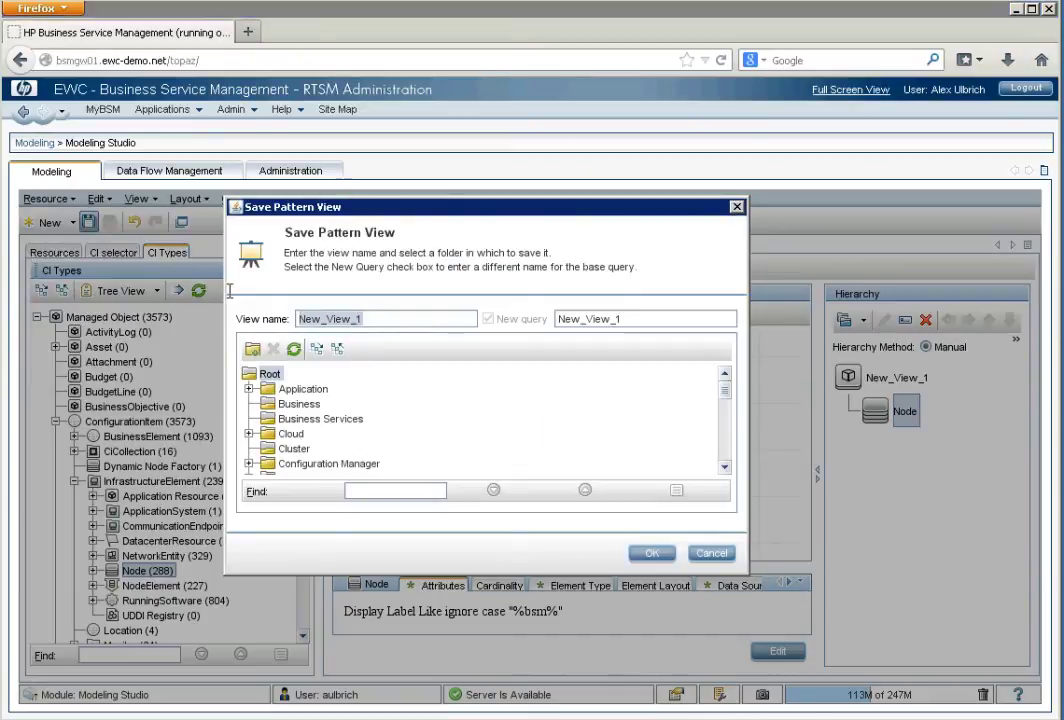
text(b)
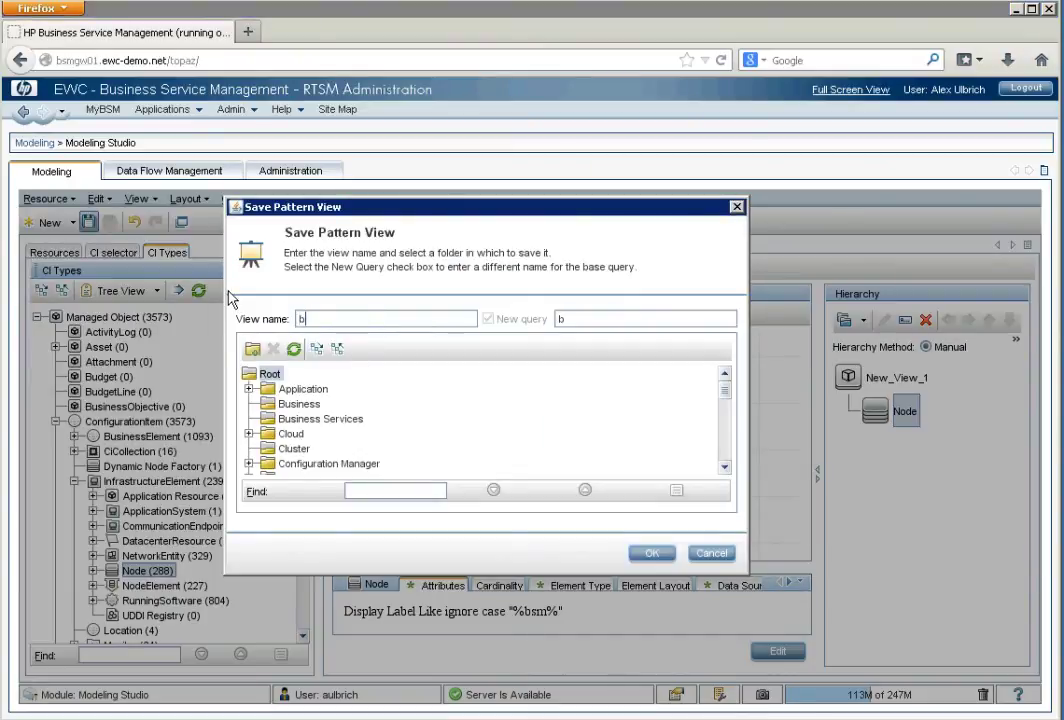
text(sm_view)
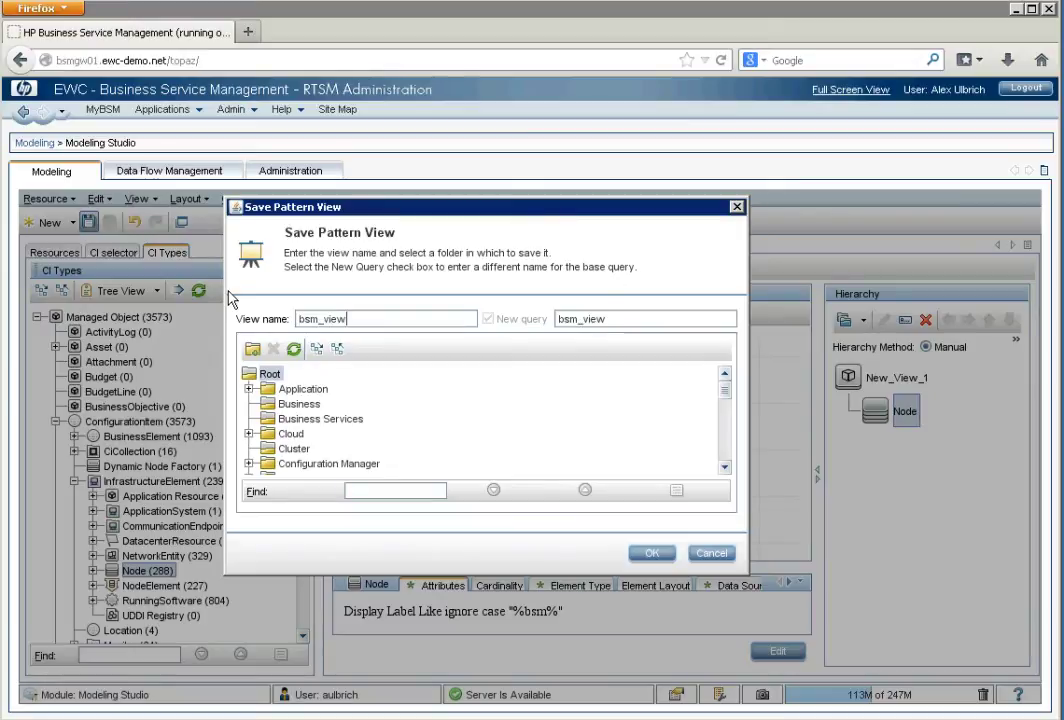
click(655, 556)
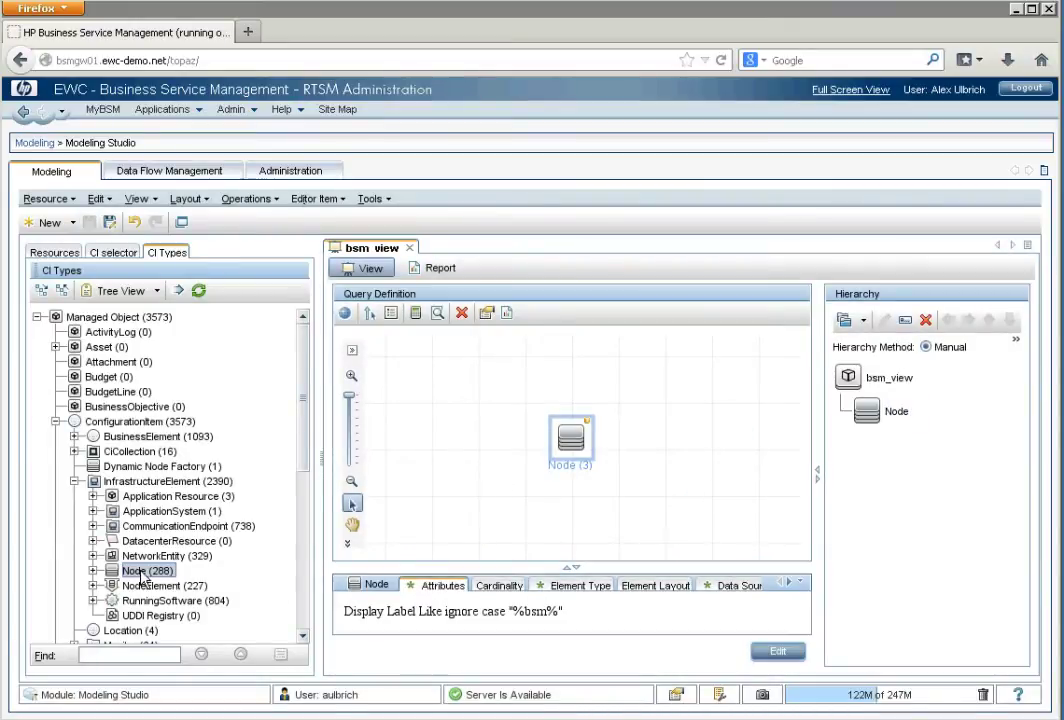
Add a second Node, Node_1, and connect Node to it with a Dependency relationship.
drag(138, 575, 700, 461)
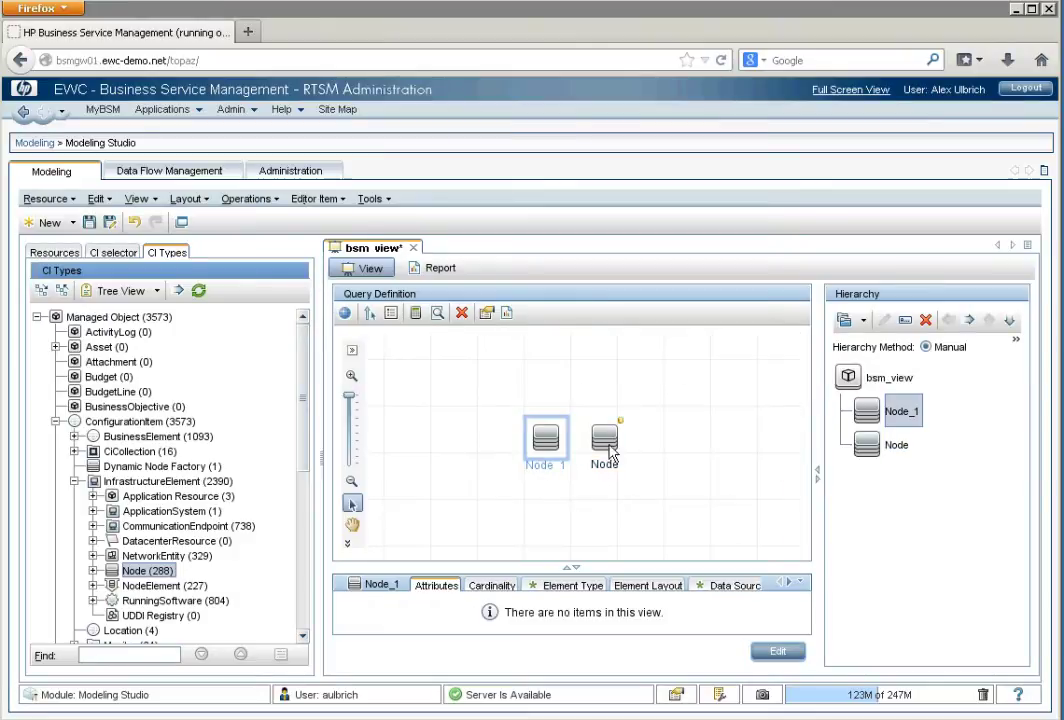
click(612, 437)
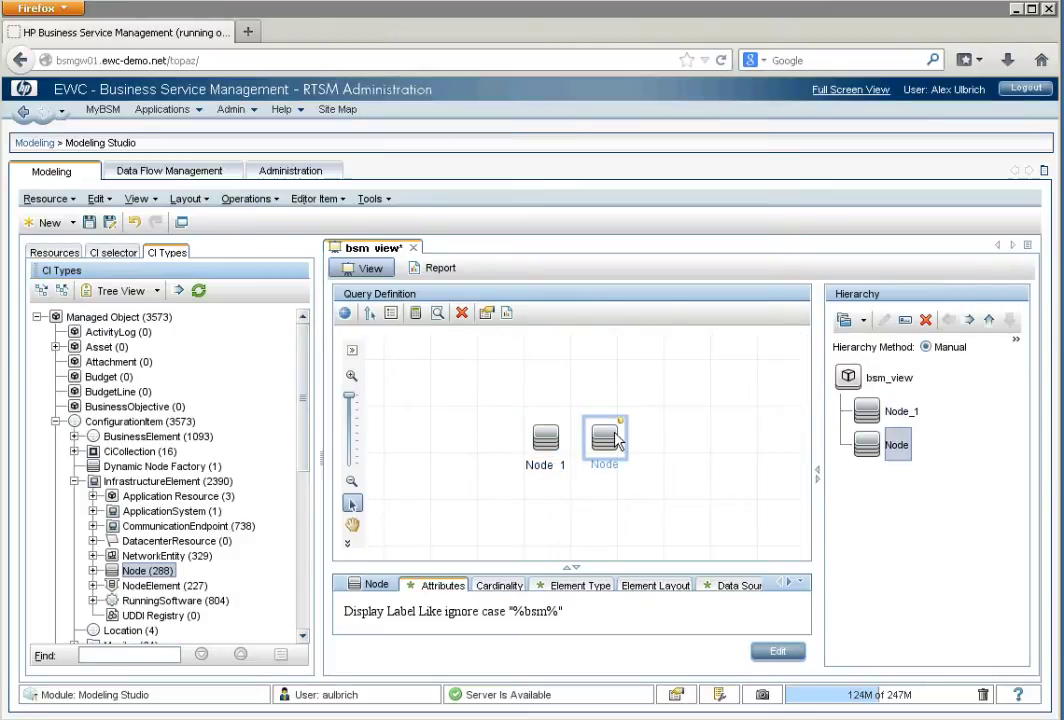
right_click(550, 437)
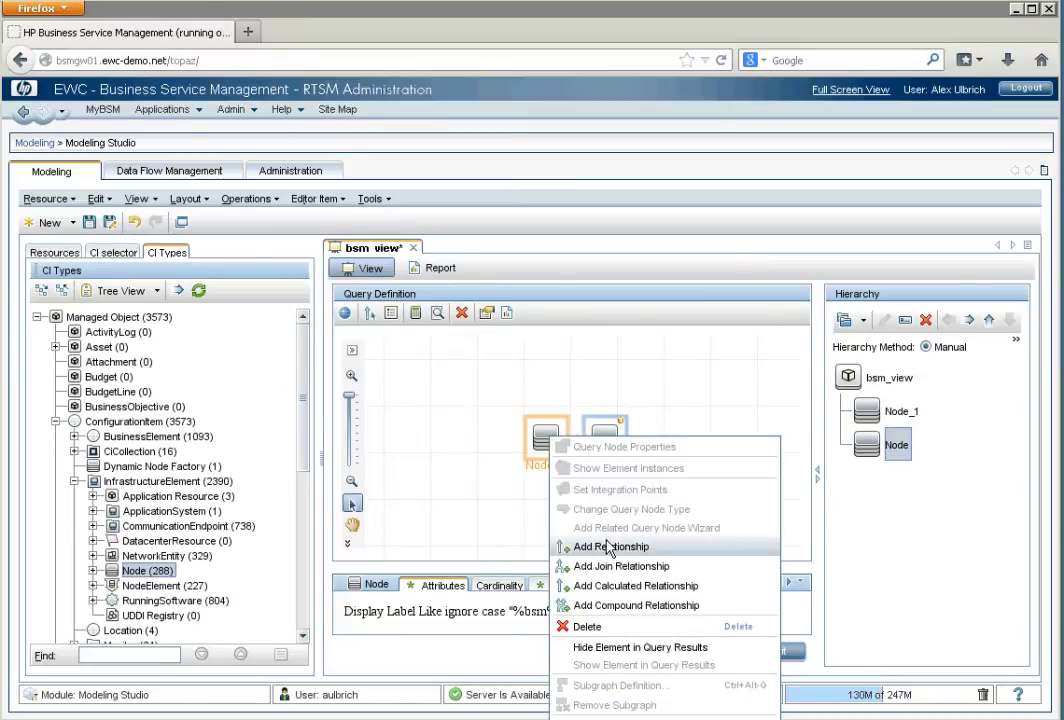
click(608, 547)
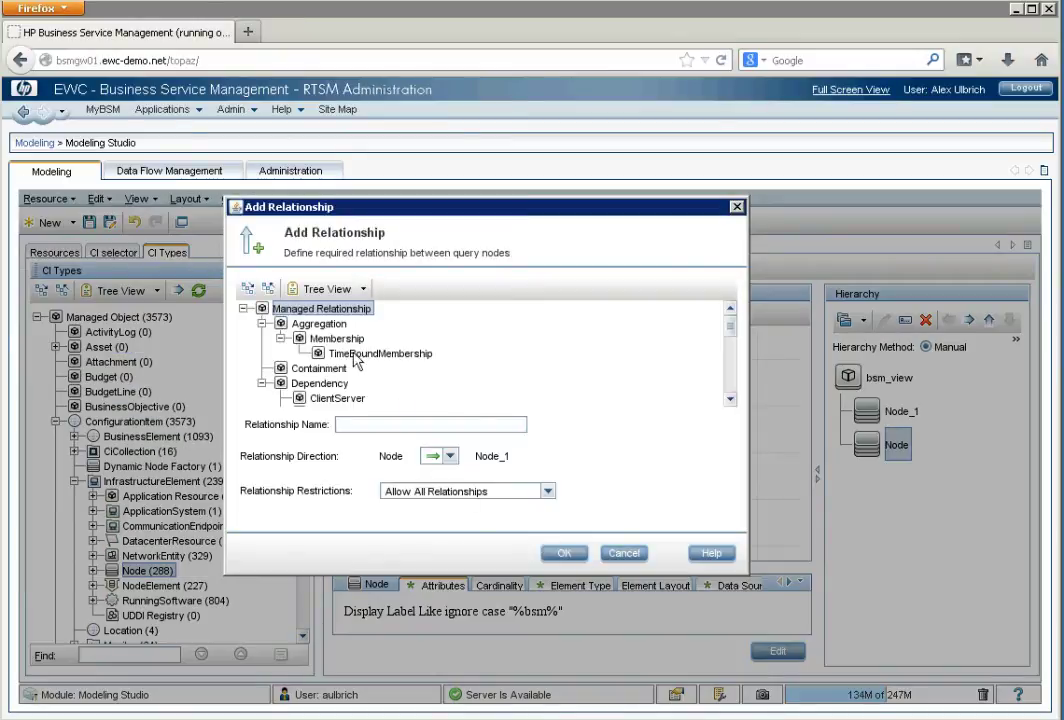
click(316, 383)
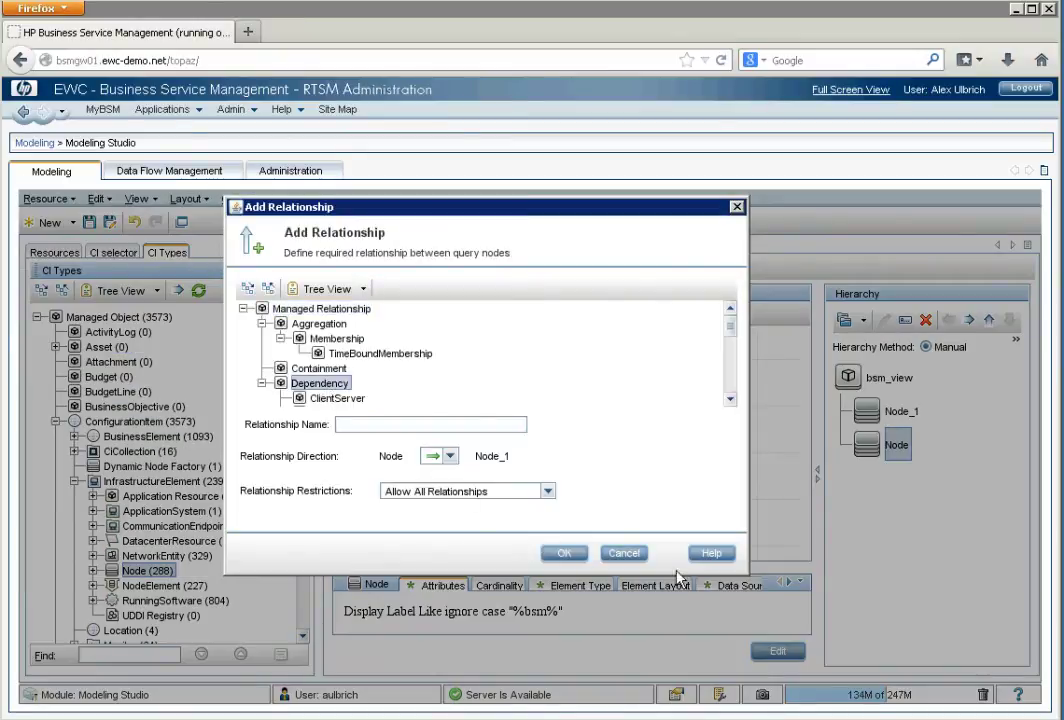
click(564, 553)
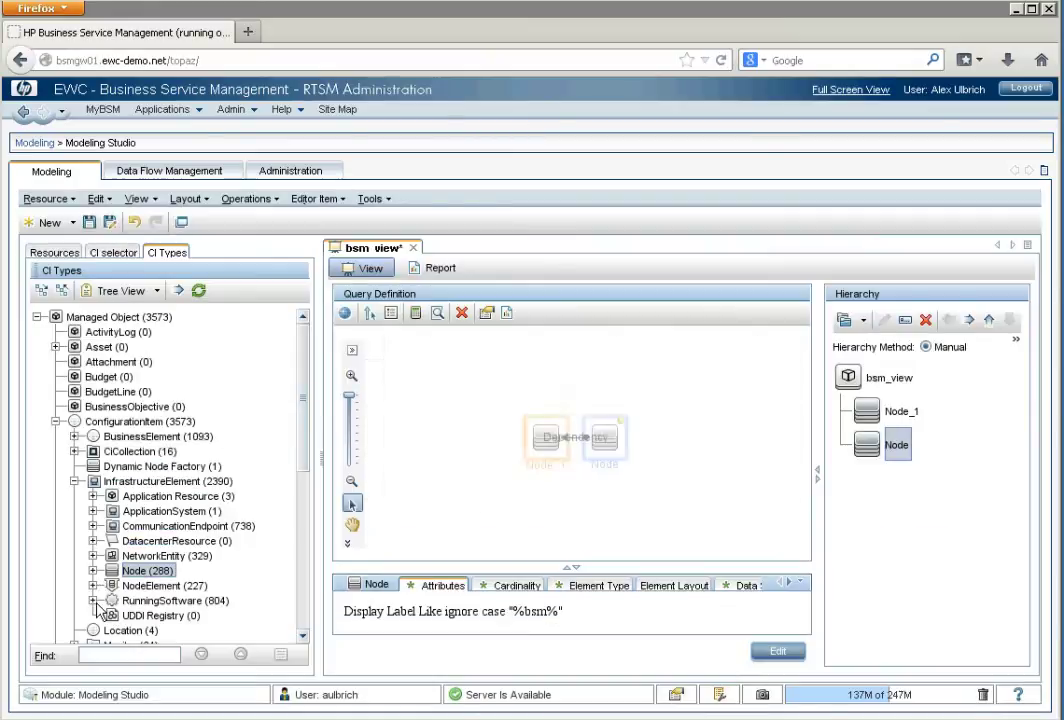
click(92, 600)
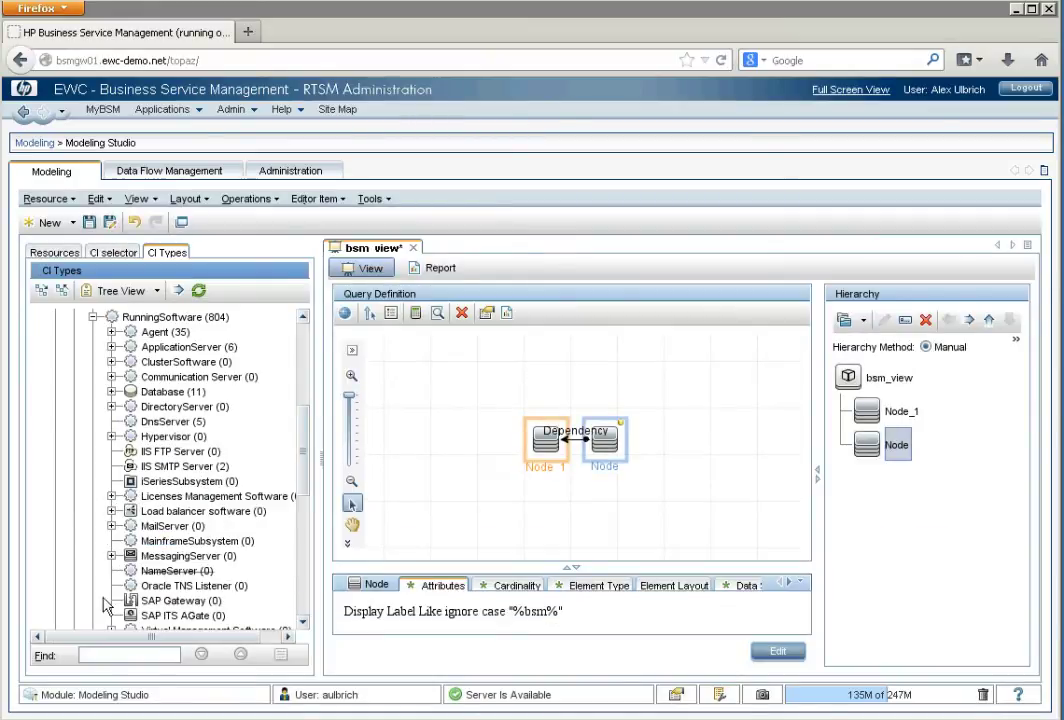
Link a Database element from Node_1 by Composition and calculate result counts, all 0.
click(178, 393)
drag(185, 403, 452, 480)
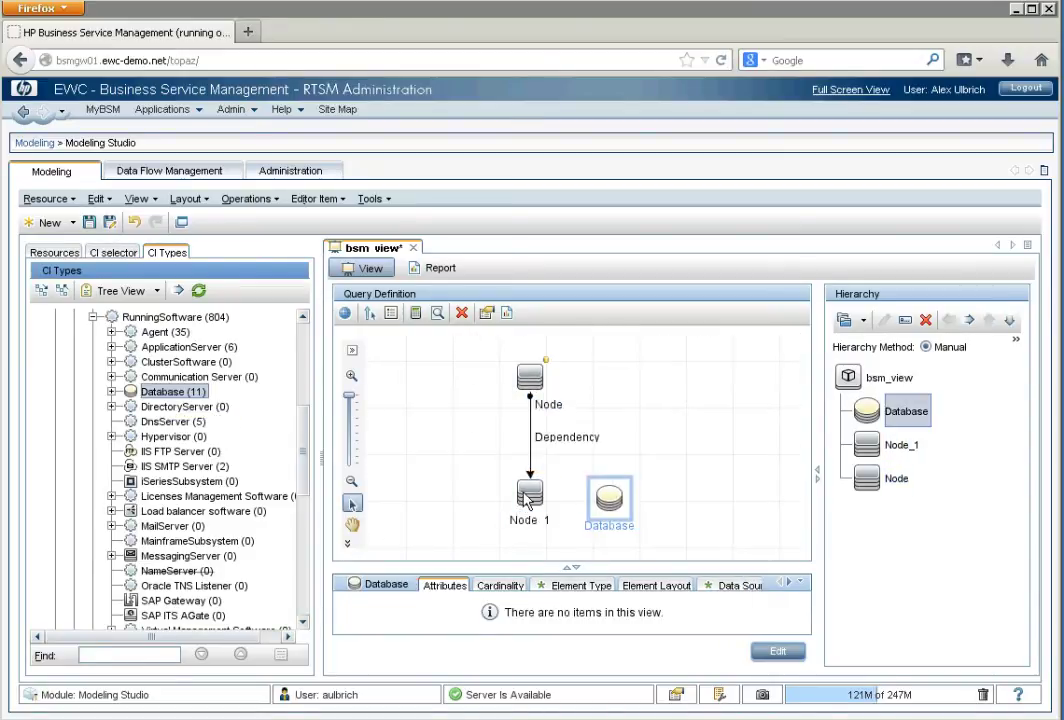
right_click(605, 503)
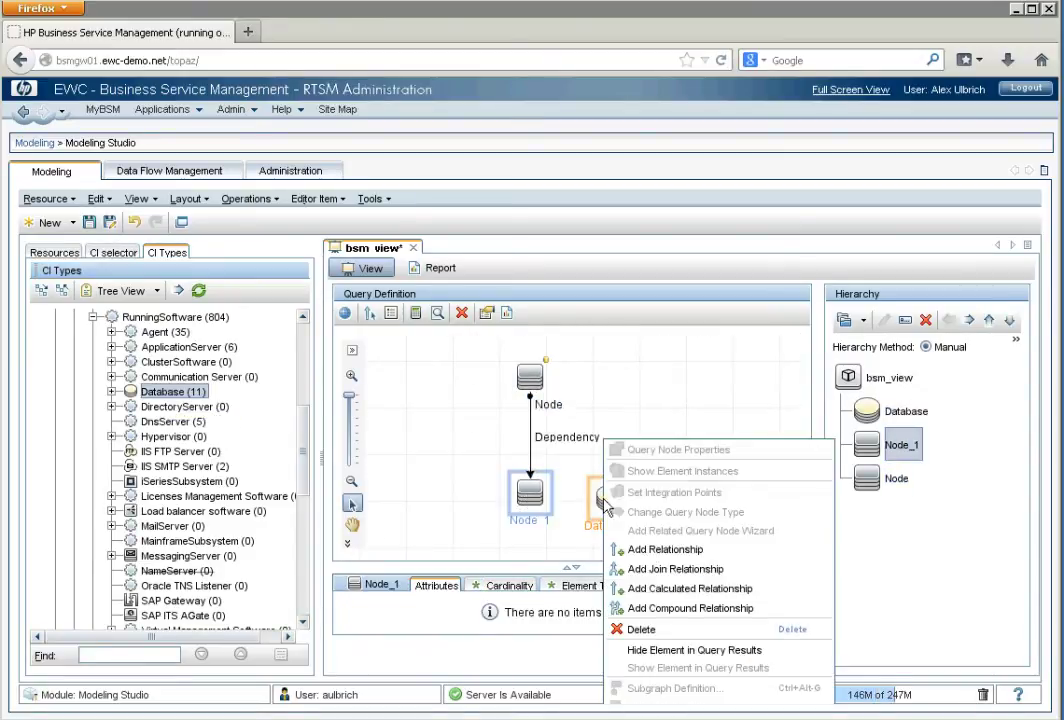
click(630, 550)
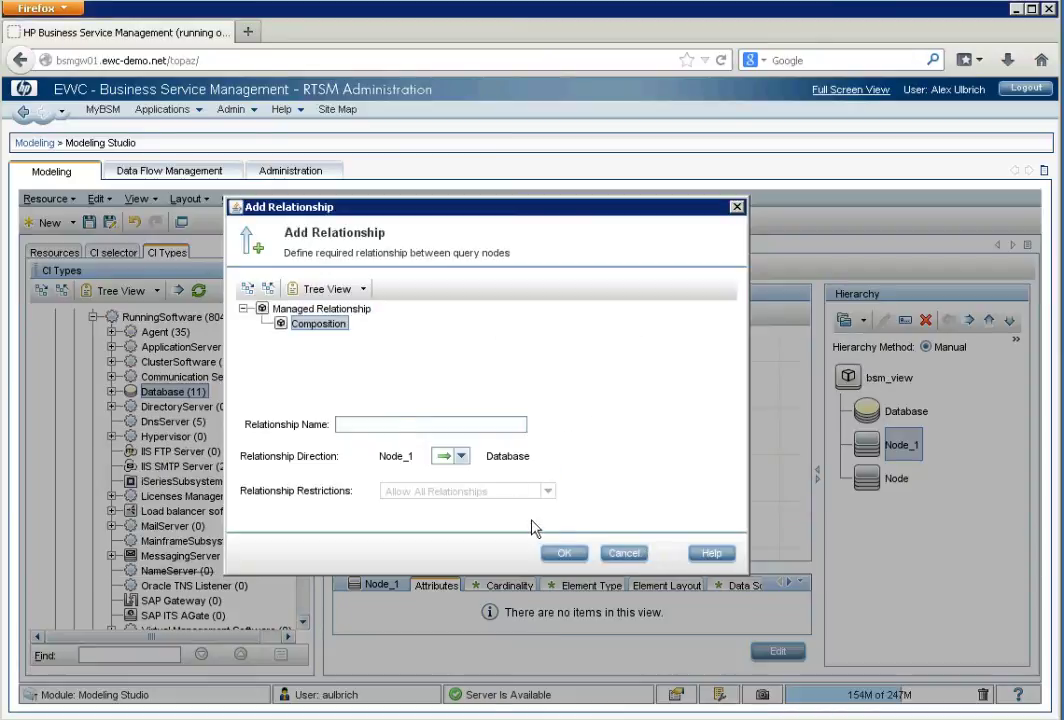
click(566, 556)
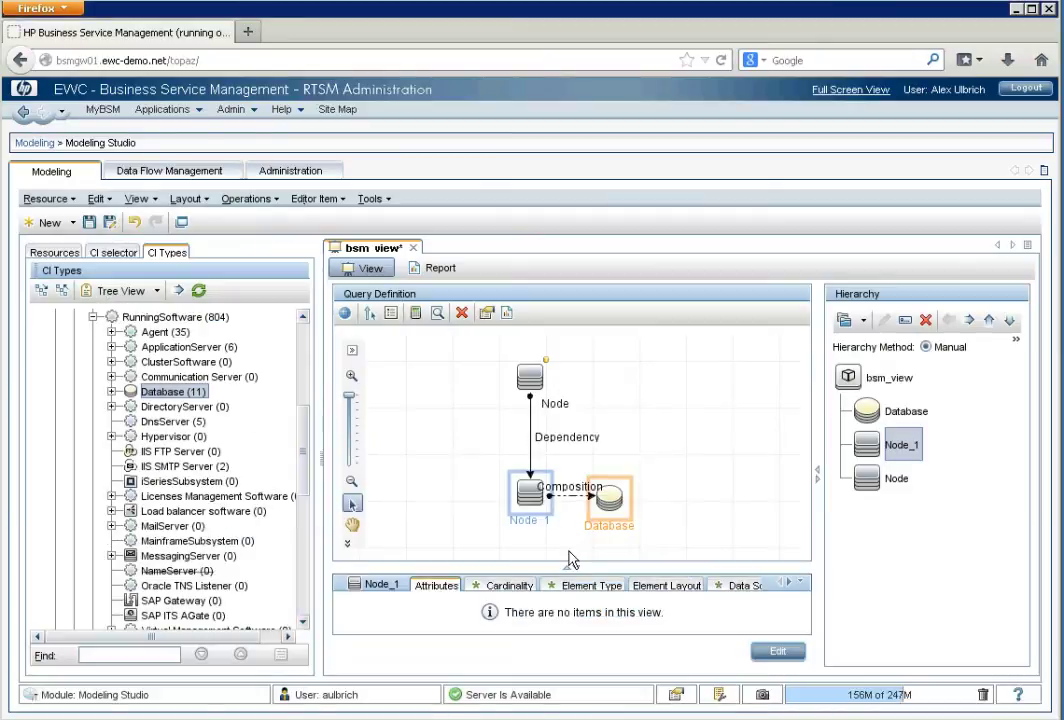
click(415, 313)
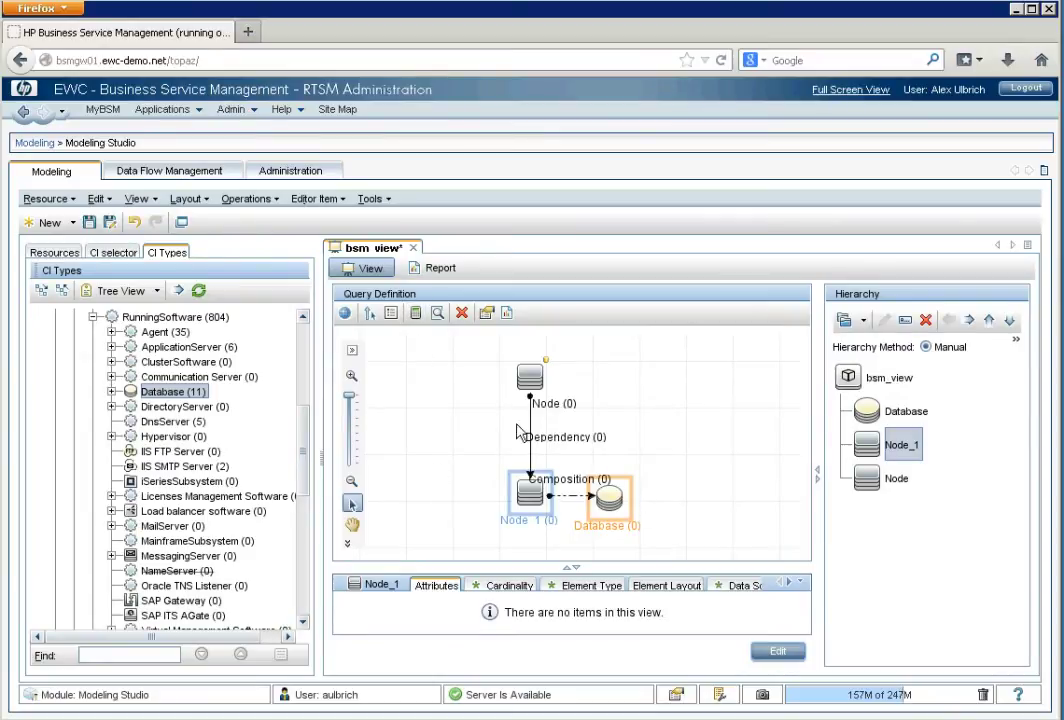
Set Node's Dependency cardinality to 0..* and recalculate counts, giving Node (3).
double_click(530, 377)
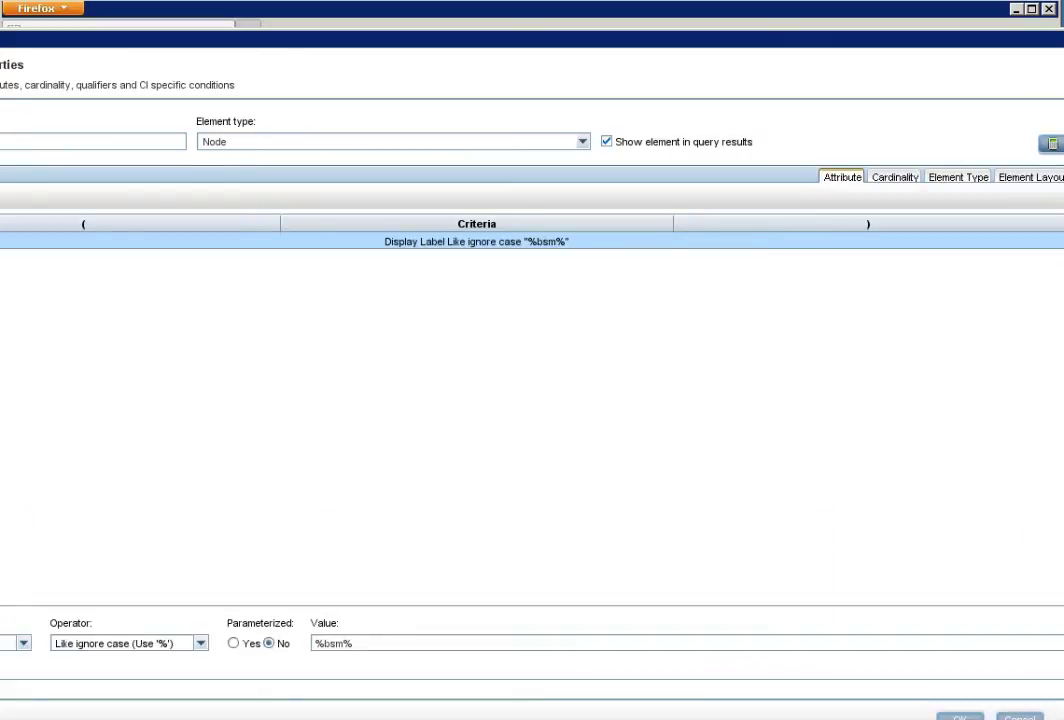
drag(1062, 300, 672, 252)
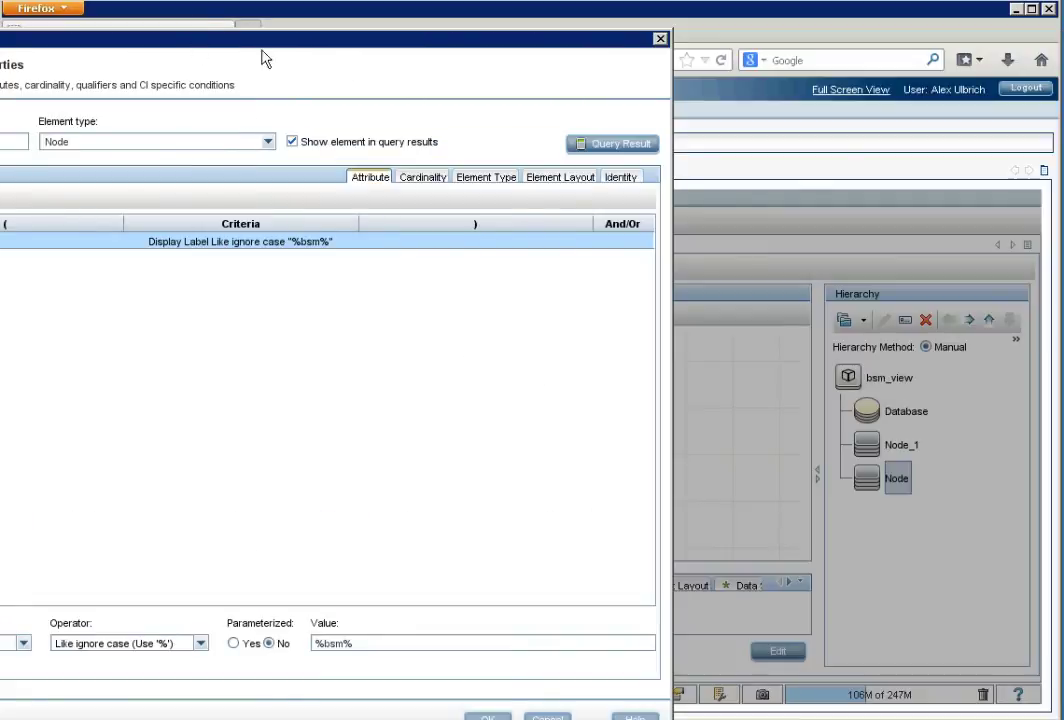
drag(333, 57, 492, 19)
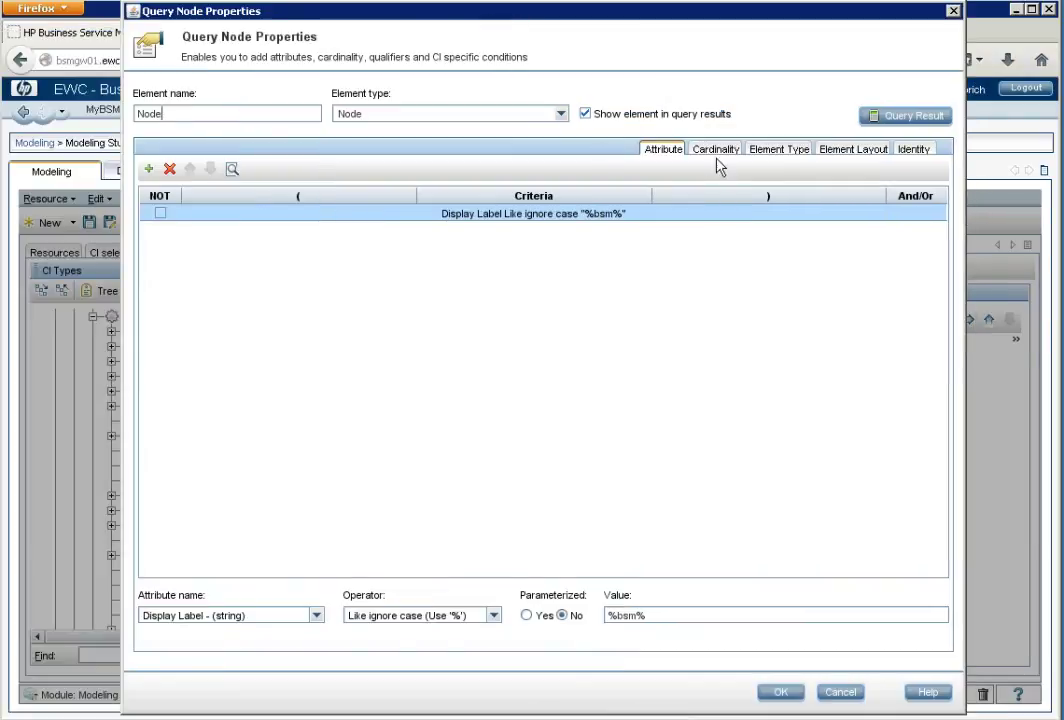
click(717, 152)
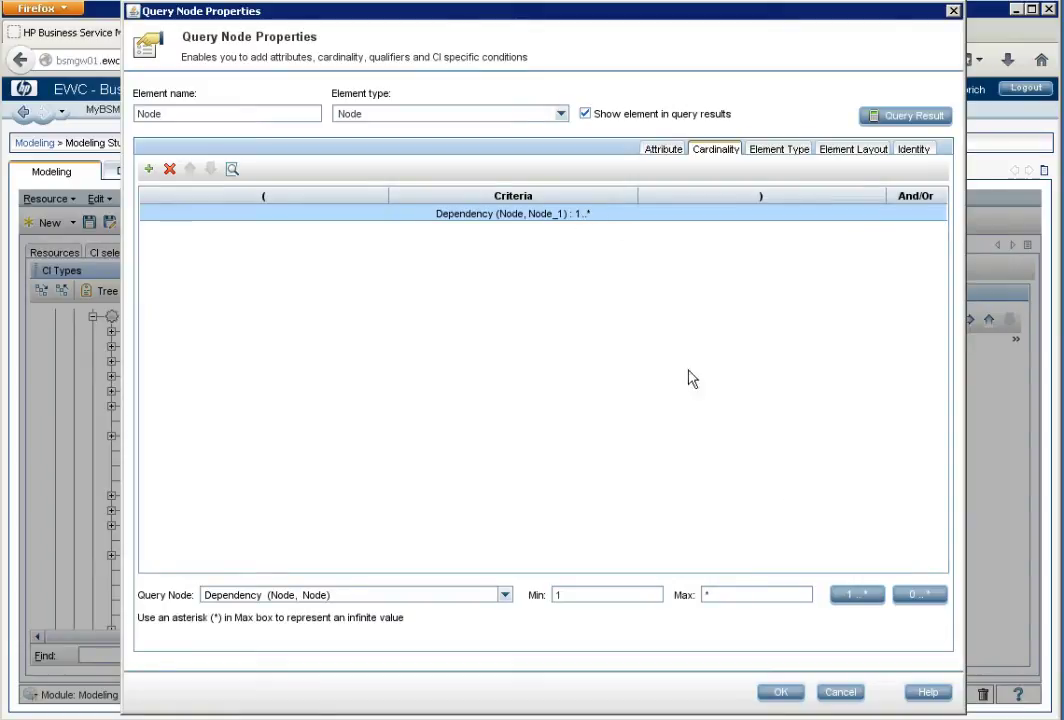
click(919, 594)
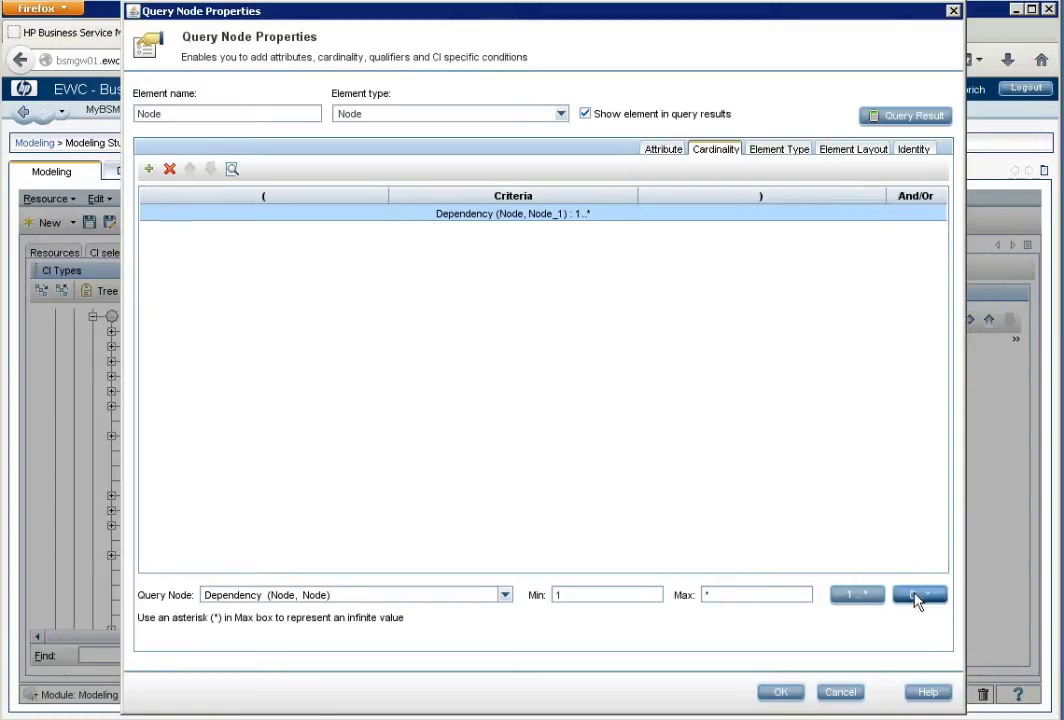
click(783, 692)
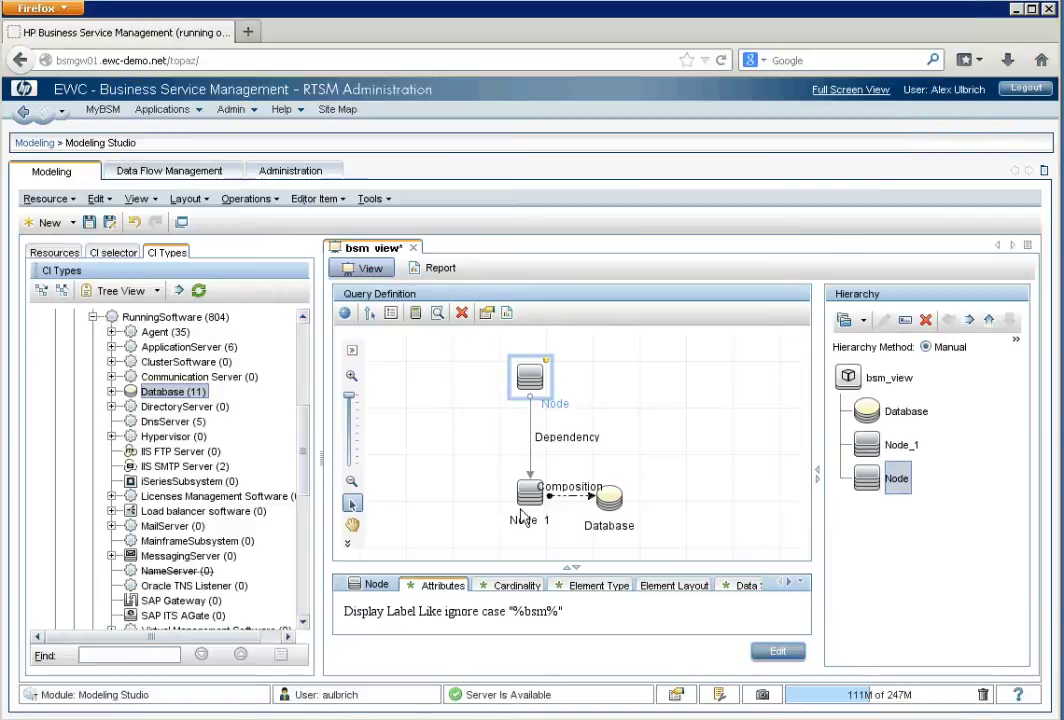
click(415, 314)
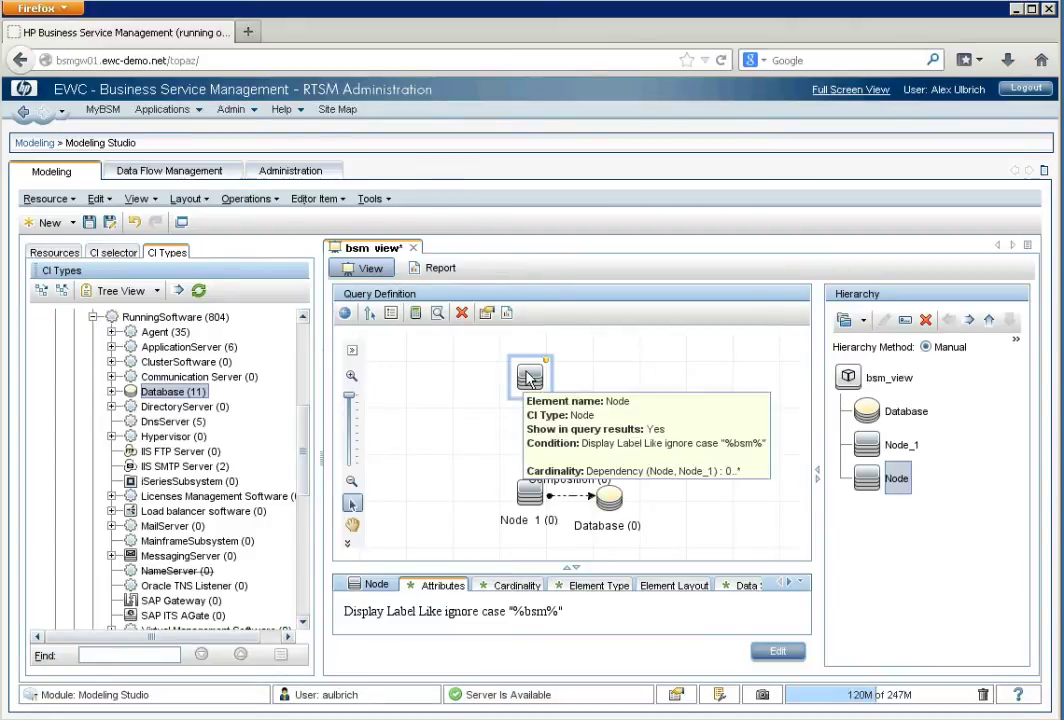
mouse_move(532, 512)
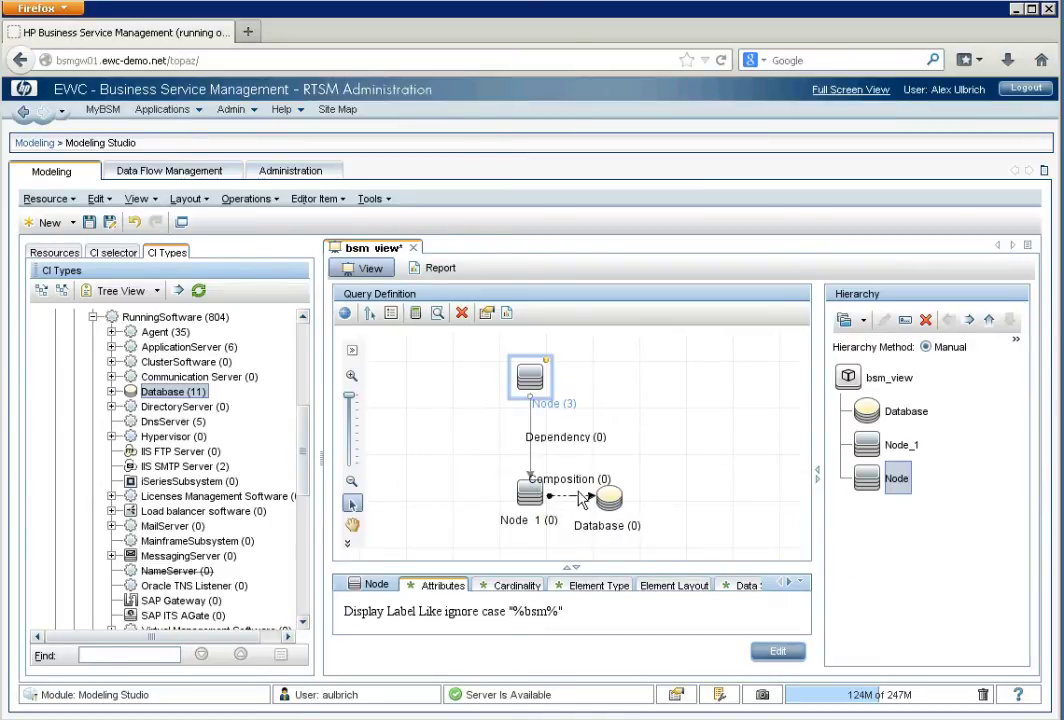
Delete Node 1 and Database from the query and save bsm_view again.
drag(491, 454, 626, 488)
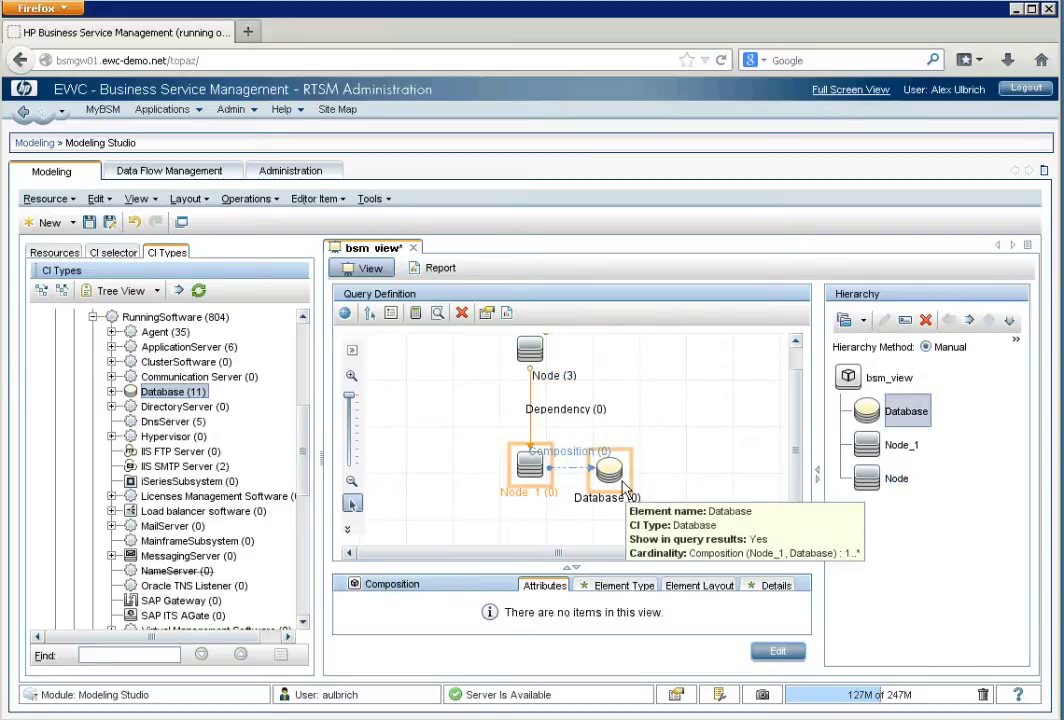
key(Delete)
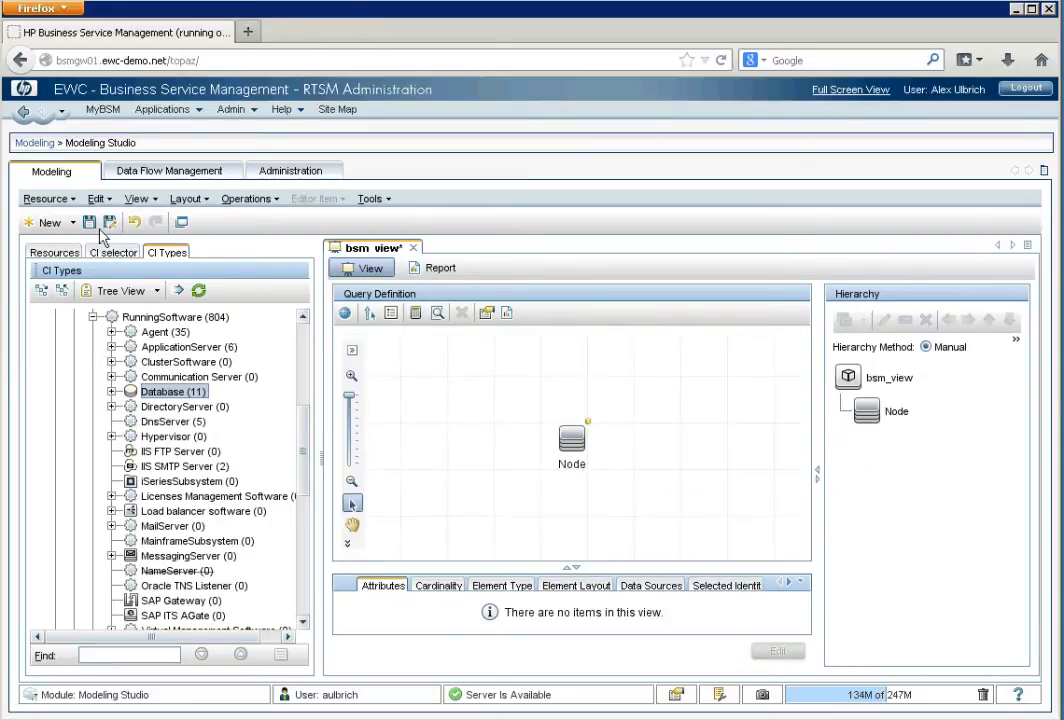
click(89, 221)
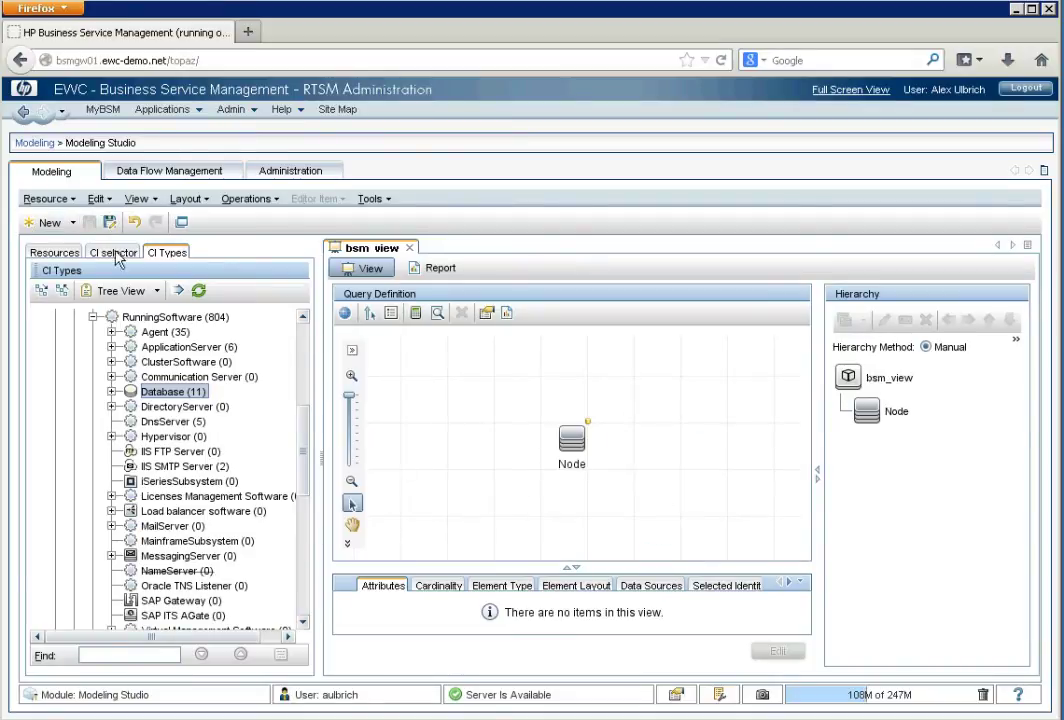
click(73, 224)
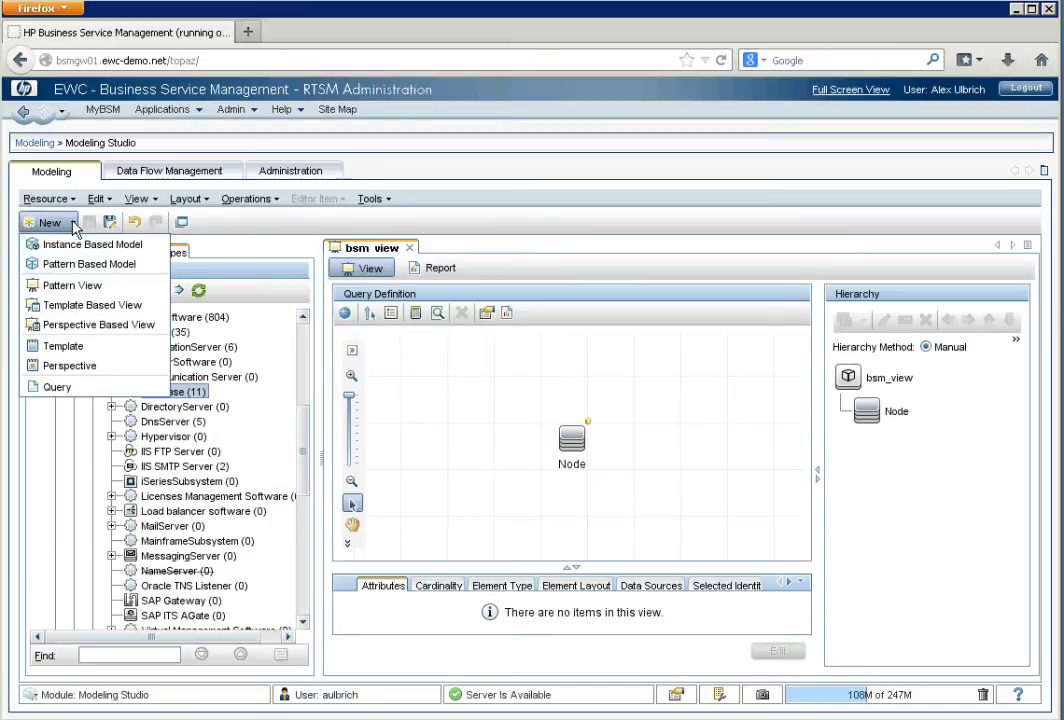
Create another pattern view with a new query and hide its legend.
click(70, 286)
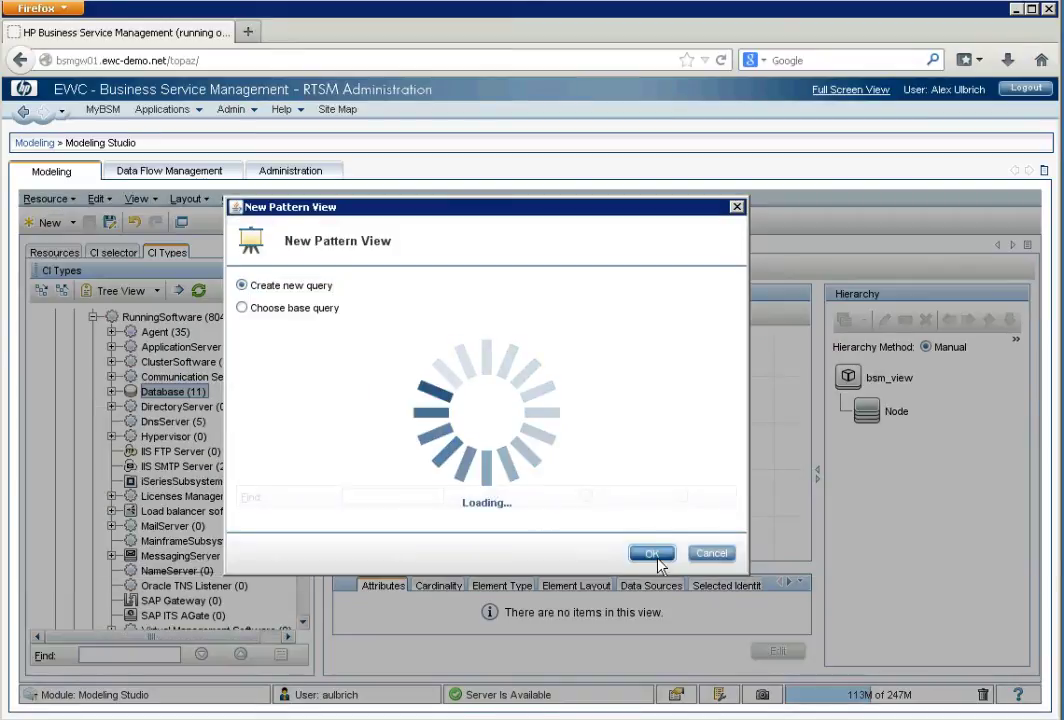
click(652, 554)
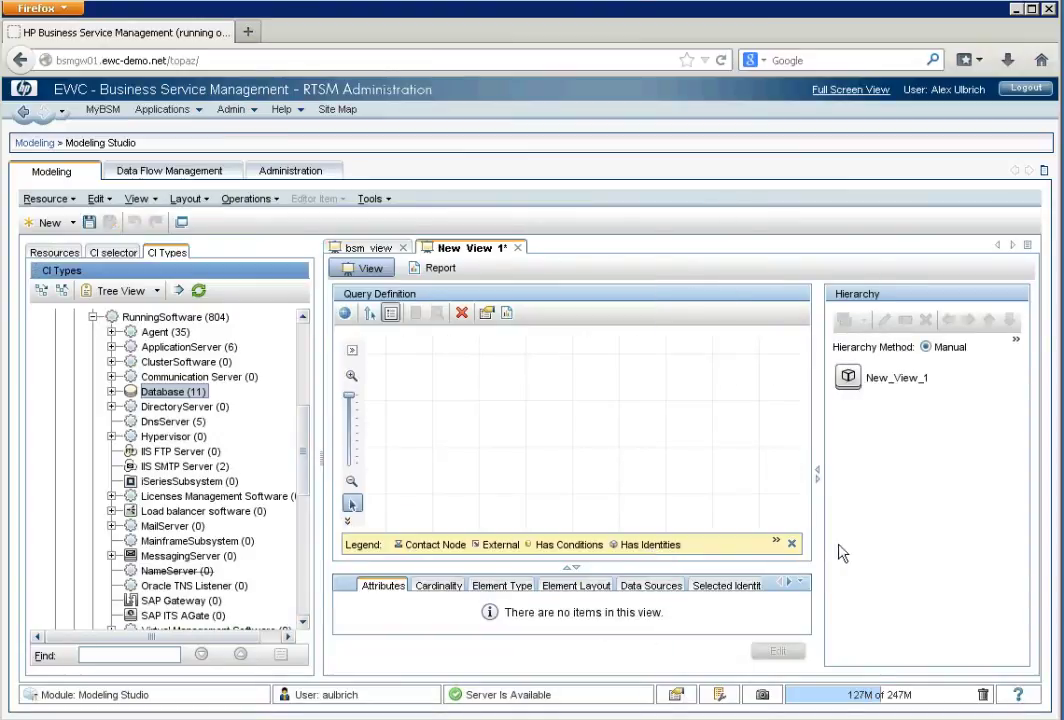
click(791, 544)
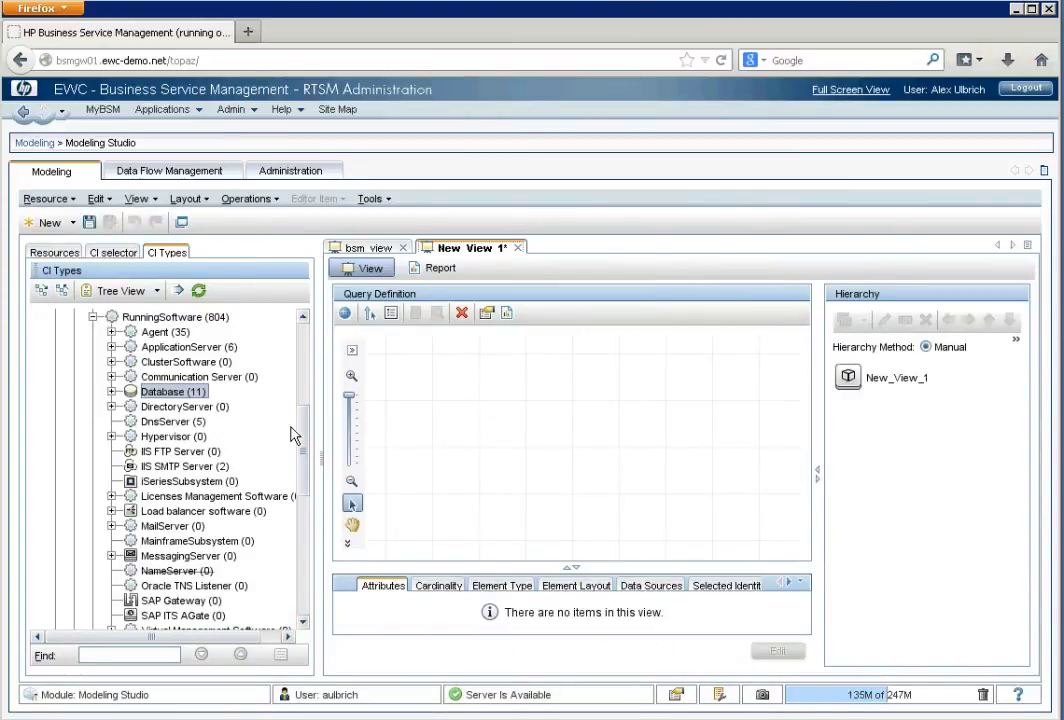
Place unlinked Database and Node elements on the new query canvas.
mouse_move(300, 400)
mouse_down()
mouse_move(290, 364)
mouse_move(293, 400)
mouse_up()
scroll(175, 537, down, 1)
drag(166, 498, 575, 432)
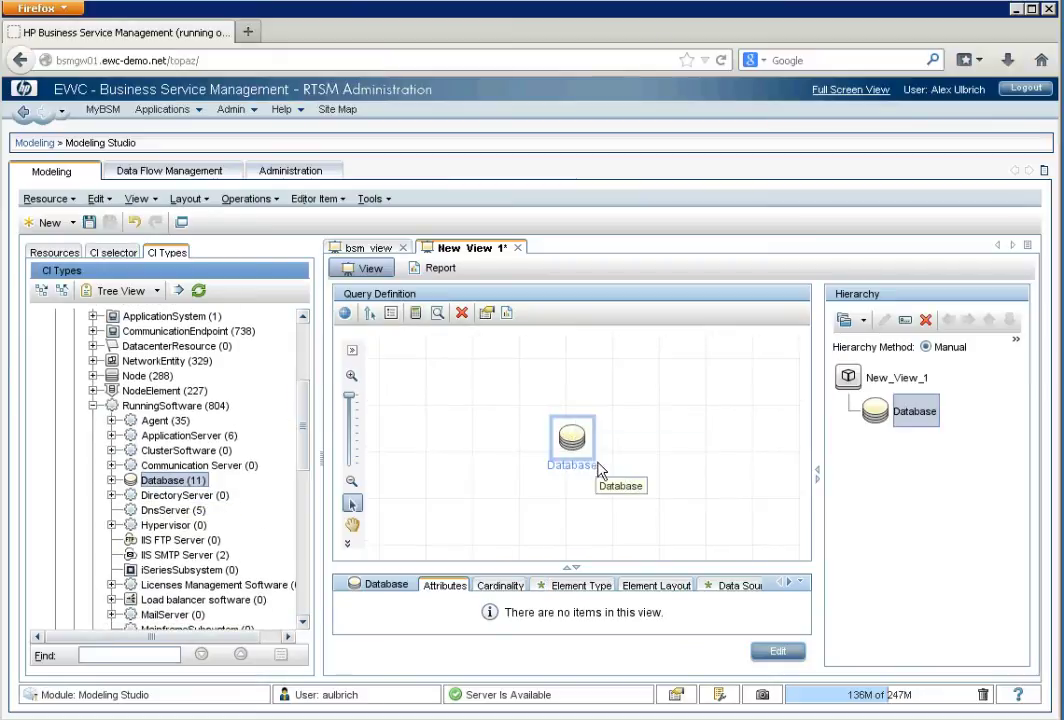
click(112, 481)
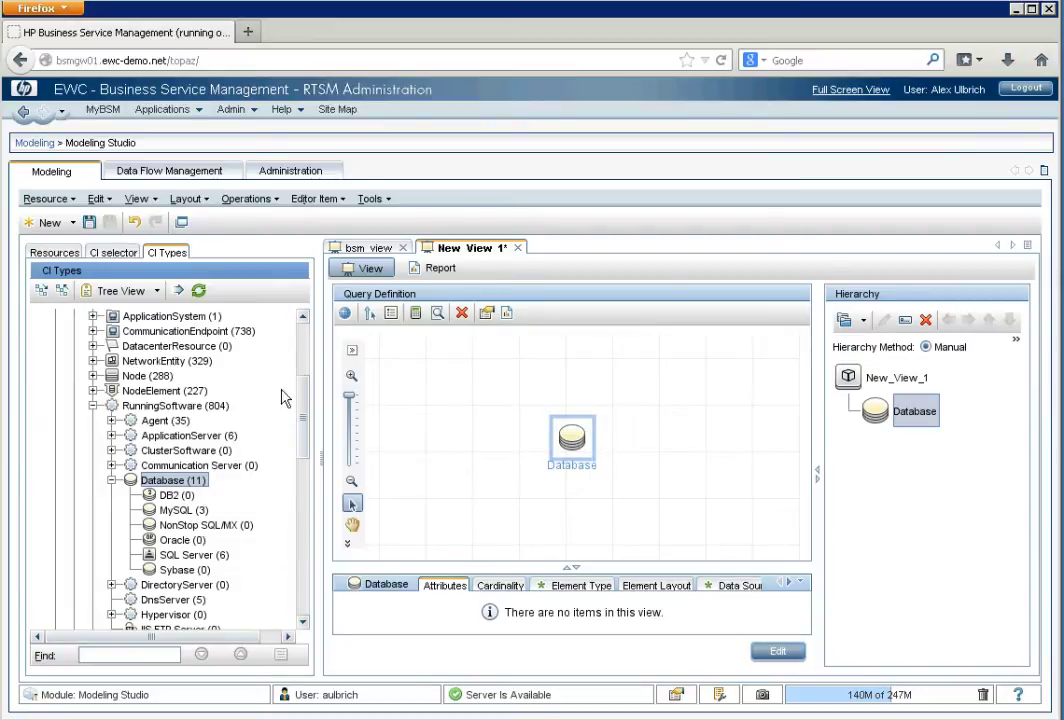
click(146, 378)
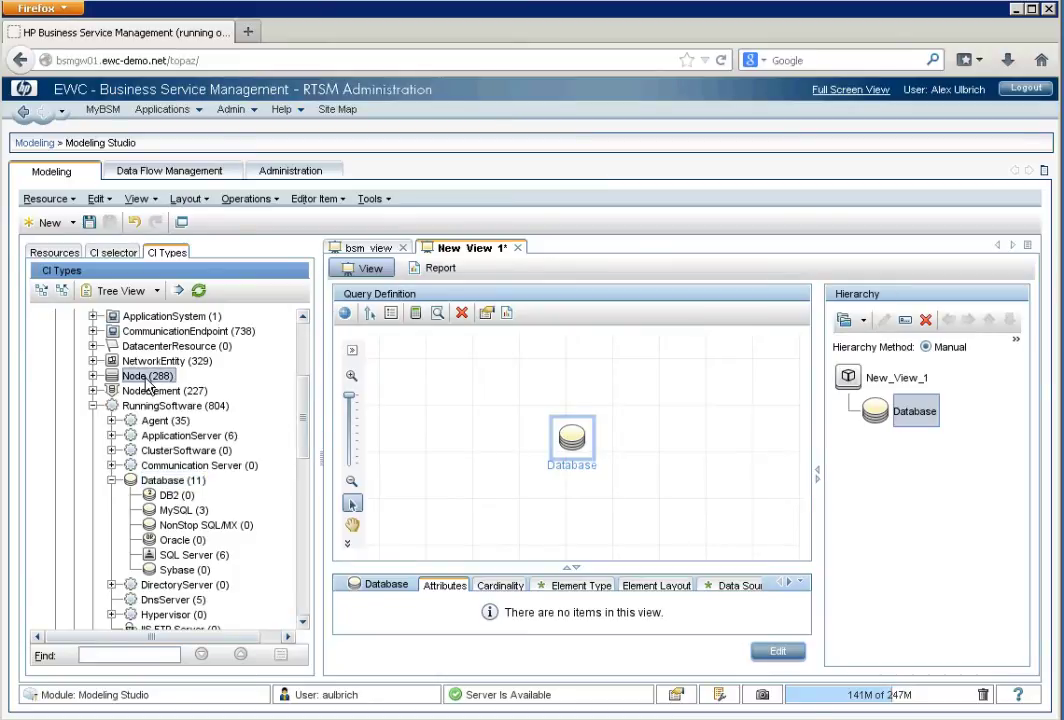
drag(146, 381, 484, 330)
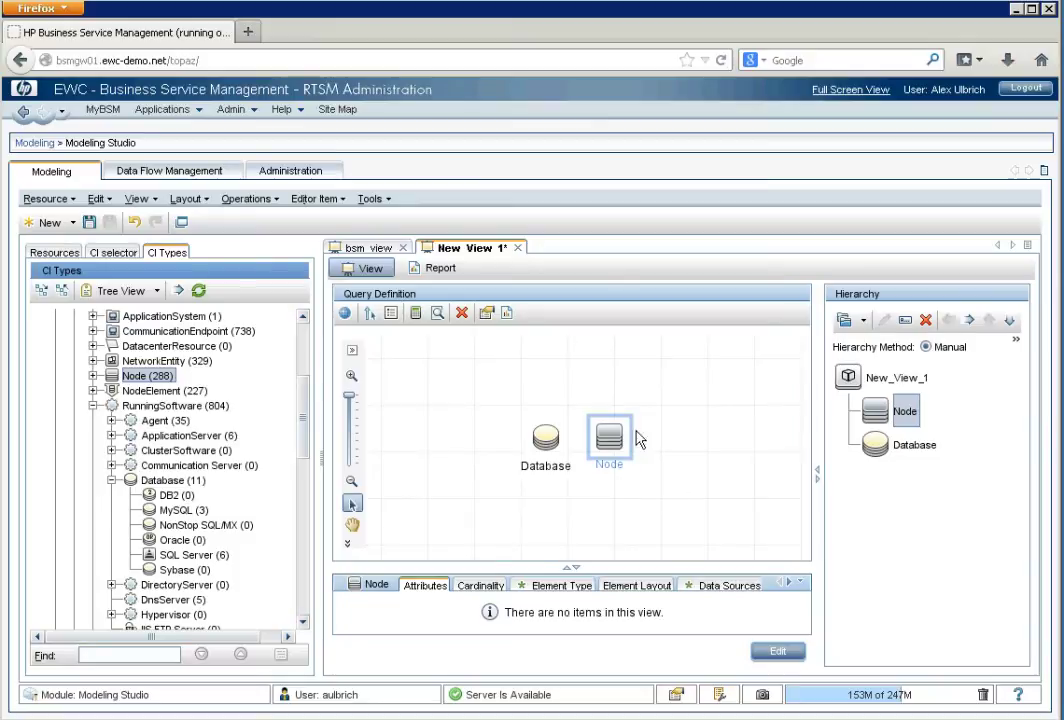
Link Node to Database with a Composition relationship and calculate the query result counts.
right_click(555, 450)
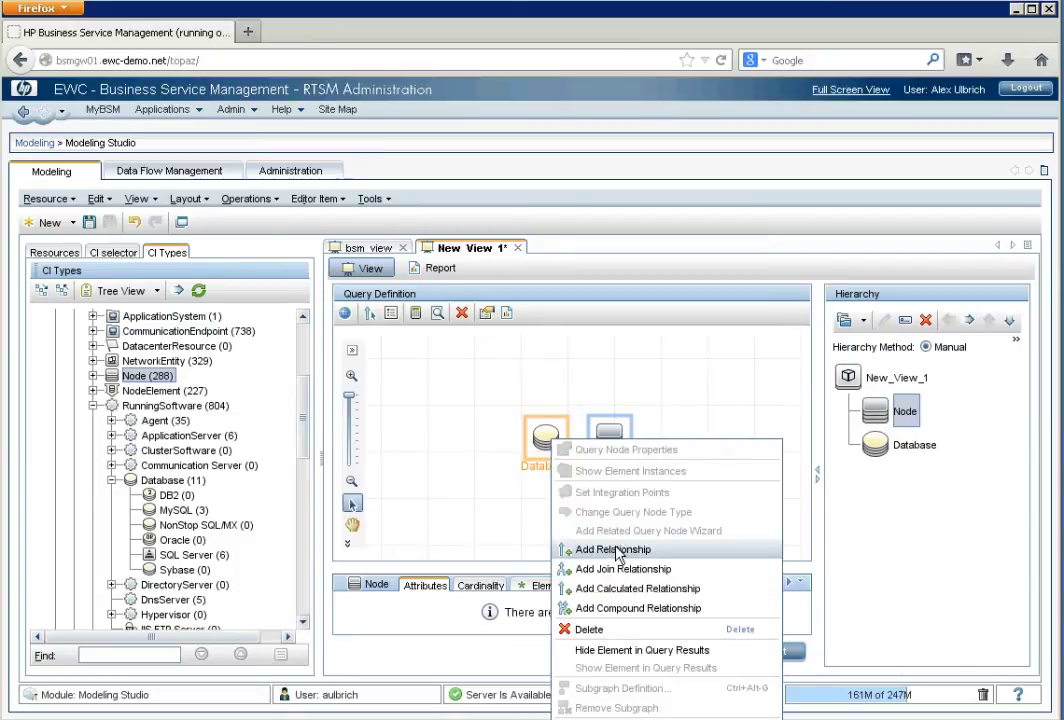
click(616, 551)
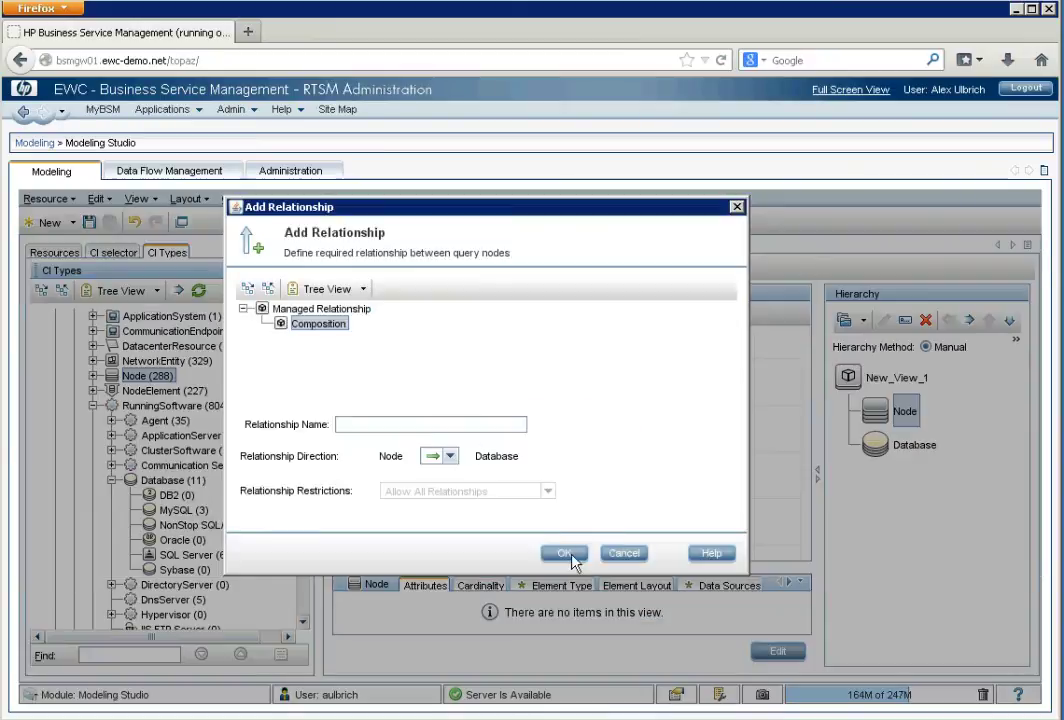
click(566, 553)
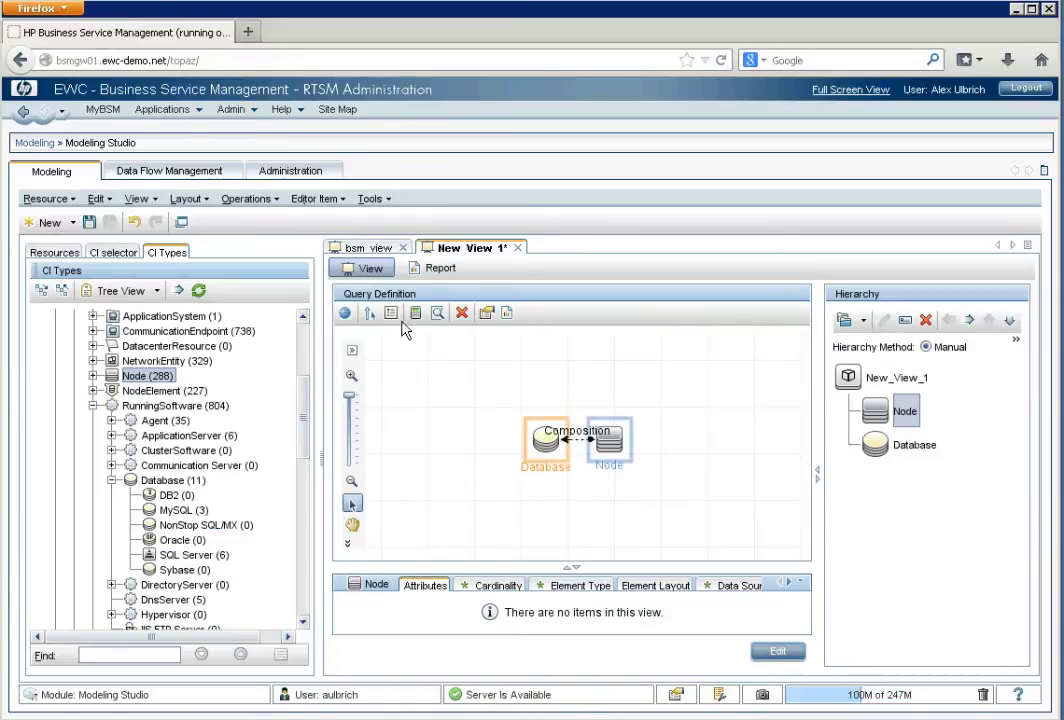
click(416, 313)
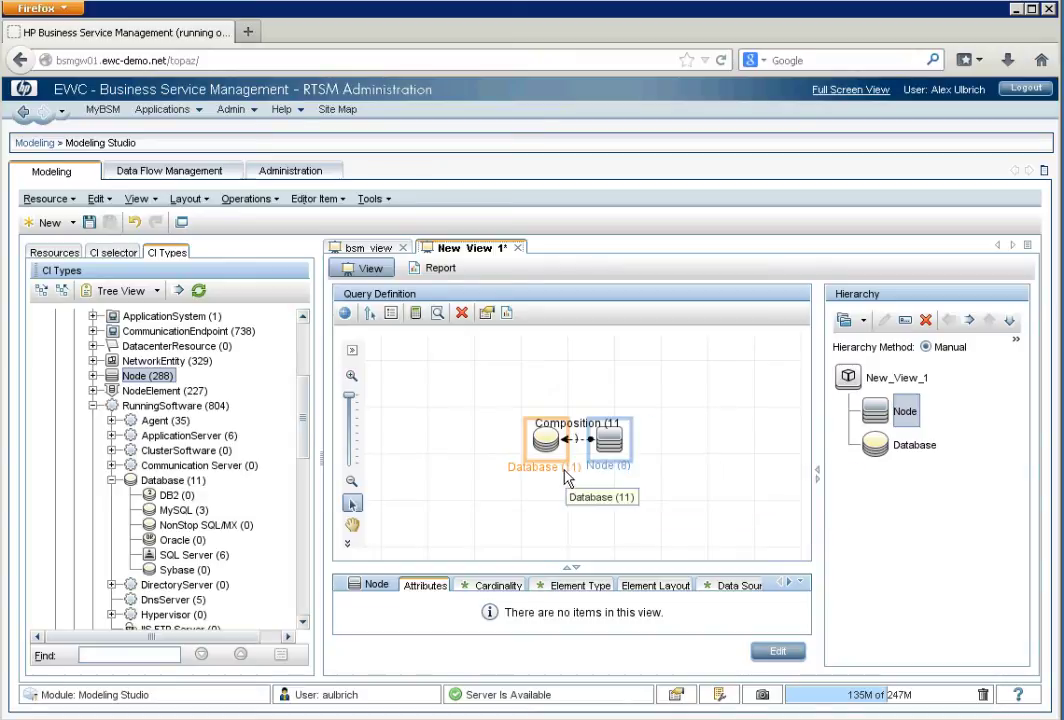
Lay out Node above Database and nest Database under Node in the Hierarchy.
click(352, 545)
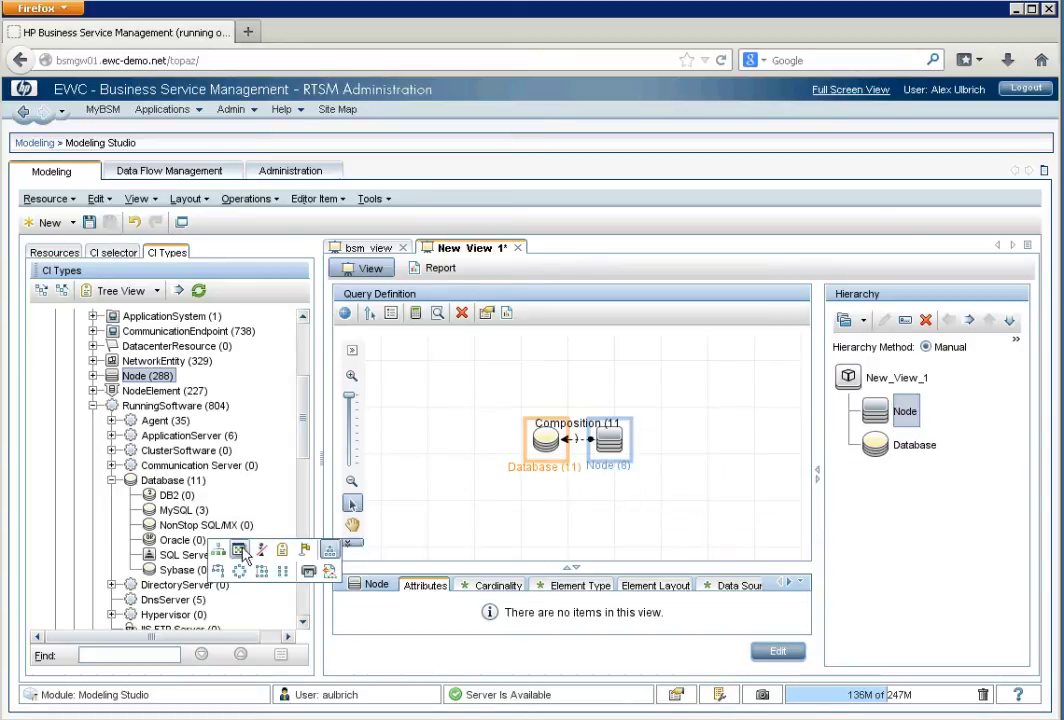
click(219, 553)
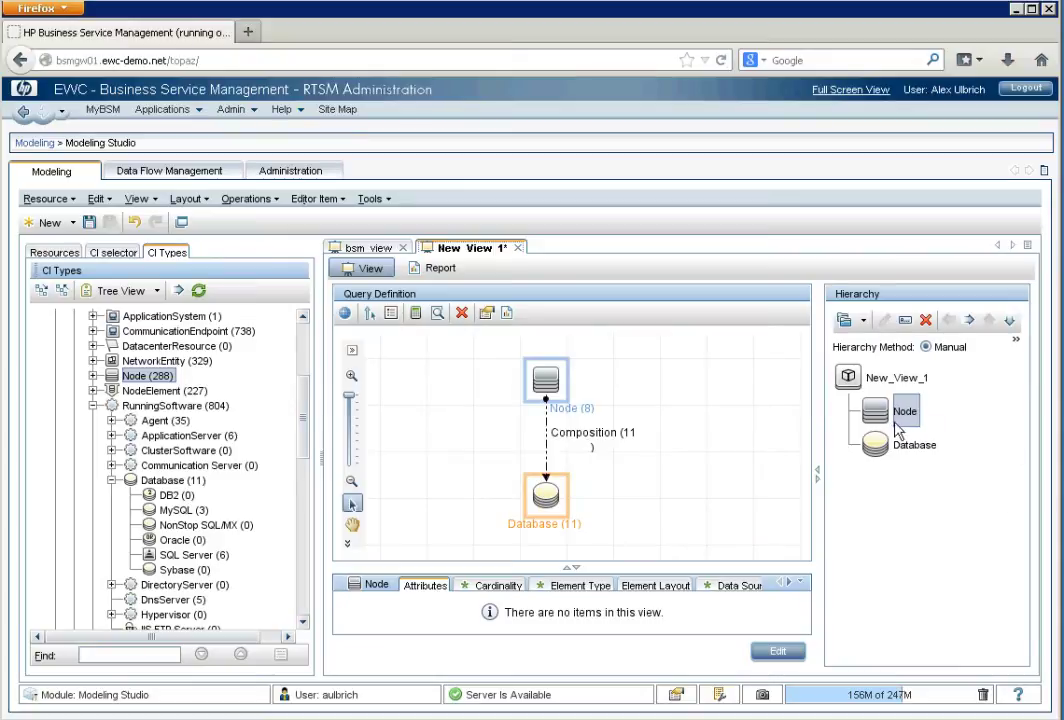
drag(885, 452, 908, 420)
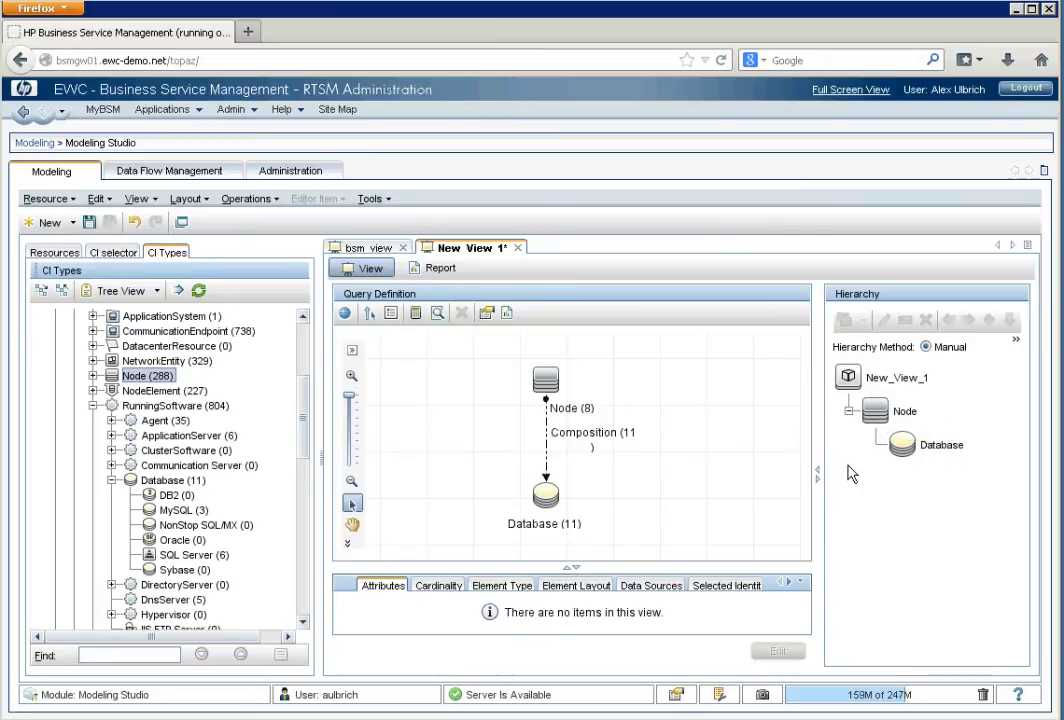
Save the pattern view with the view name db_view.
click(89, 222)
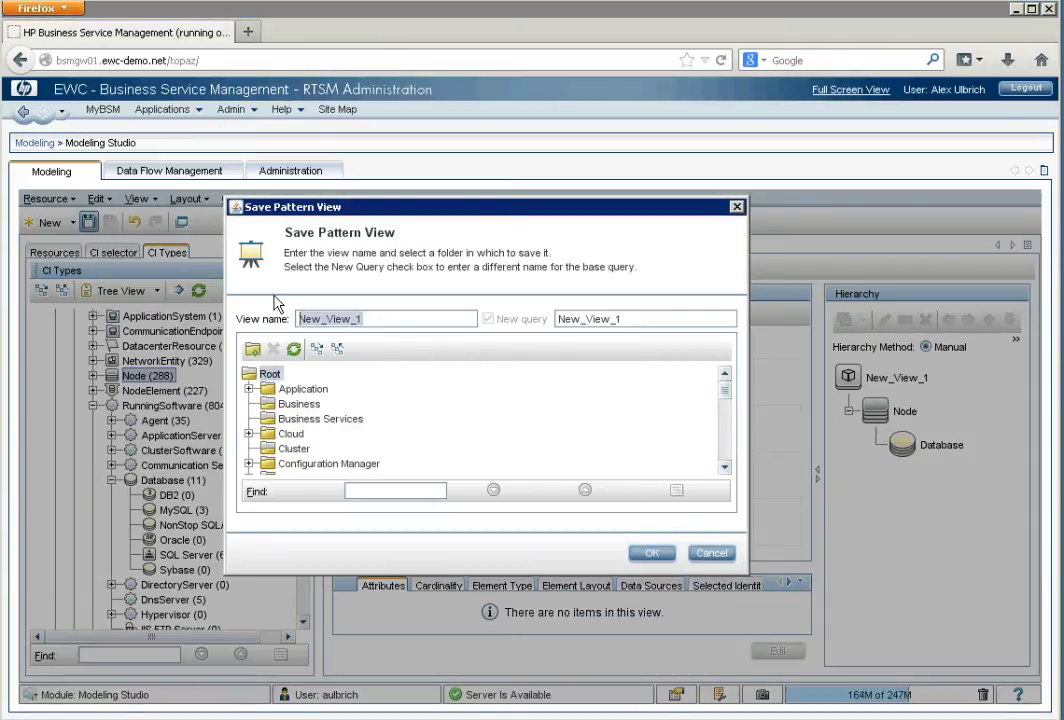
text(db_view)
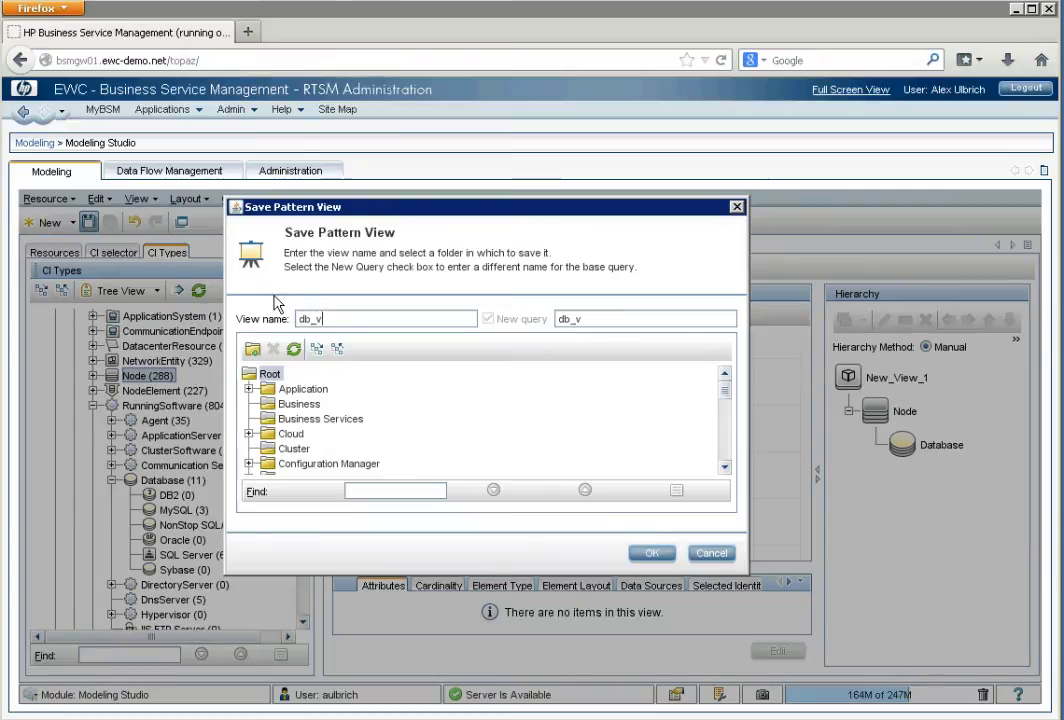
click(655, 552)
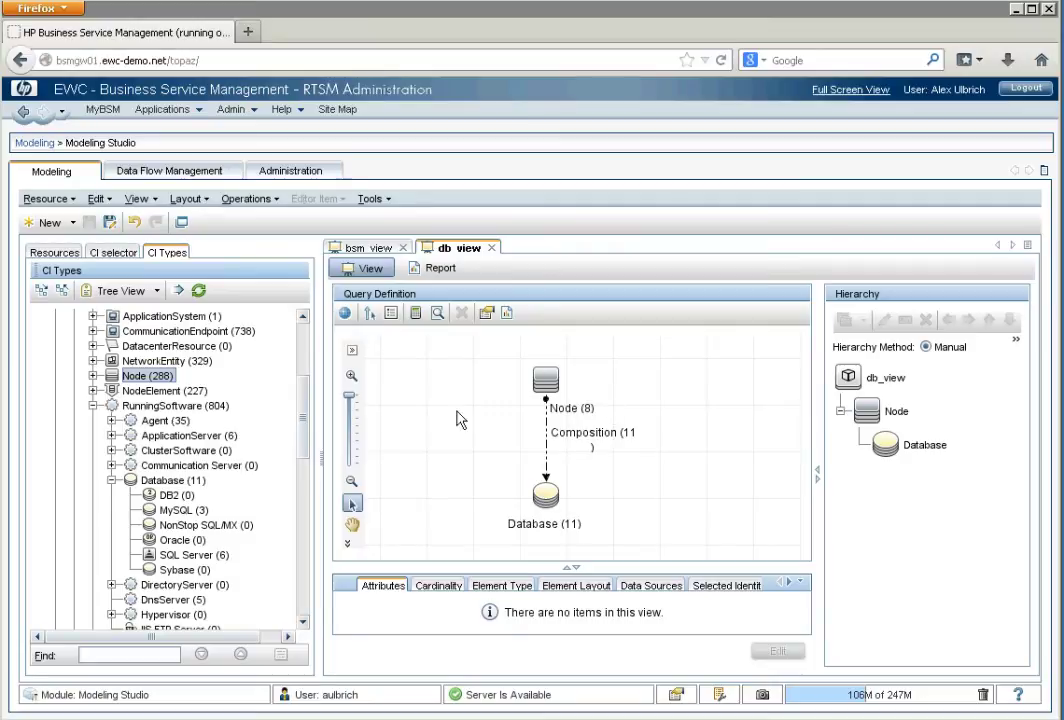
Start a BusinessApplication pattern-based model named test_ba_model.
click(69, 224)
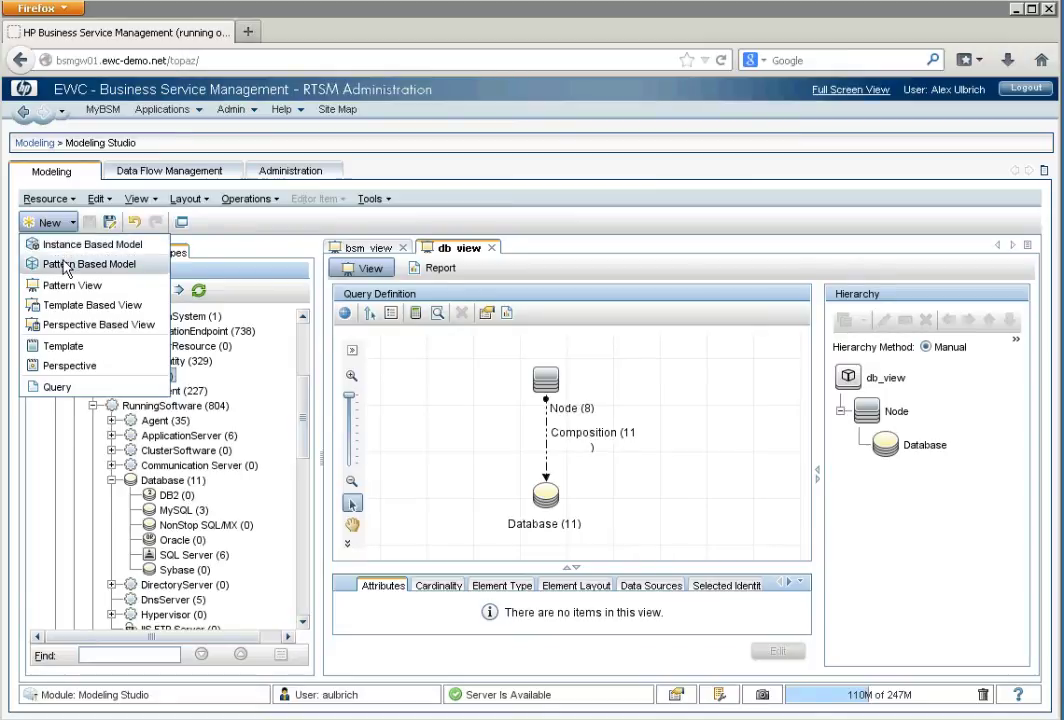
click(67, 266)
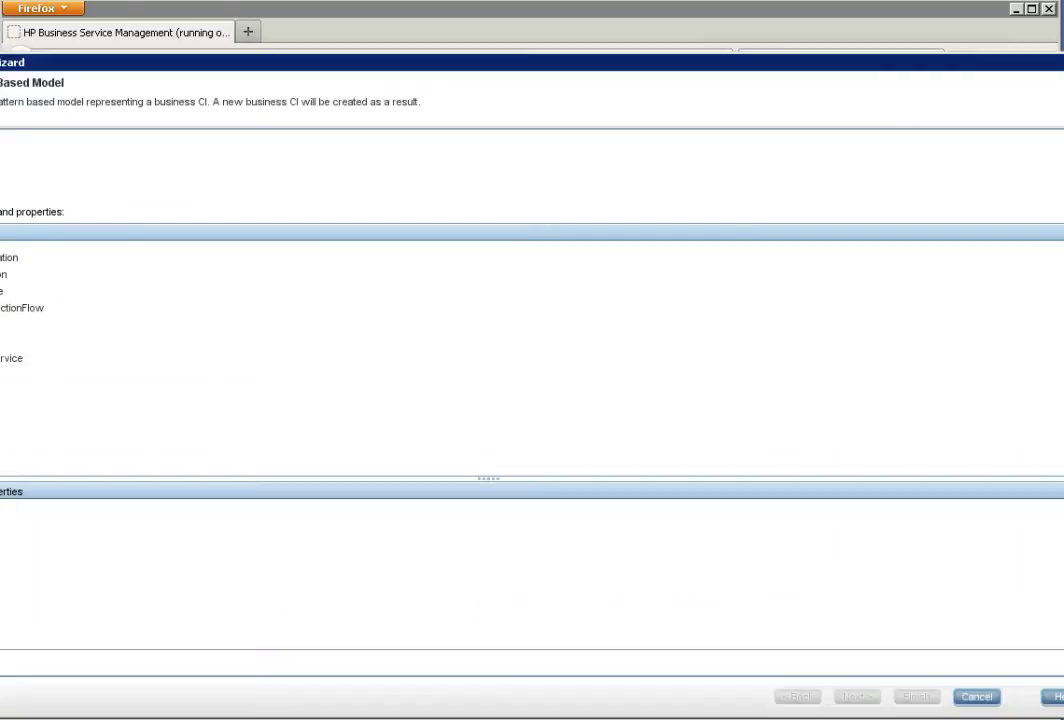
click(5, 274)
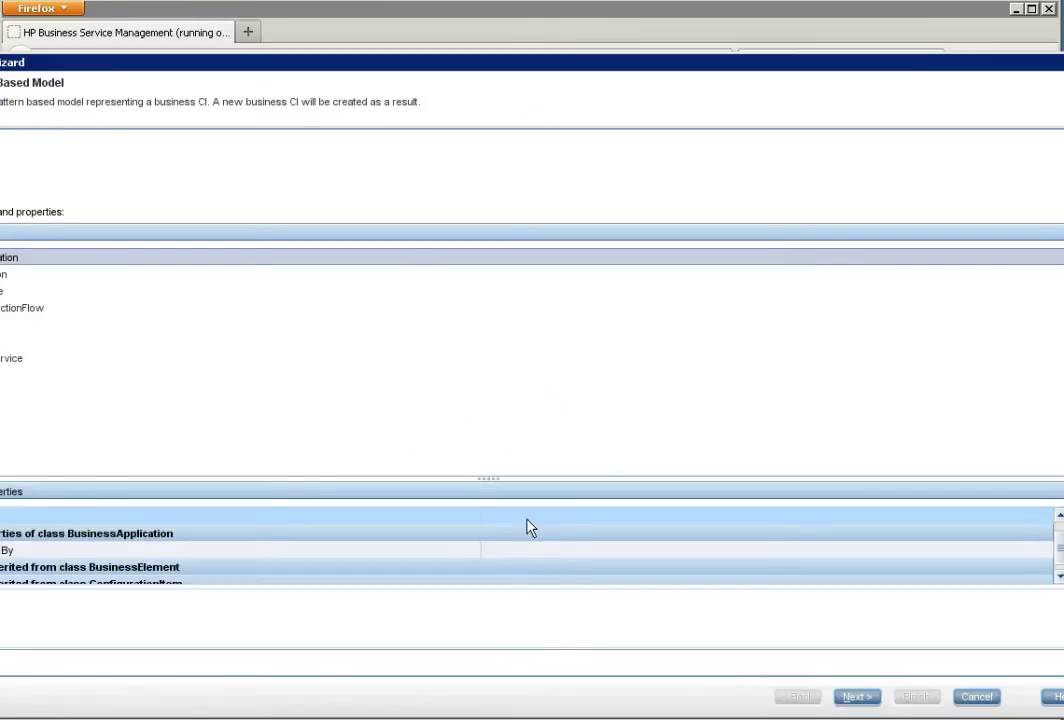
click(575, 512)
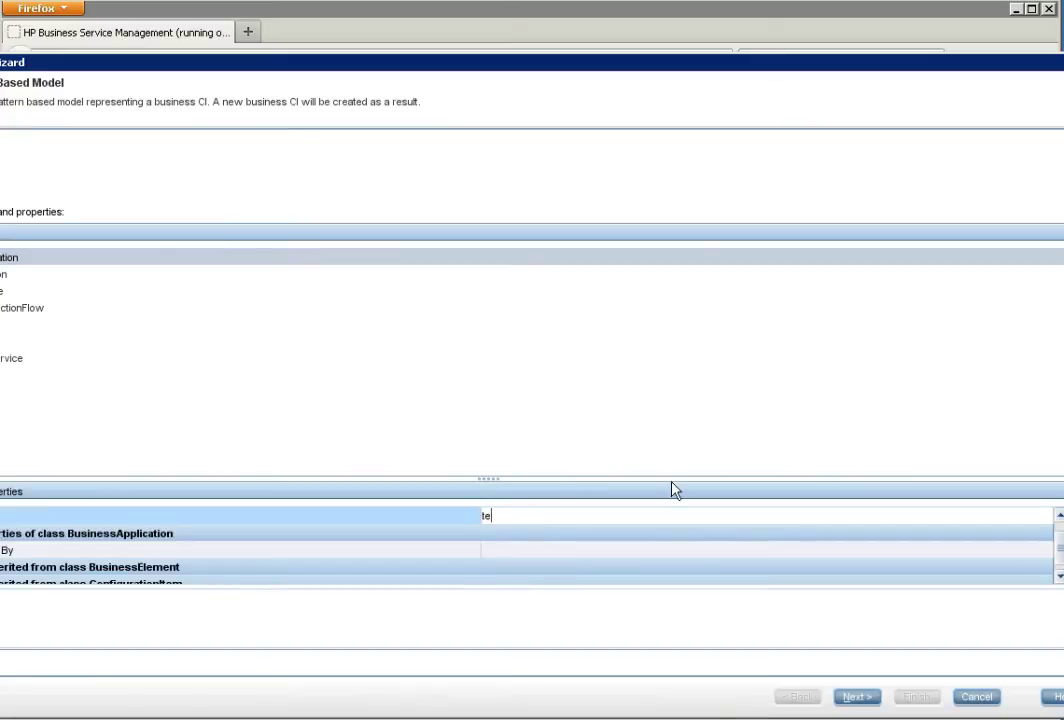
text(test_ba_model)
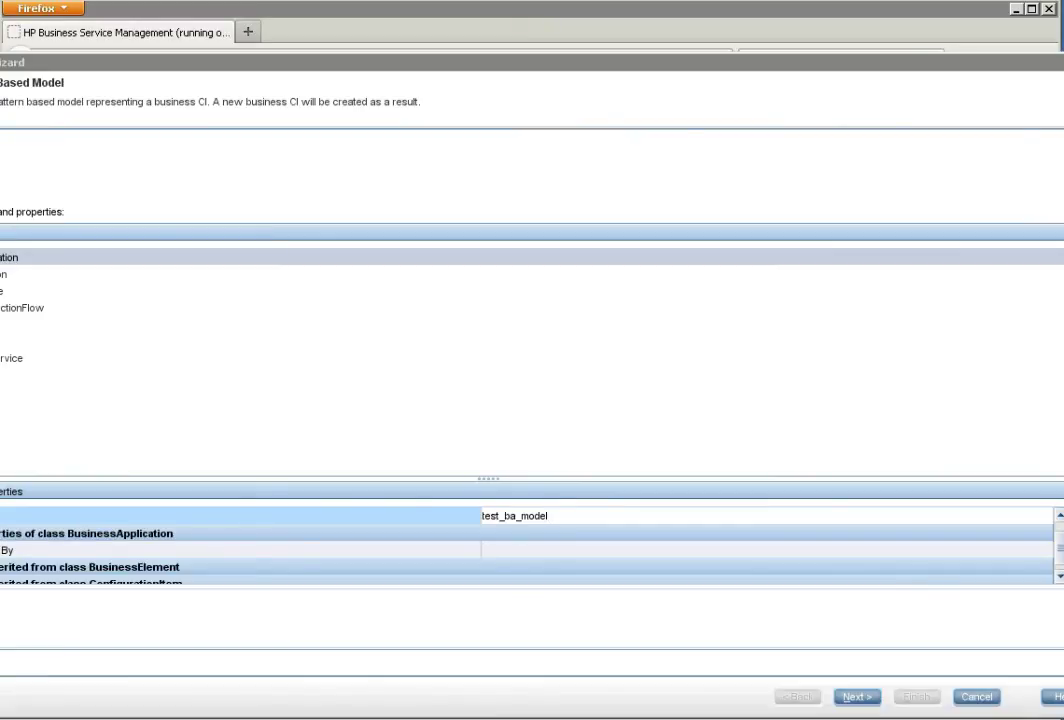
Finish the model with a new empty query, then switch to bsm_view.
click(72, 62)
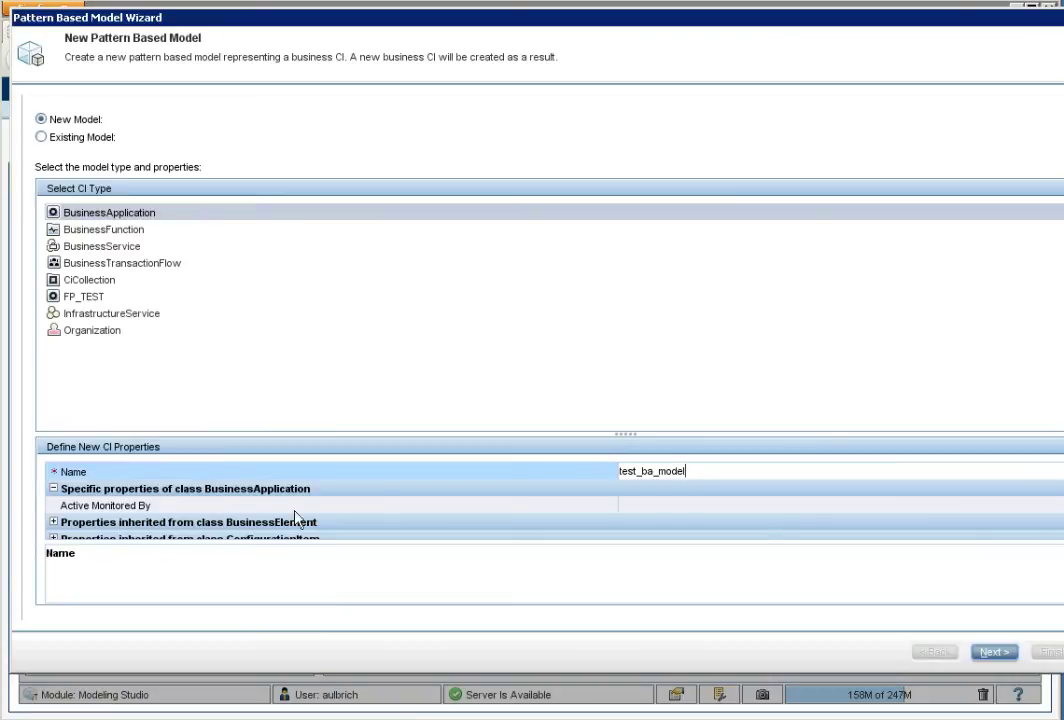
click(992, 652)
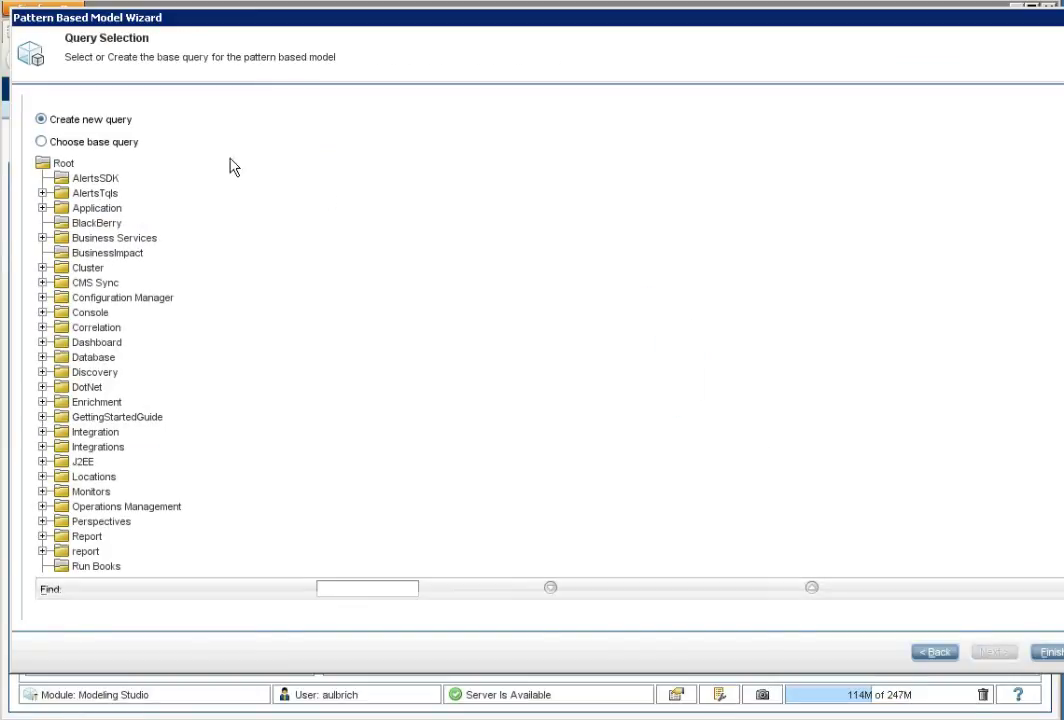
click(1049, 652)
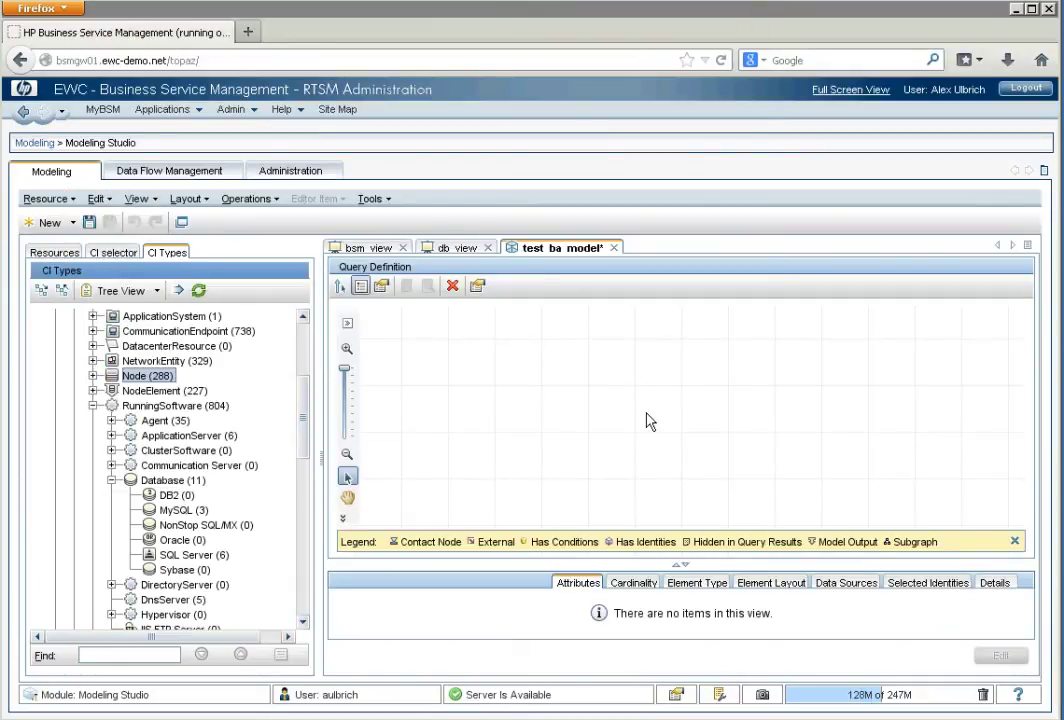
click(378, 248)
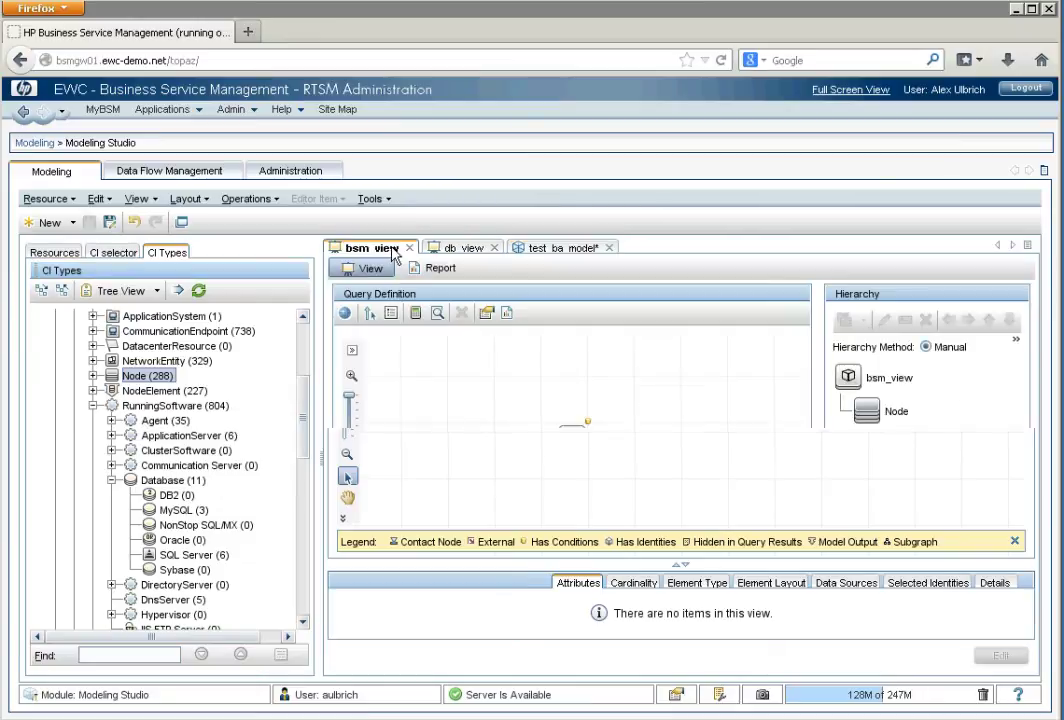
Copy the Node element from bsm_view into the test_ba_model query.
click(575, 462)
right_click(577, 441)
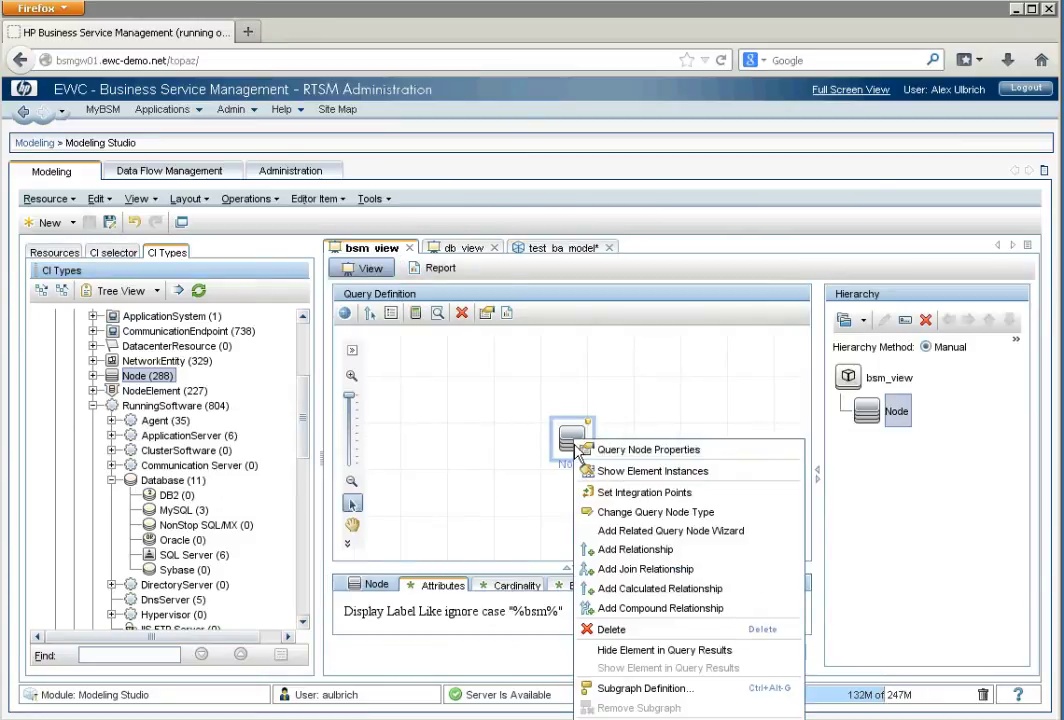
key(Escape)
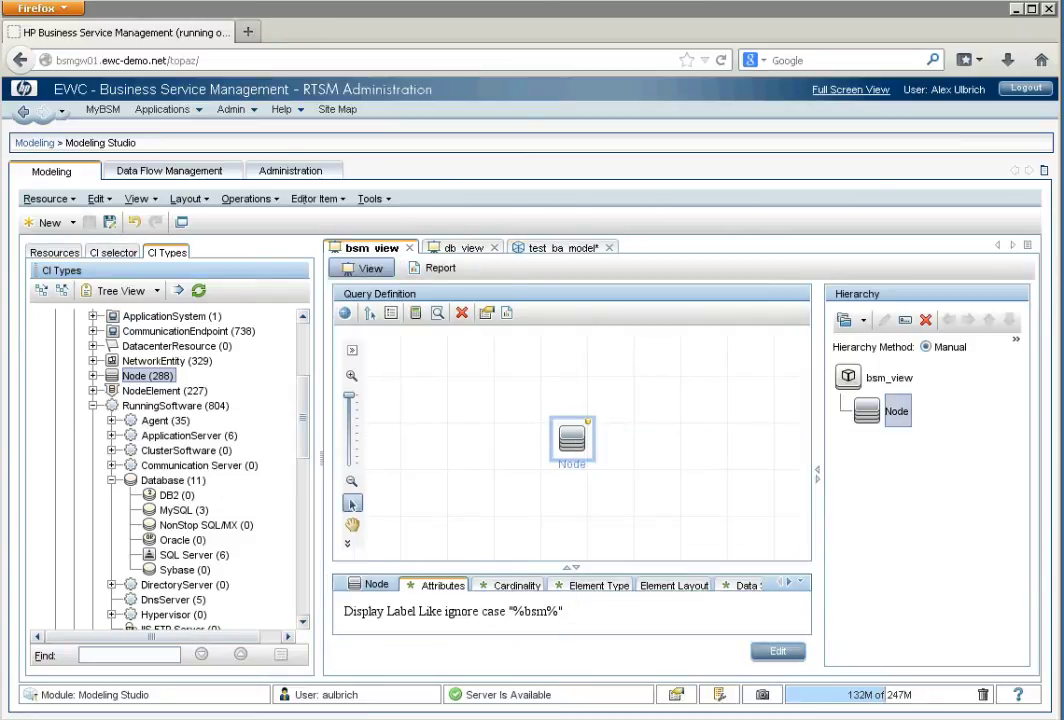
click(572, 249)
right_click(505, 429)
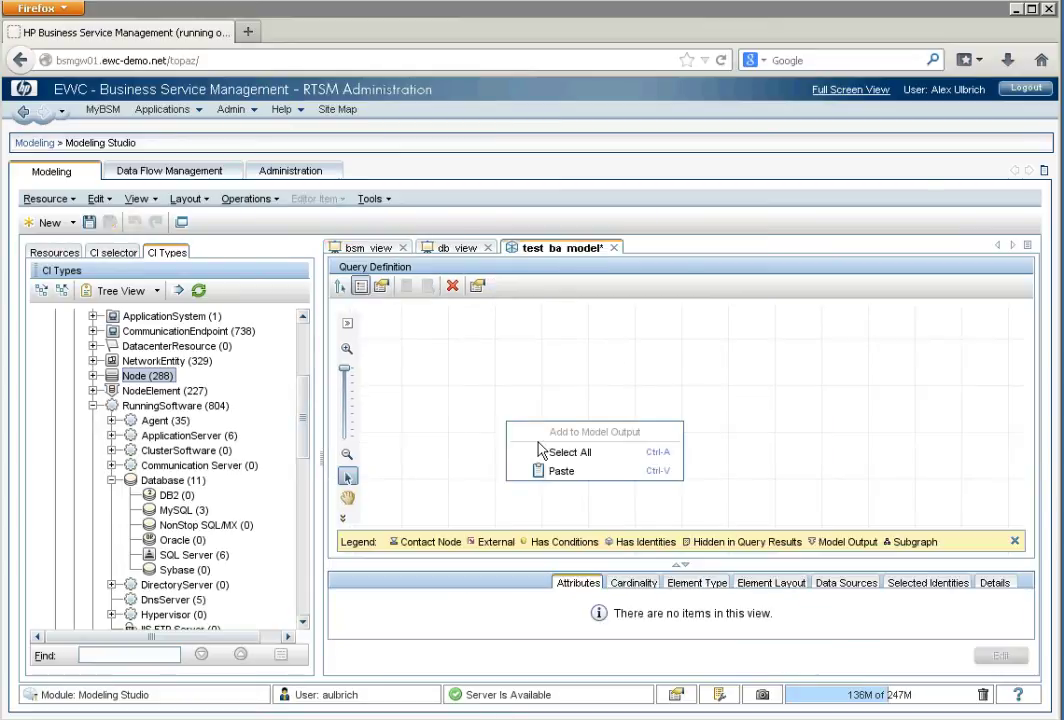
click(576, 476)
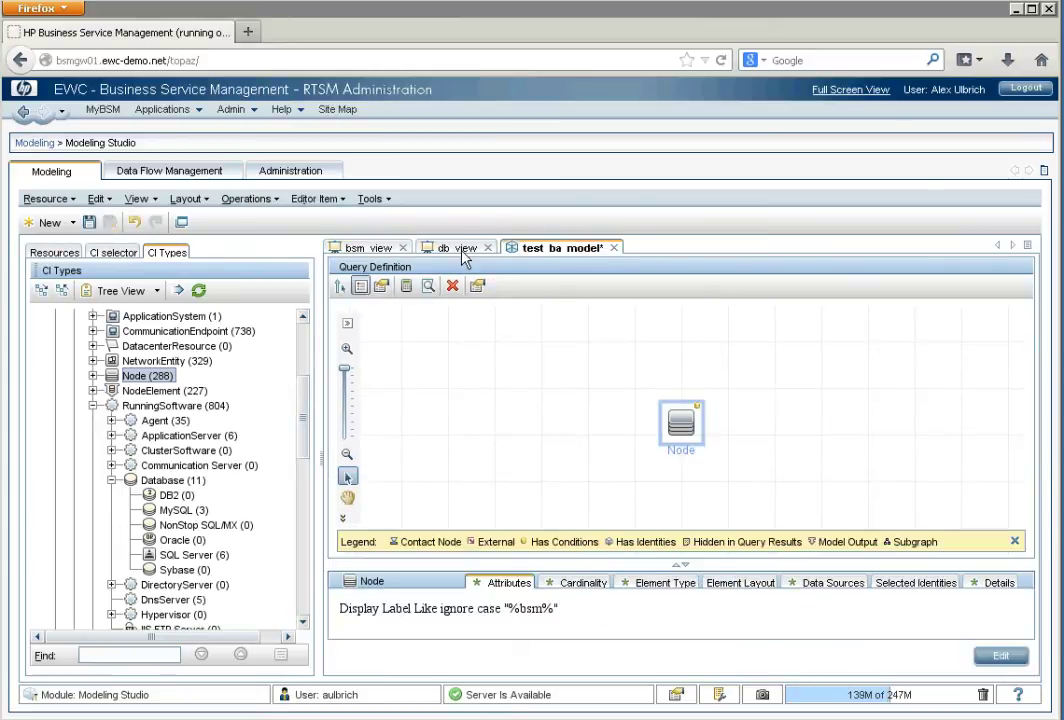
Copy db_view's Node and Database with their Composition link into test_ba_model.
click(466, 250)
drag(507, 372, 625, 540)
right_click(562, 503)
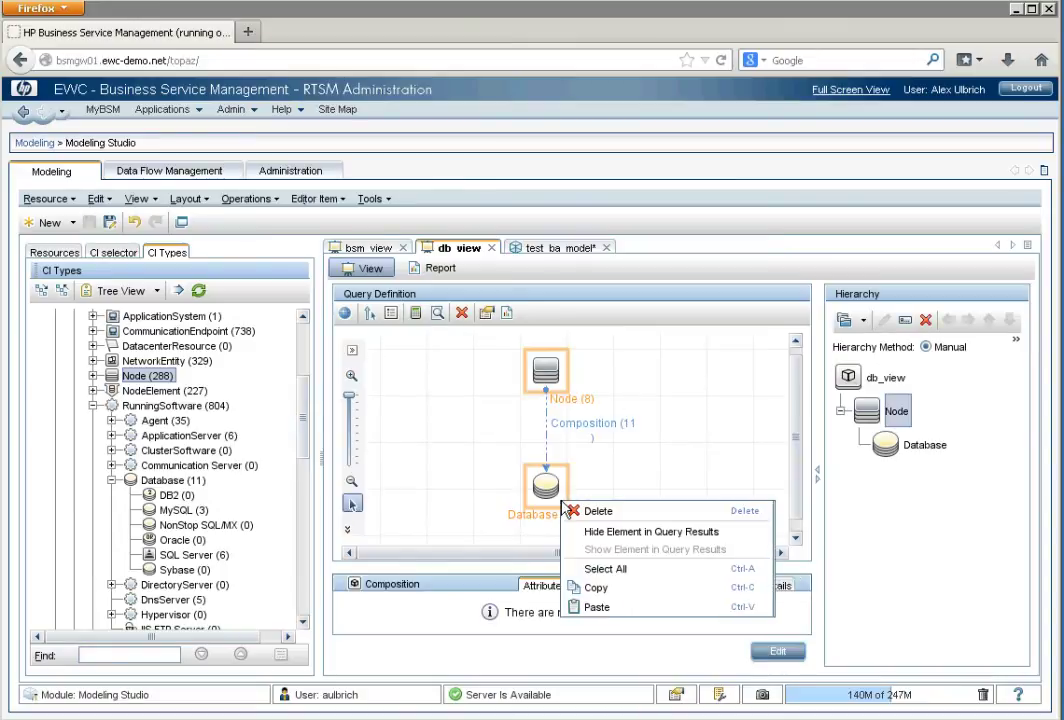
click(600, 588)
click(575, 250)
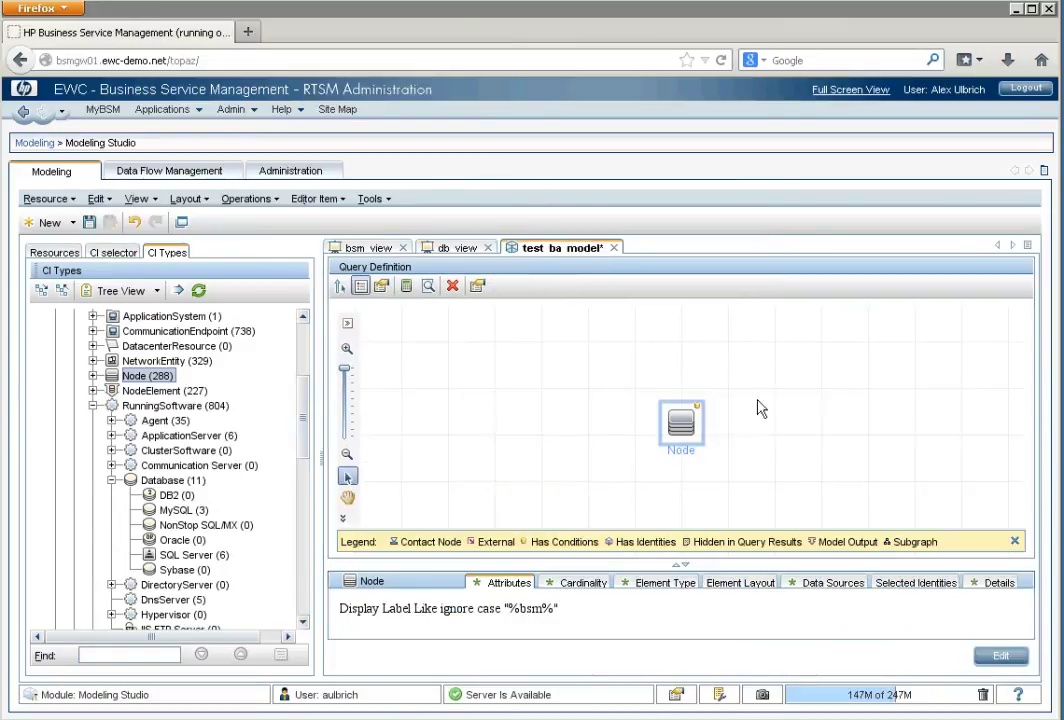
right_click(768, 370)
click(826, 418)
click(652, 365)
Add Node 1 and the standalone Node to the model output and hide the legend.
right_click(650, 360)
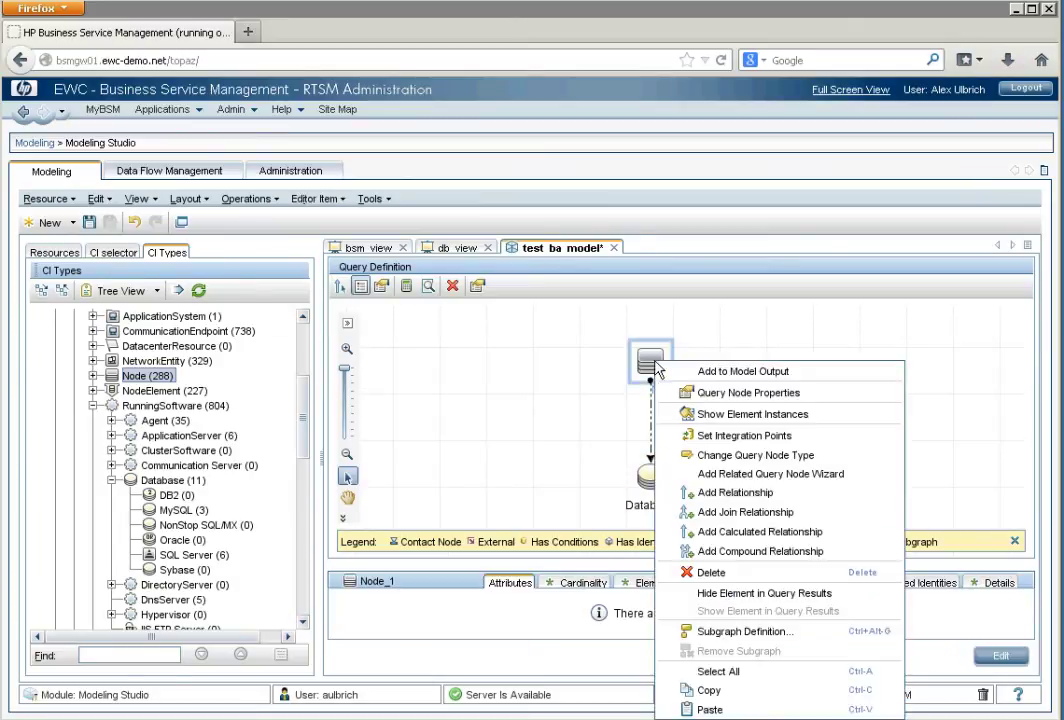
click(760, 374)
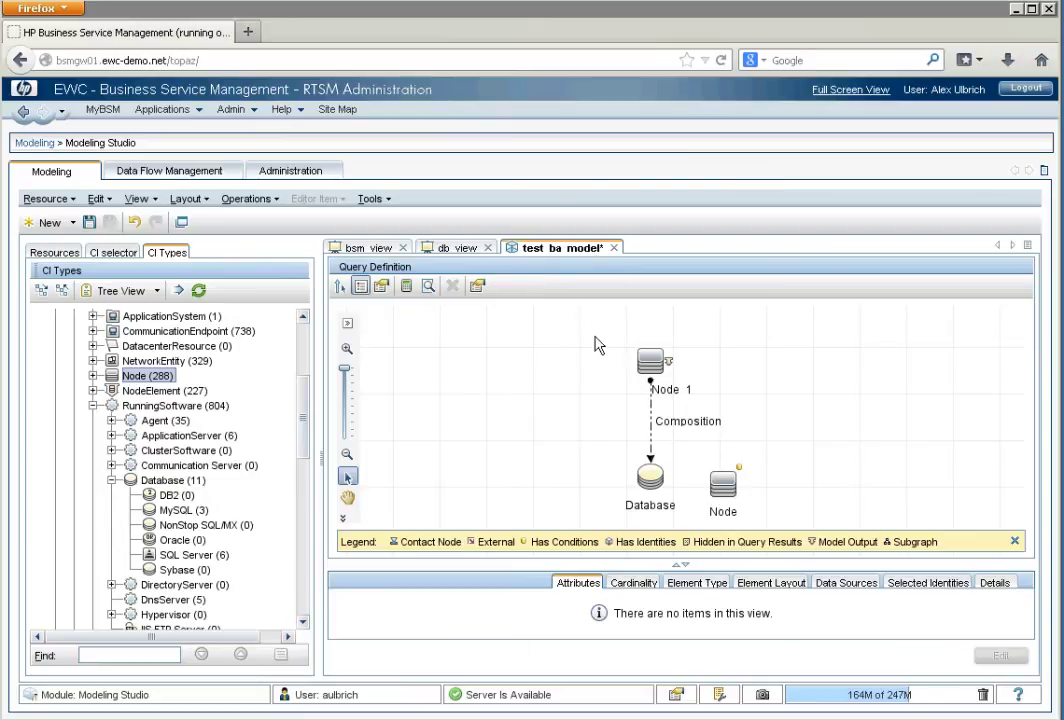
click(724, 486)
right_click(722, 486)
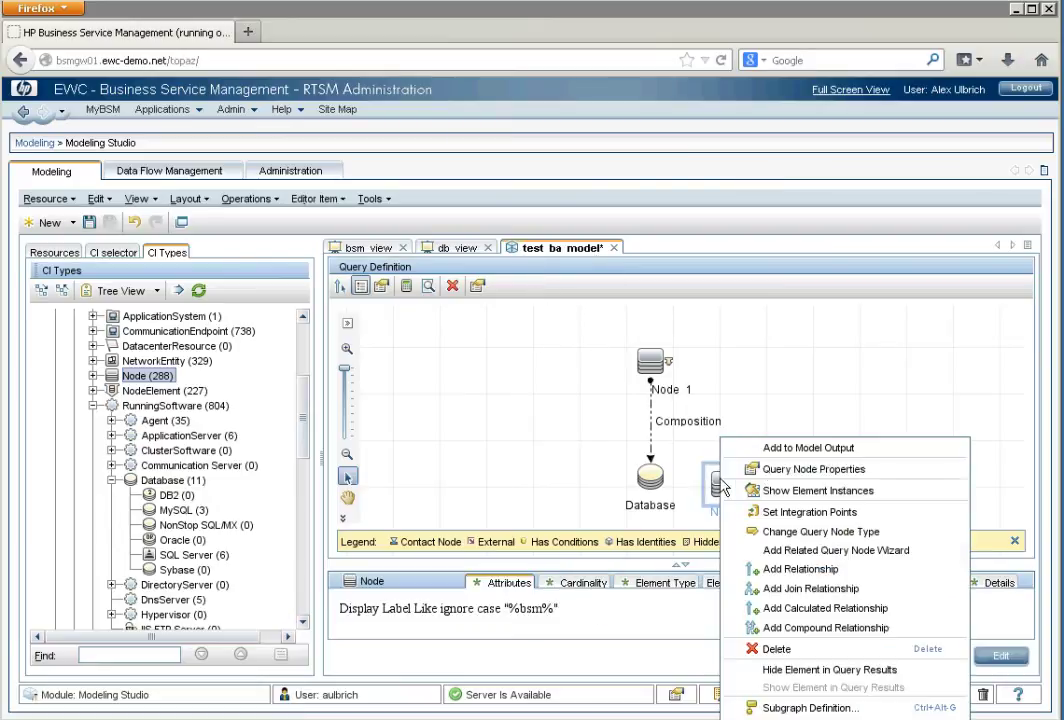
click(799, 450)
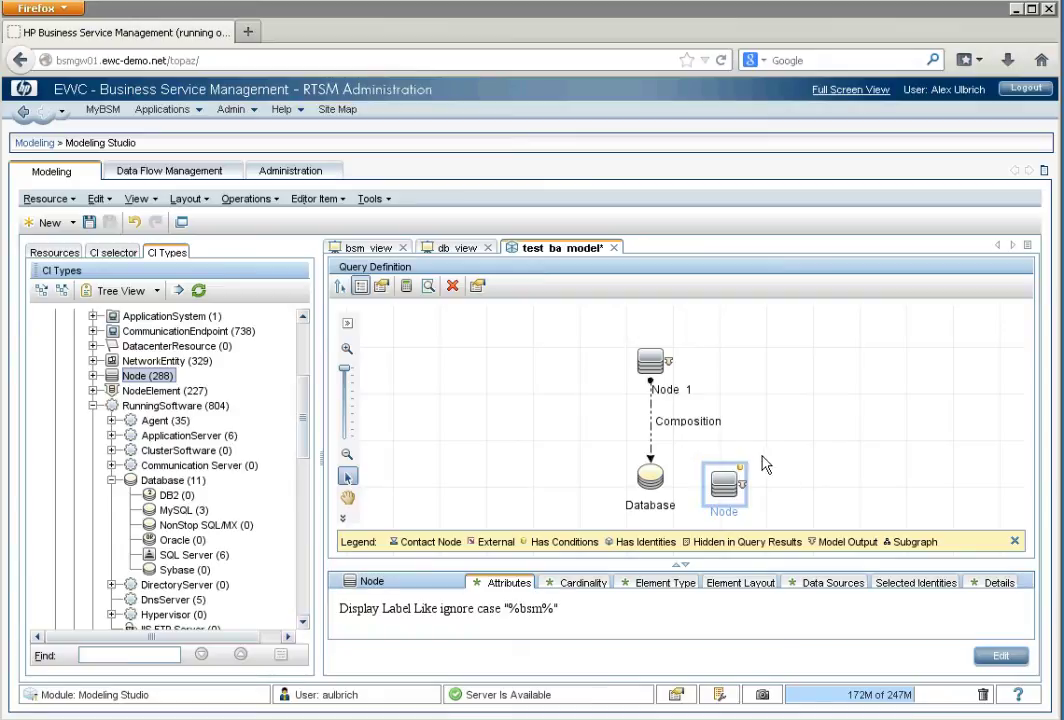
click(1014, 541)
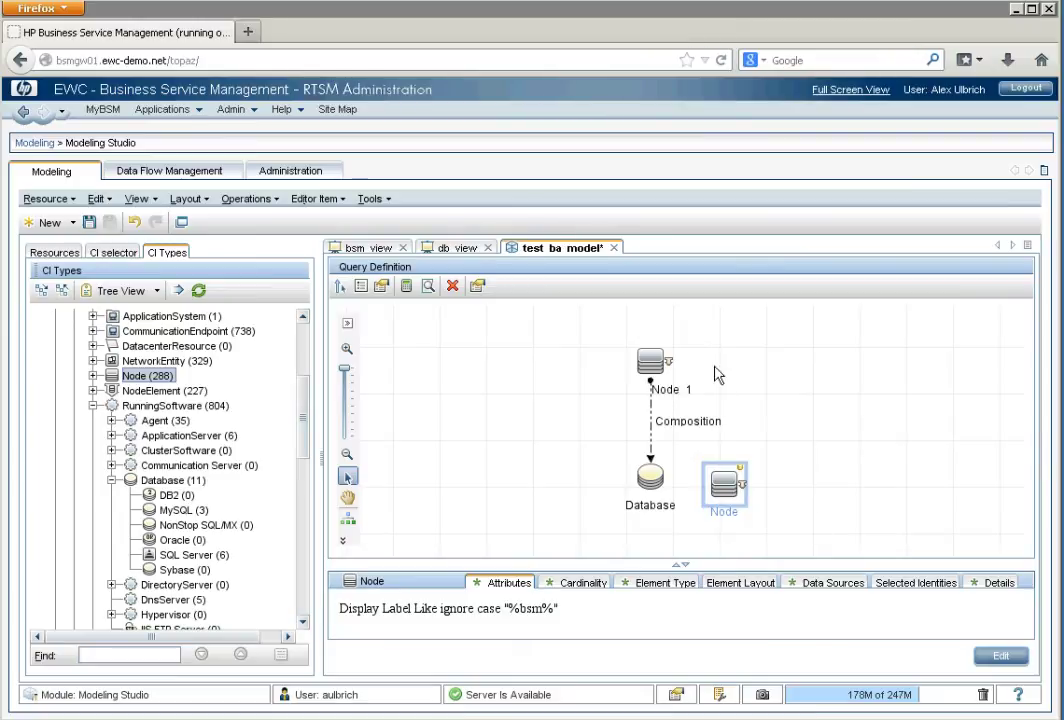
Save the query as test_ba_model and select all three query nodes.
click(89, 222)
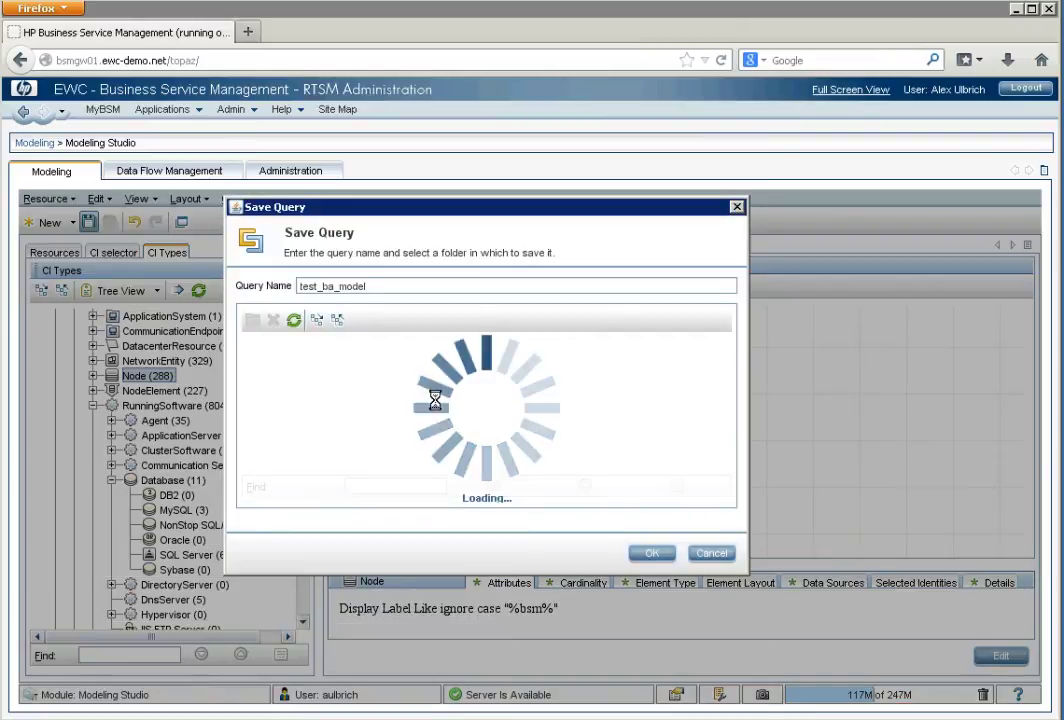
click(655, 556)
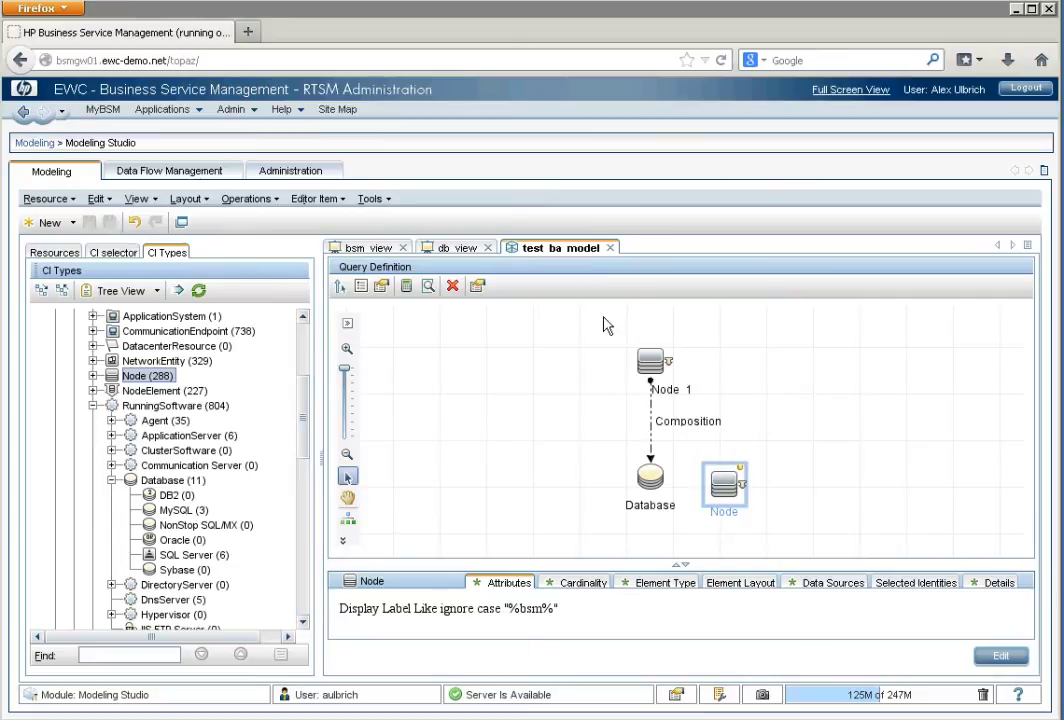
drag(574, 312, 797, 530)
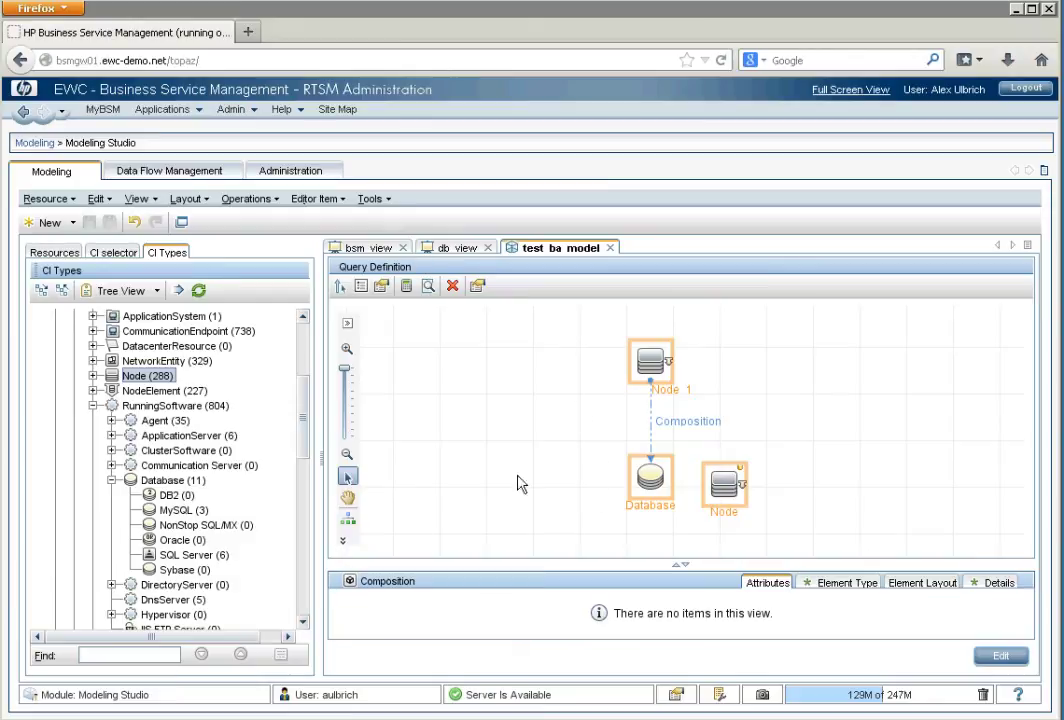
Create a new pattern view, New View 1, with a new query.
click(50, 222)
click(50, 286)
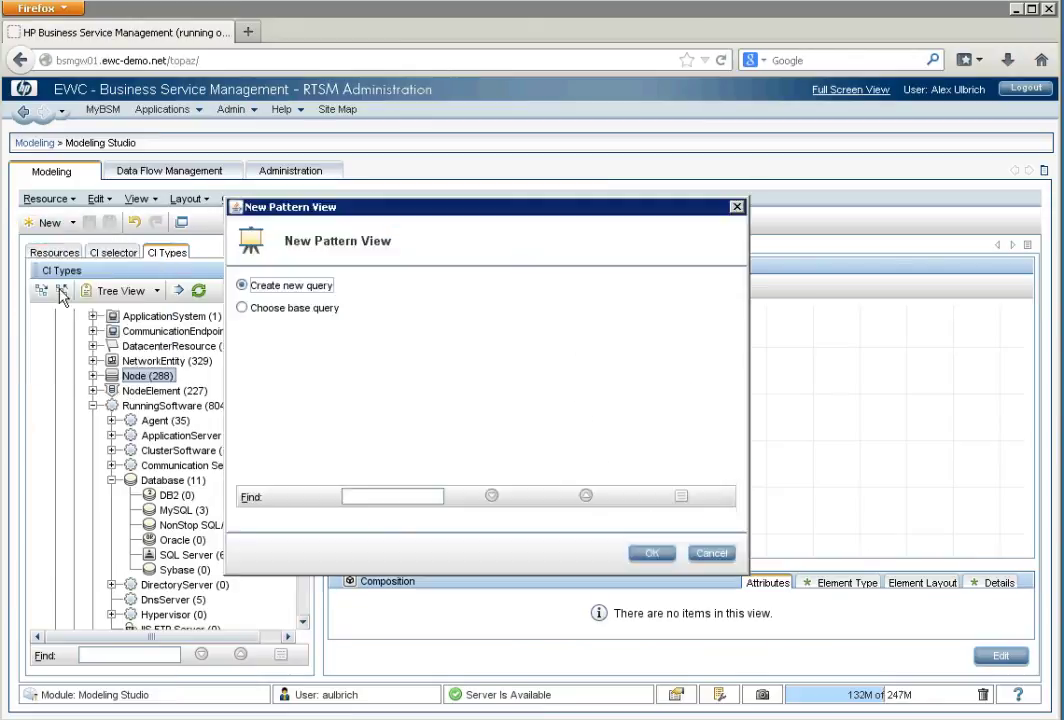
click(652, 553)
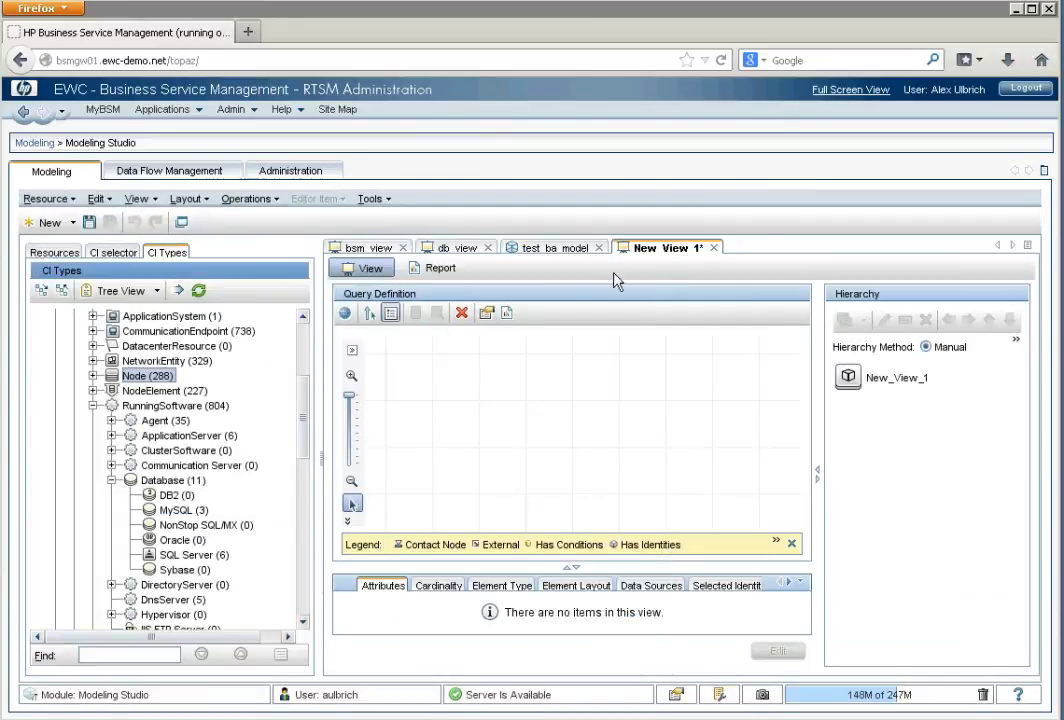
Copy all test_ba_model query elements and paste them into New View 1.
click(551, 248)
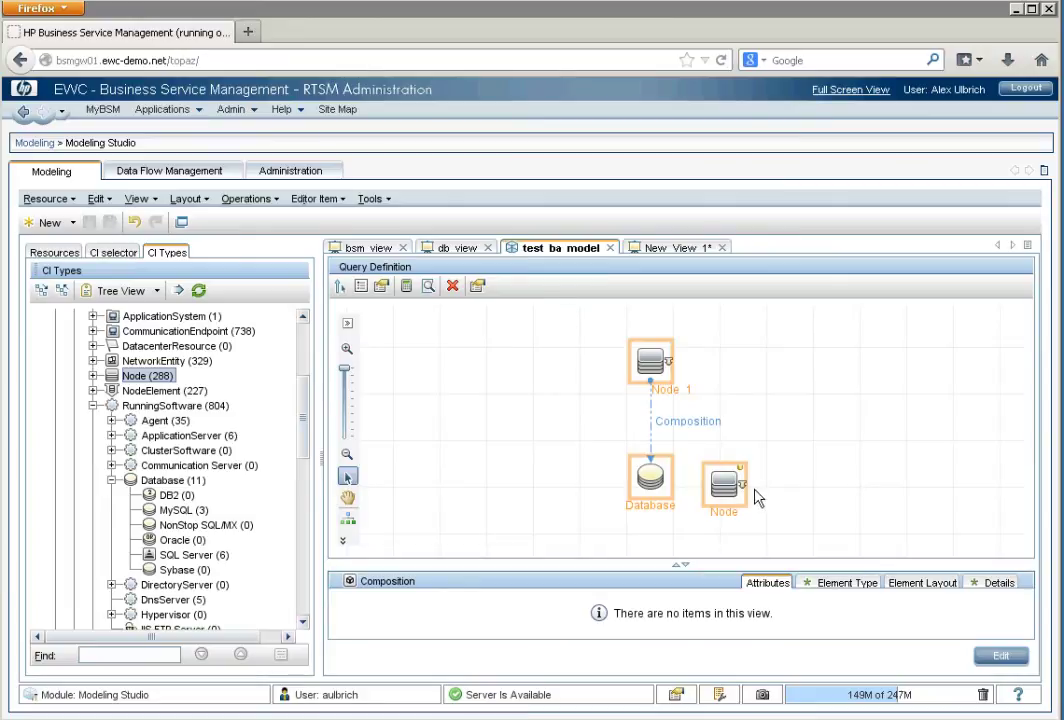
click(624, 405)
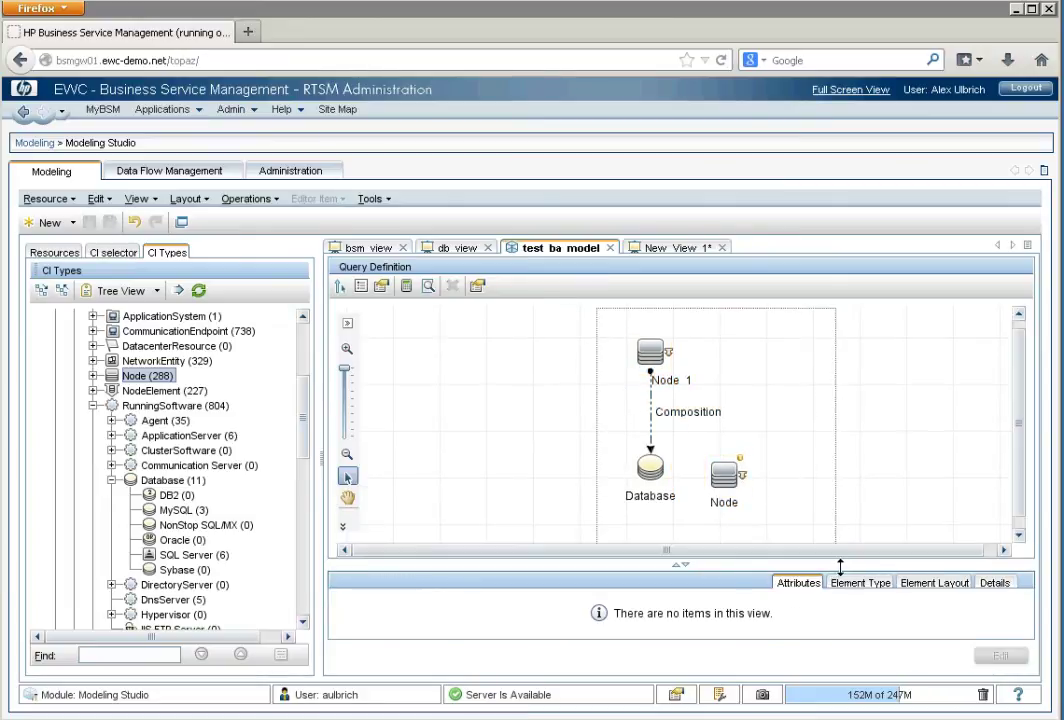
key(ctrl+a)
right_click(726, 470)
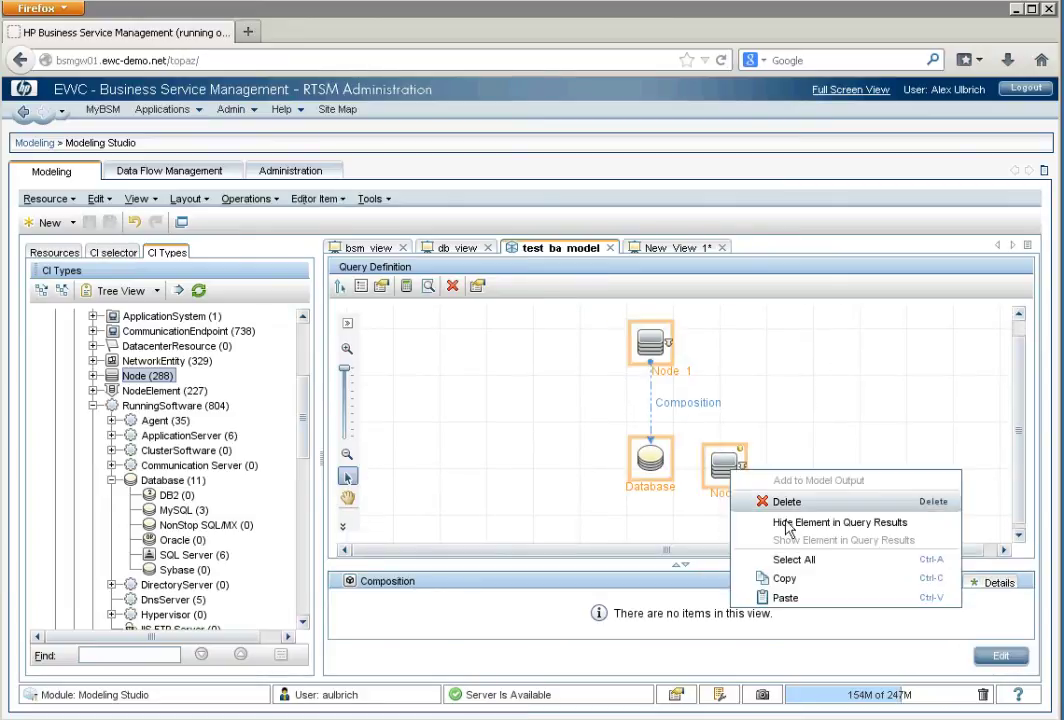
click(781, 580)
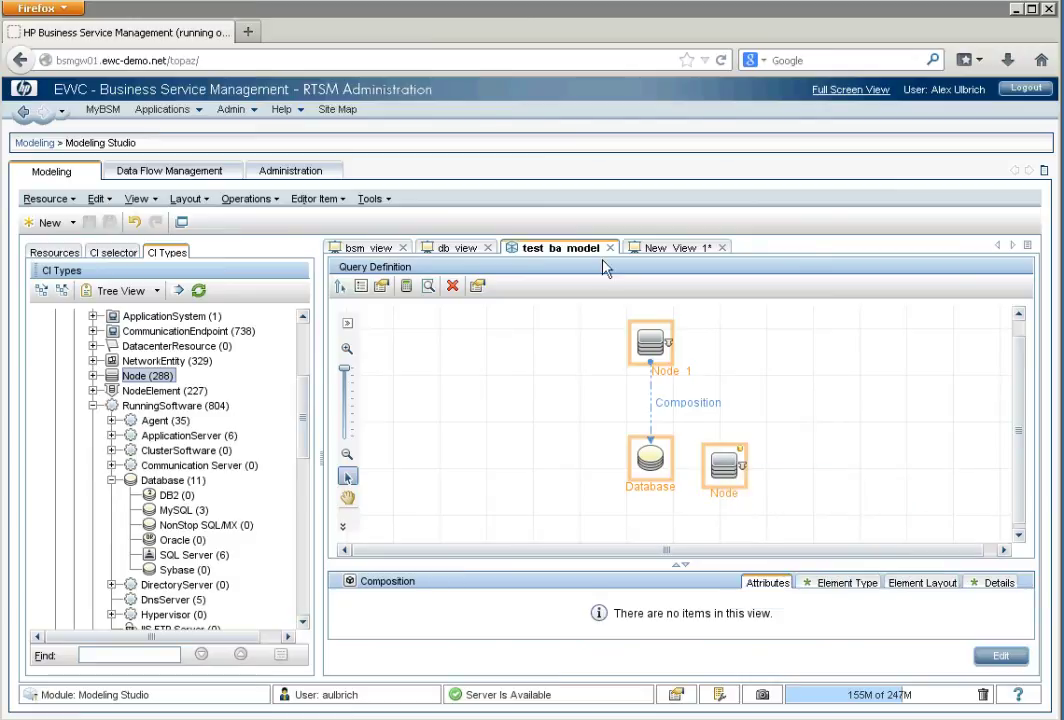
click(662, 249)
right_click(545, 380)
click(575, 400)
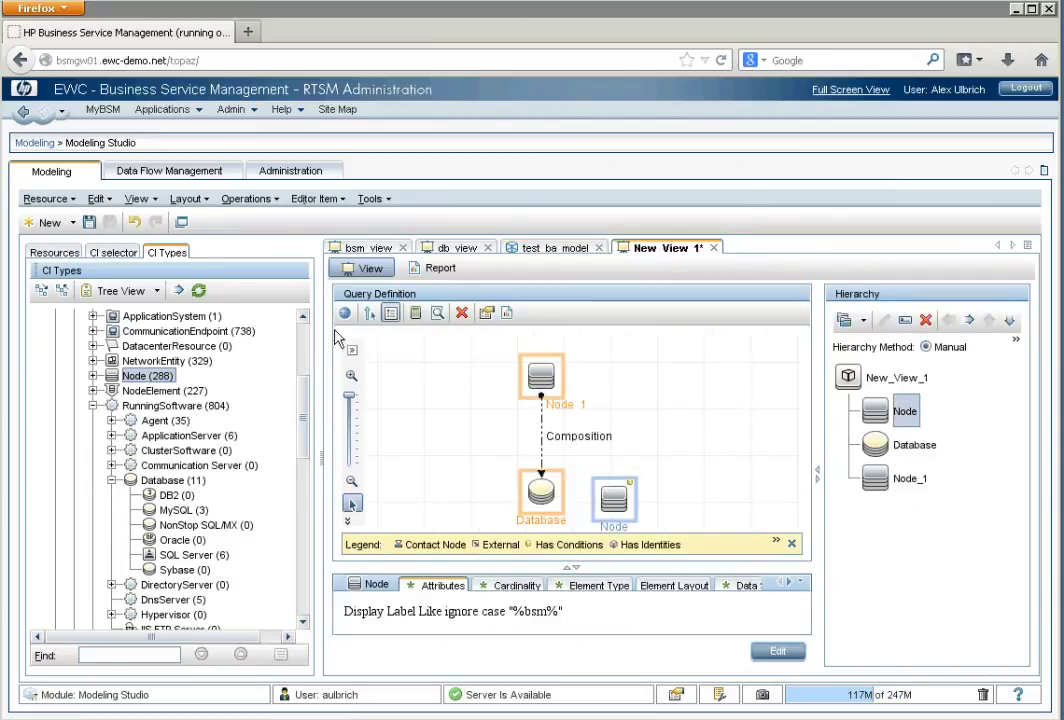
Nest Database under Node_1 in the Hierarchy and hide the legend.
click(897, 452)
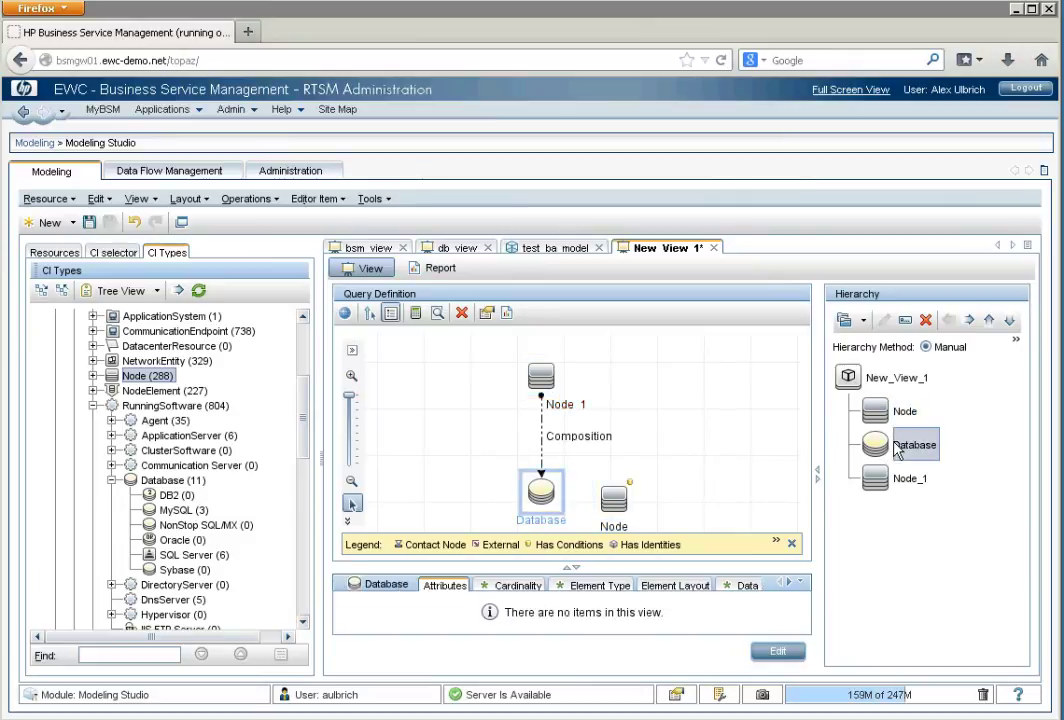
drag(897, 452, 920, 492)
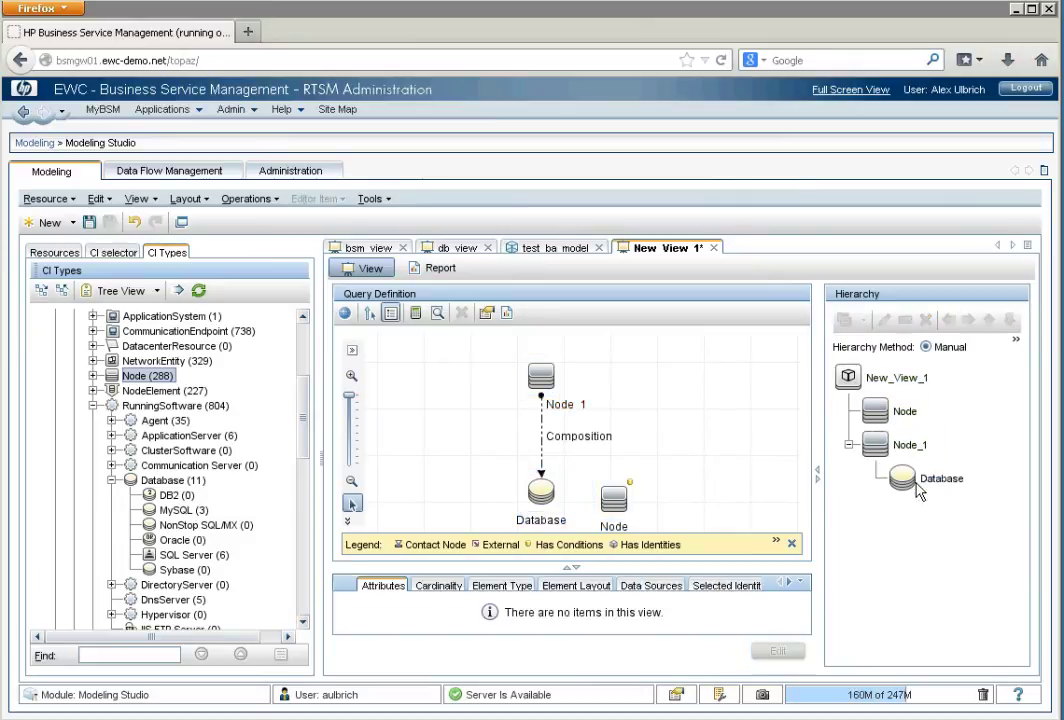
click(791, 544)
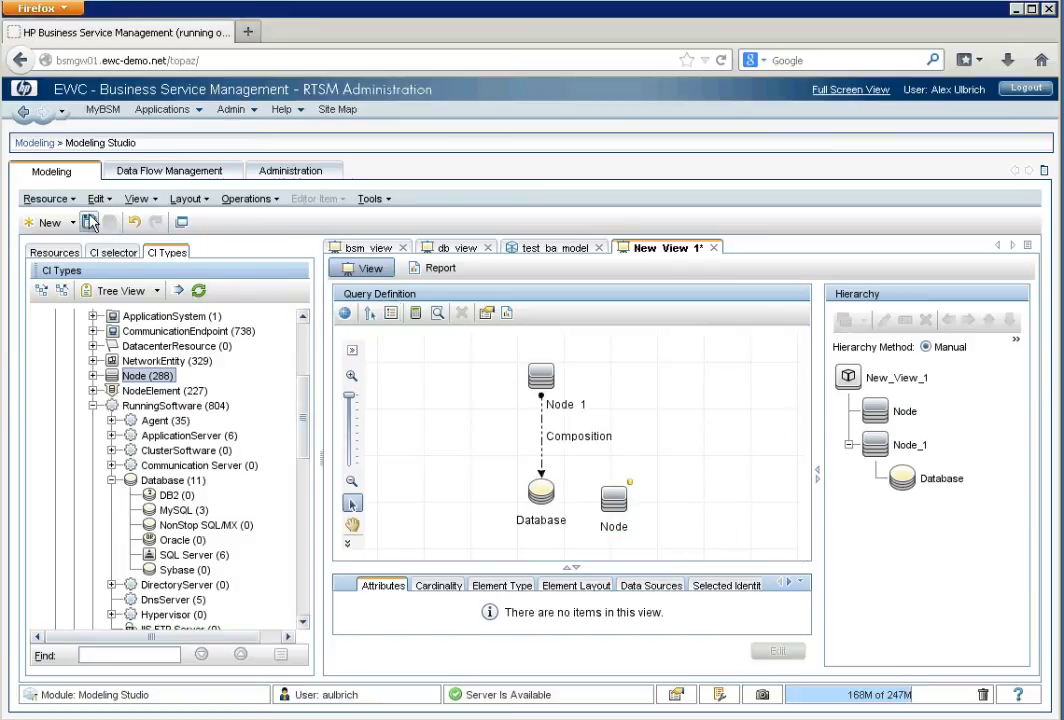
Save the pattern view with the view name test_app_view.
click(89, 222)
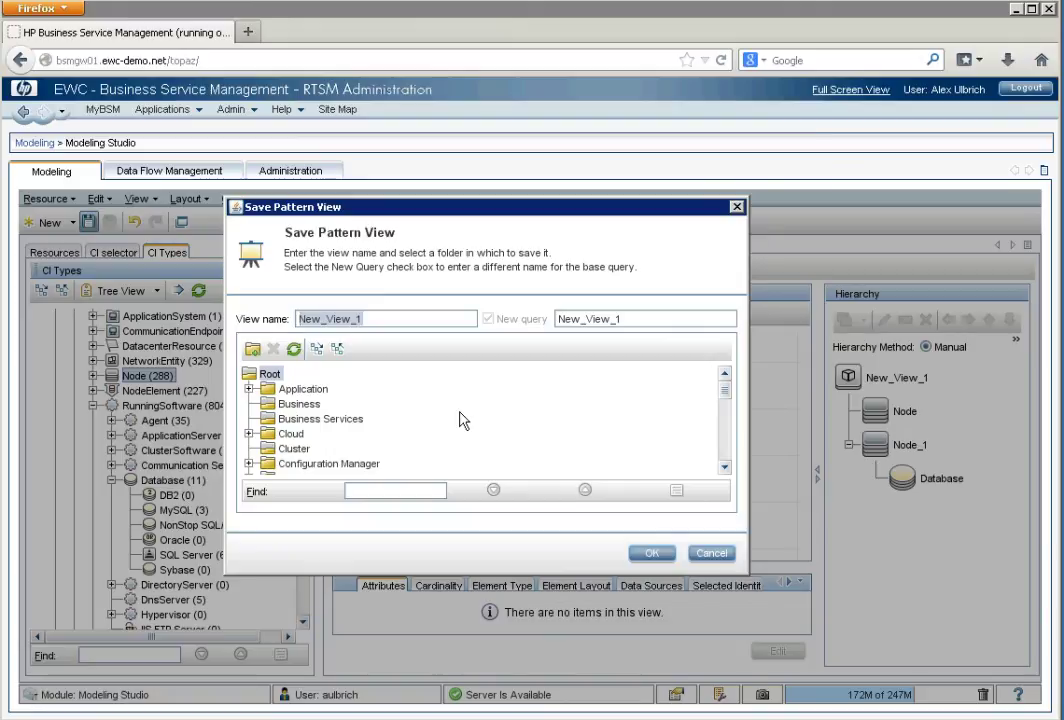
text(test_app_+)
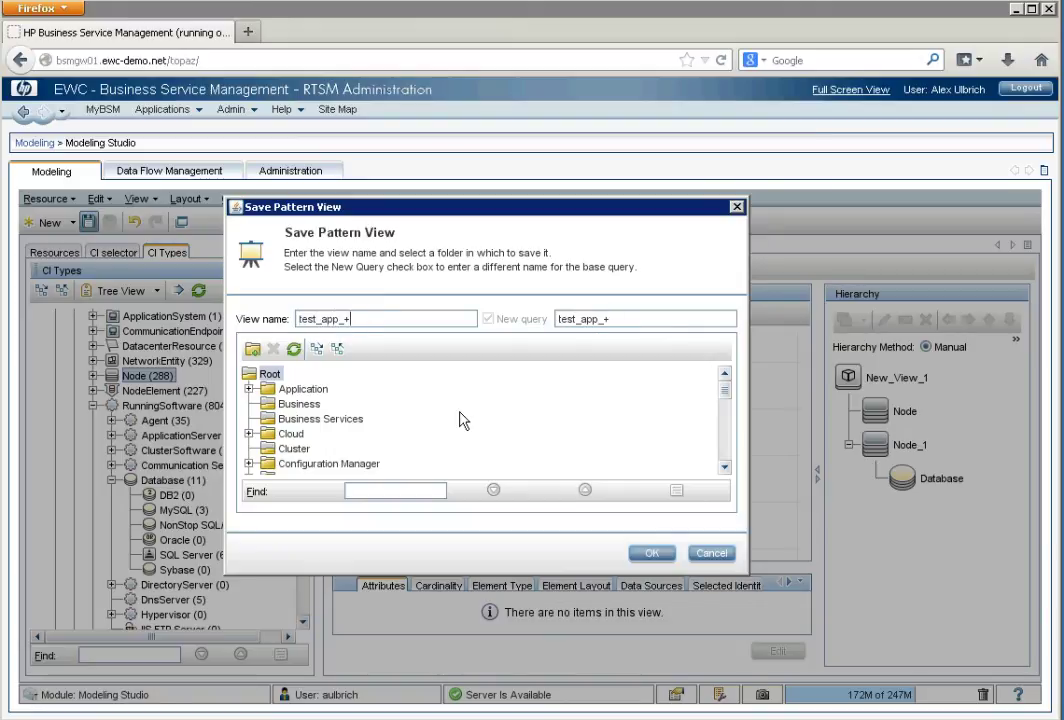
key(BackSpace)
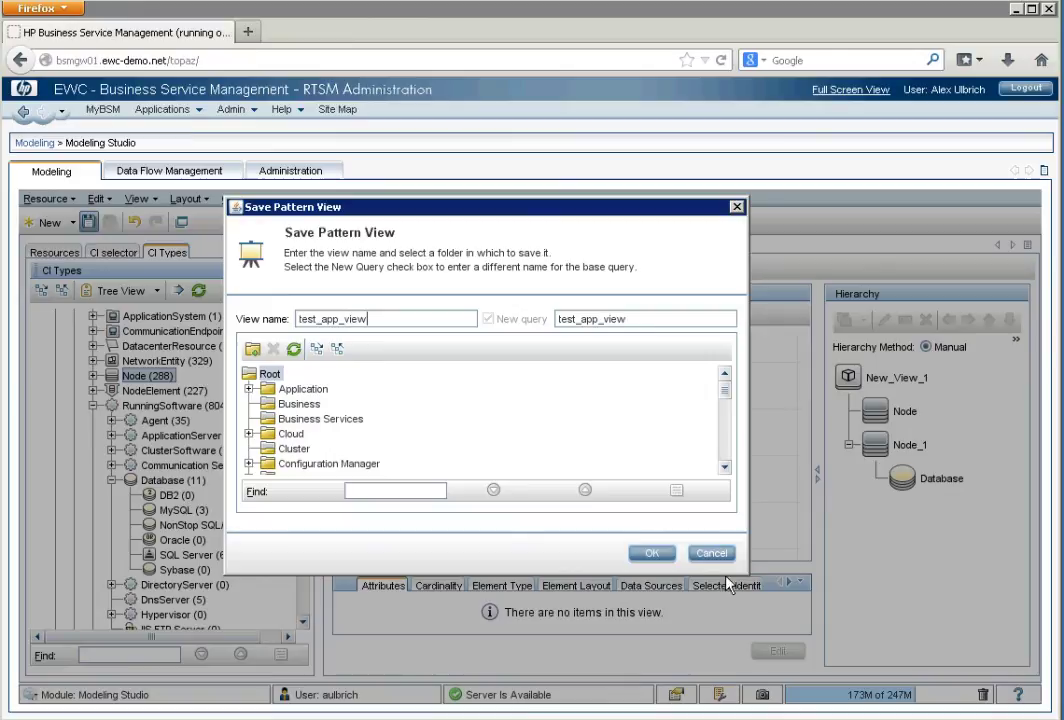
click(651, 553)
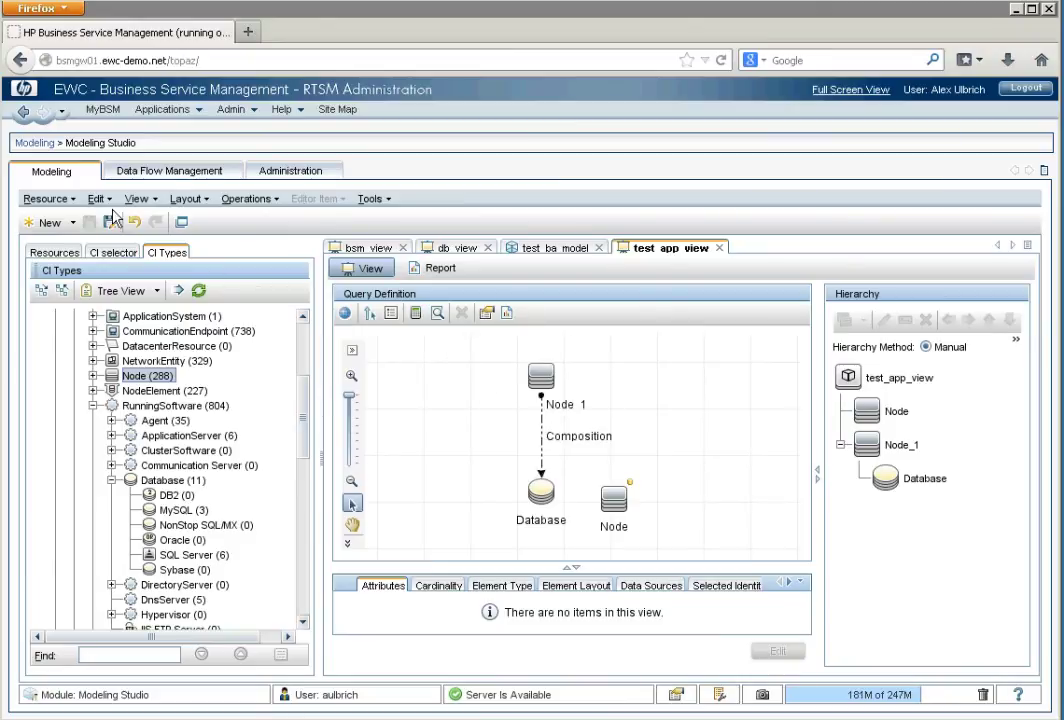
Show test_app_view's topology on My BSM's Top View page.
click(100, 118)
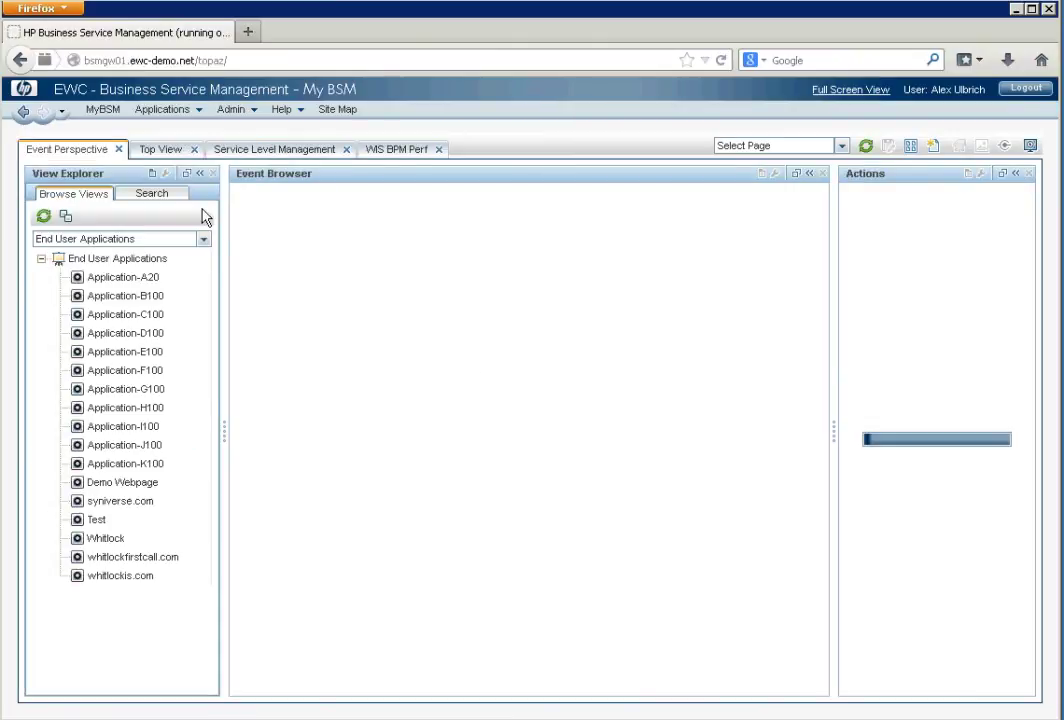
click(160, 152)
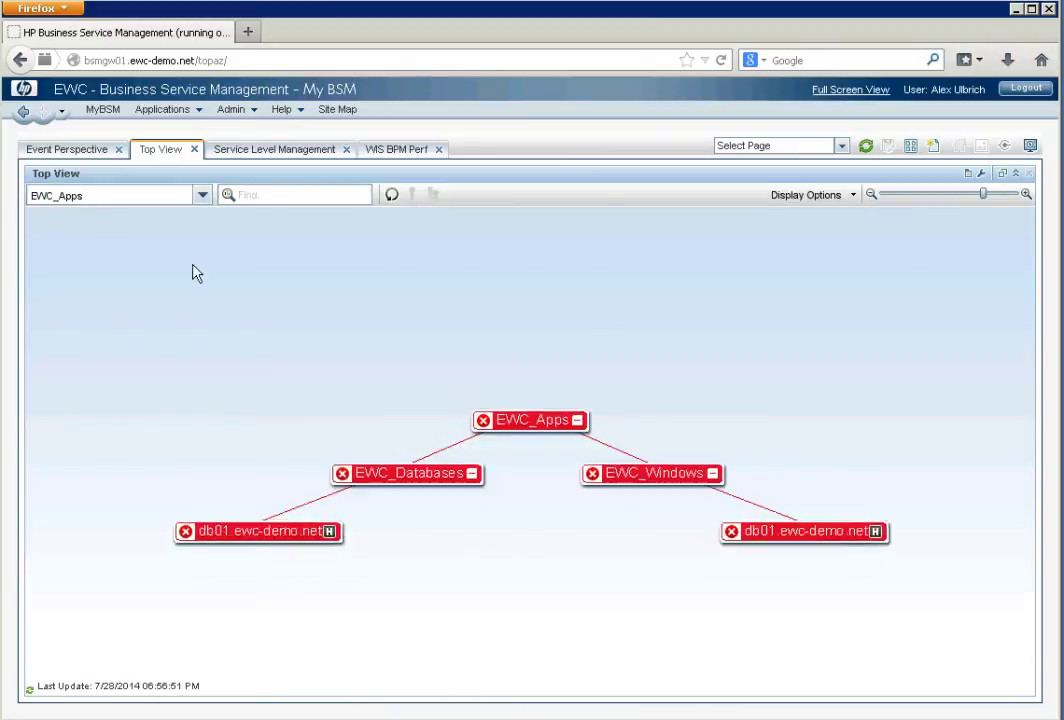
click(203, 198)
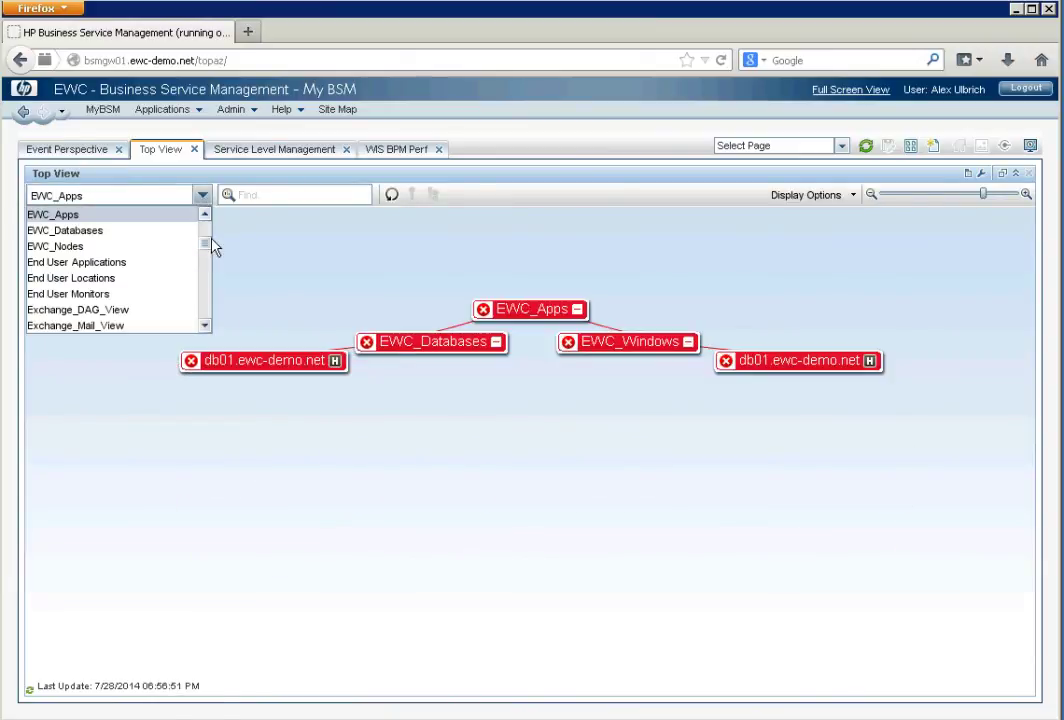
drag(210, 249, 203, 310)
scroll(204, 310, down, 3)
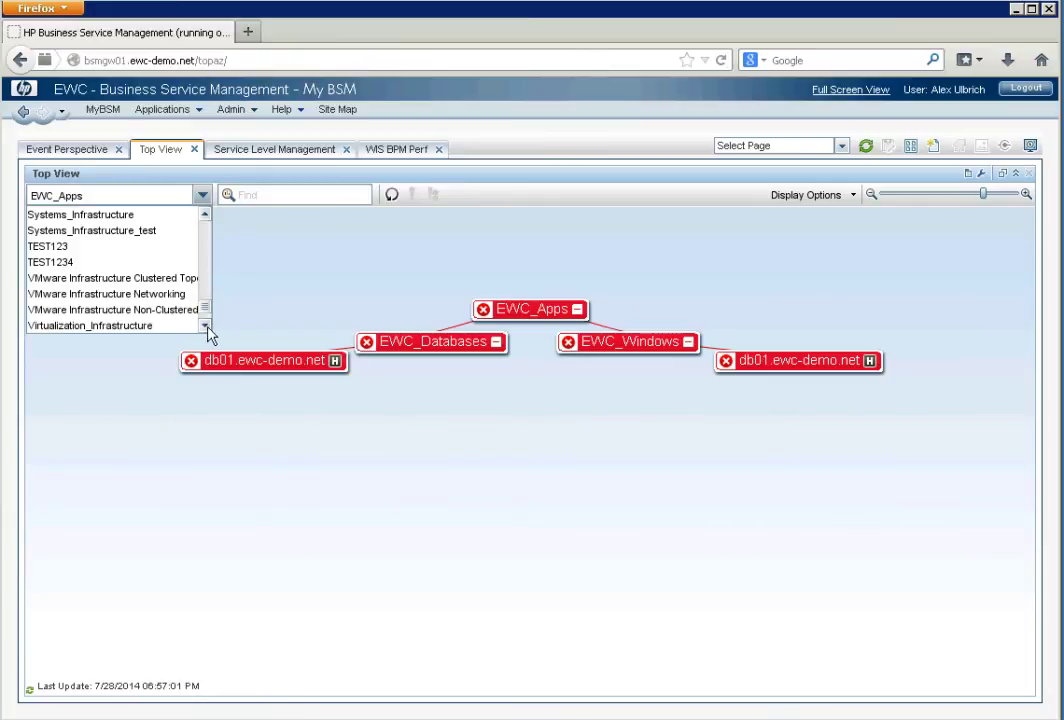
scroll(207, 328, down, 3)
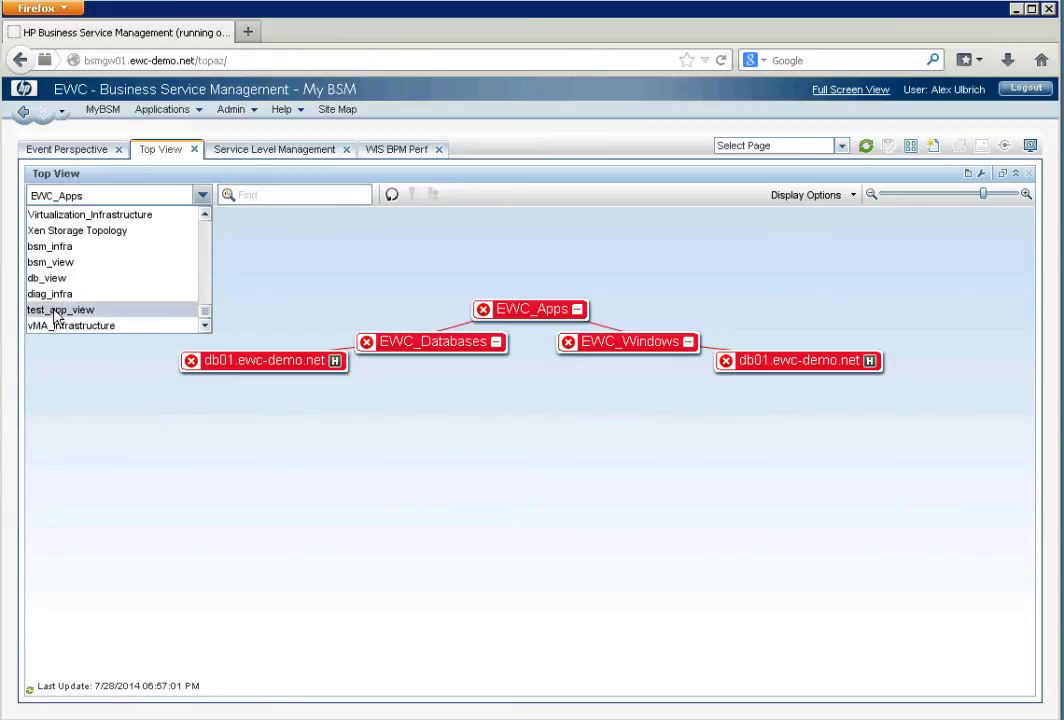
click(56, 311)
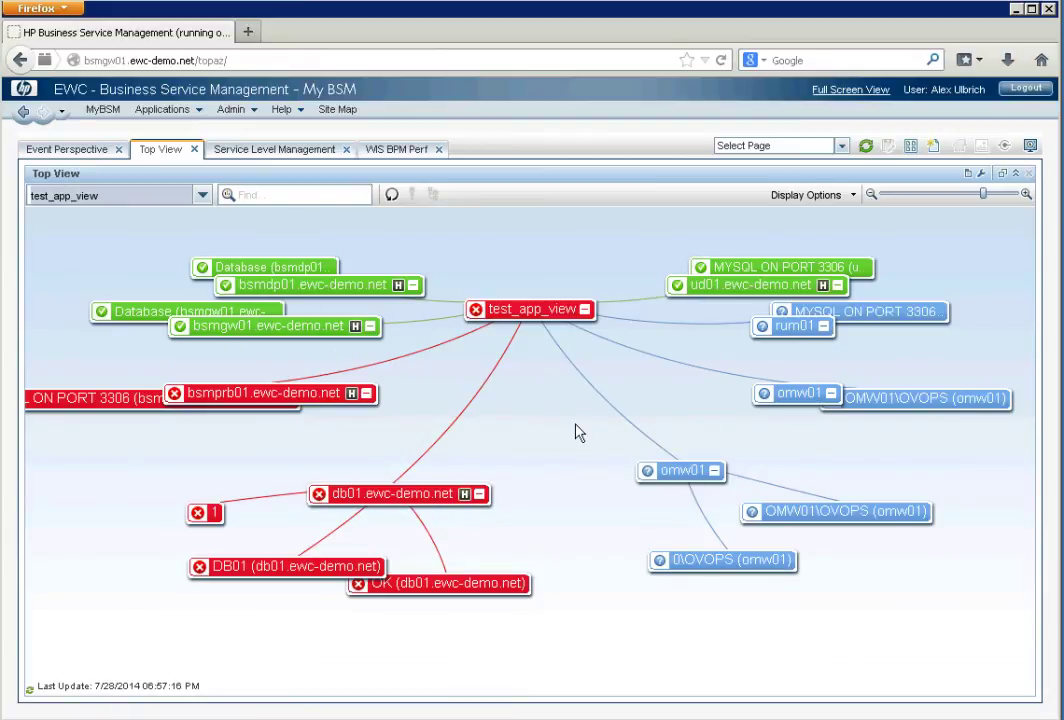
Filter Event Perspective to test_app_view and expand omw01 and ud01.ewc-demo.net.
click(83, 150)
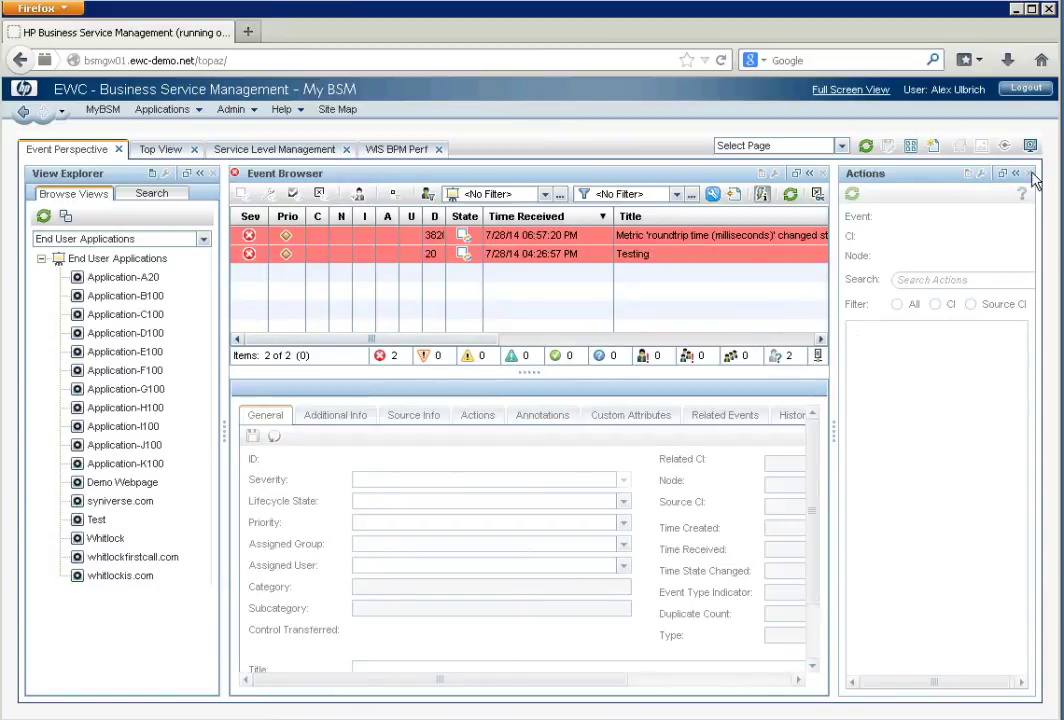
click(202, 241)
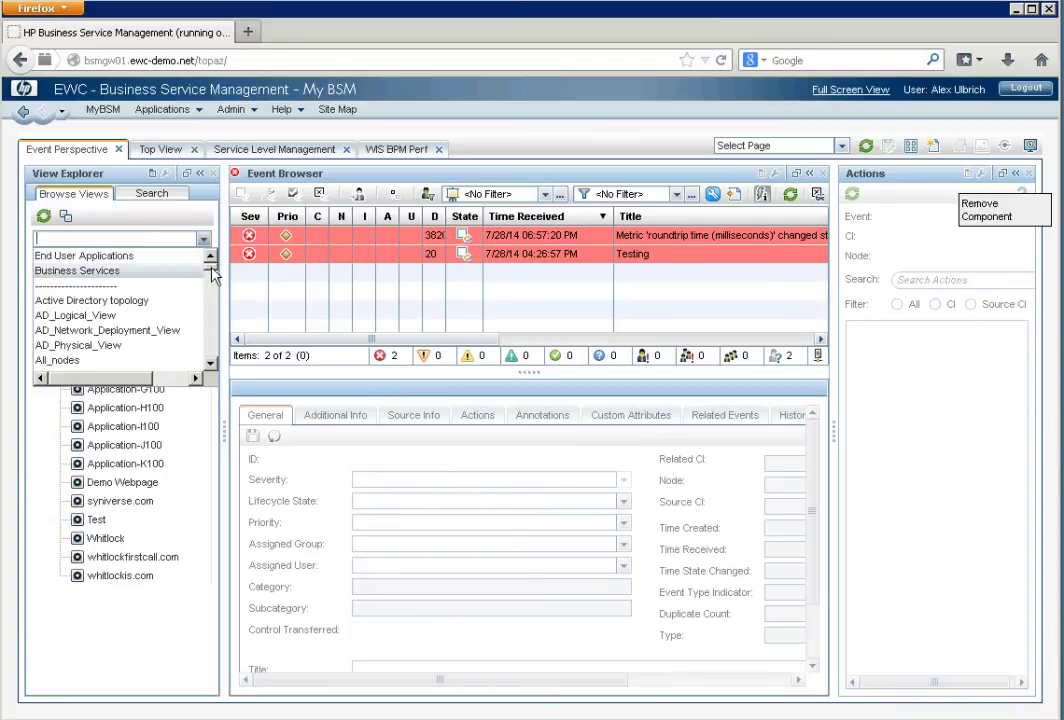
drag(212, 275, 212, 363)
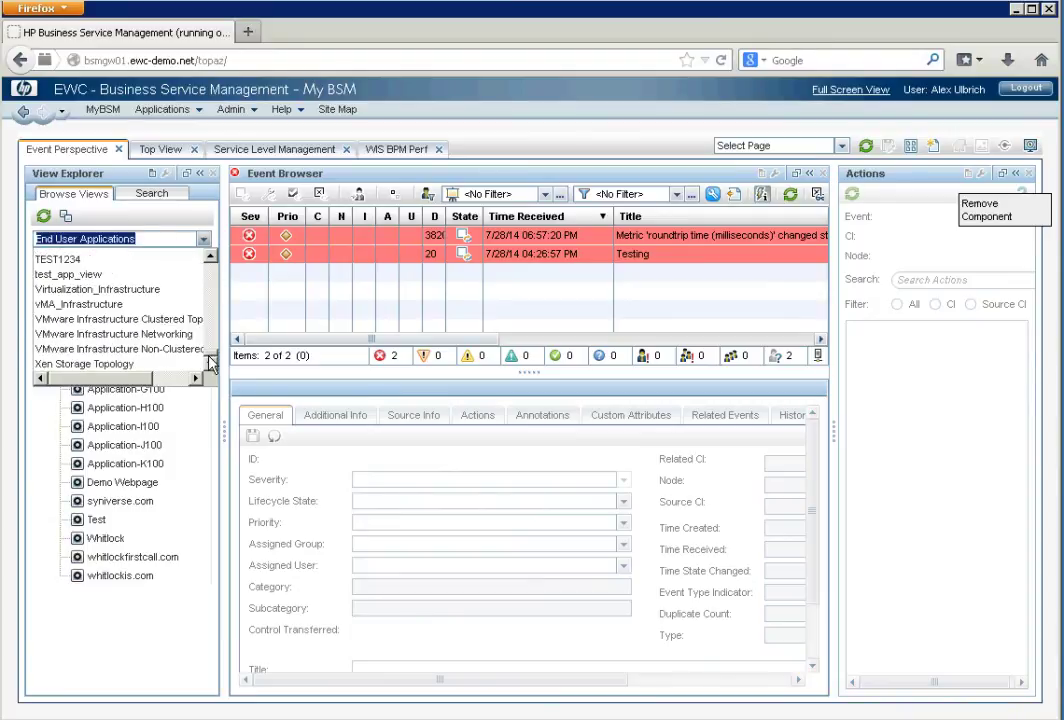
click(72, 275)
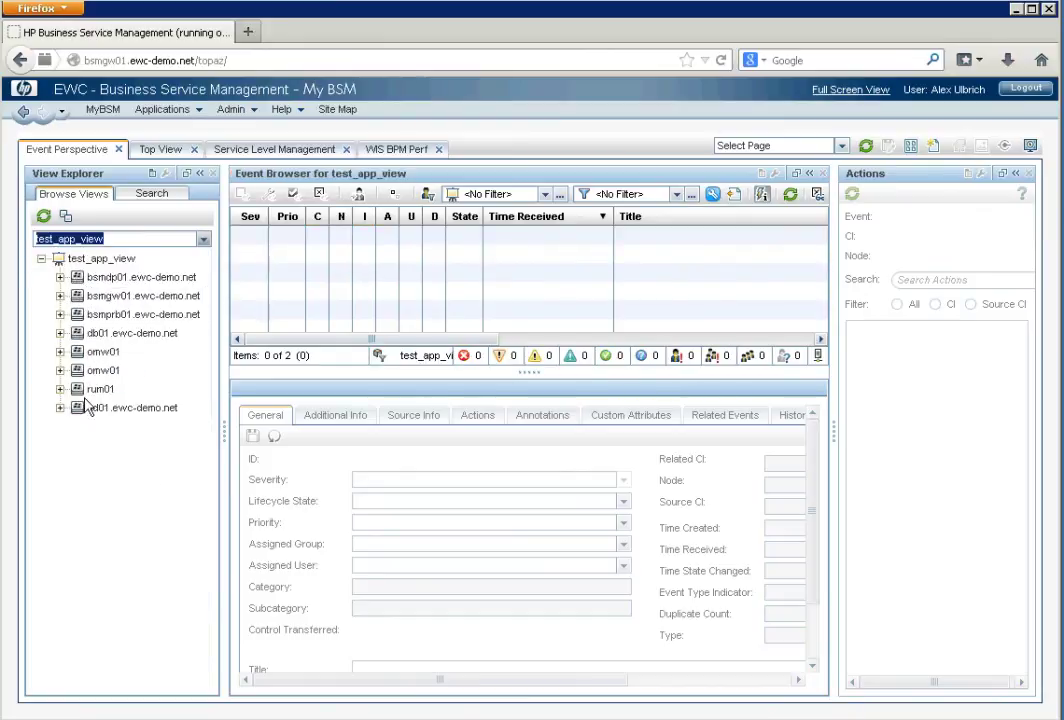
click(60, 370)
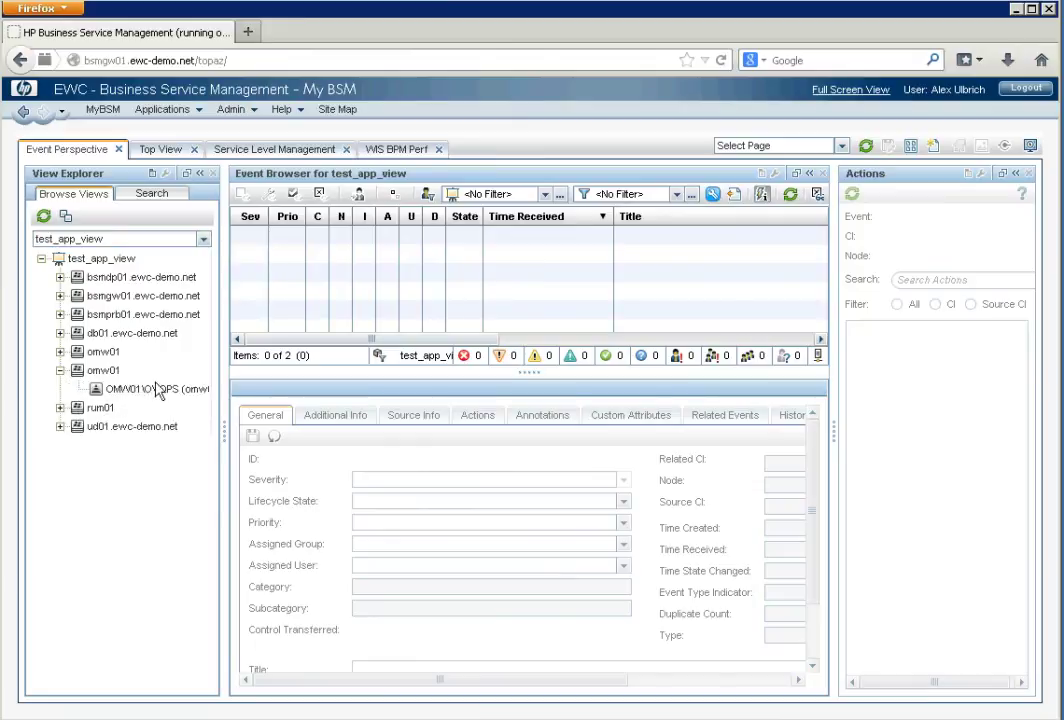
click(60, 426)
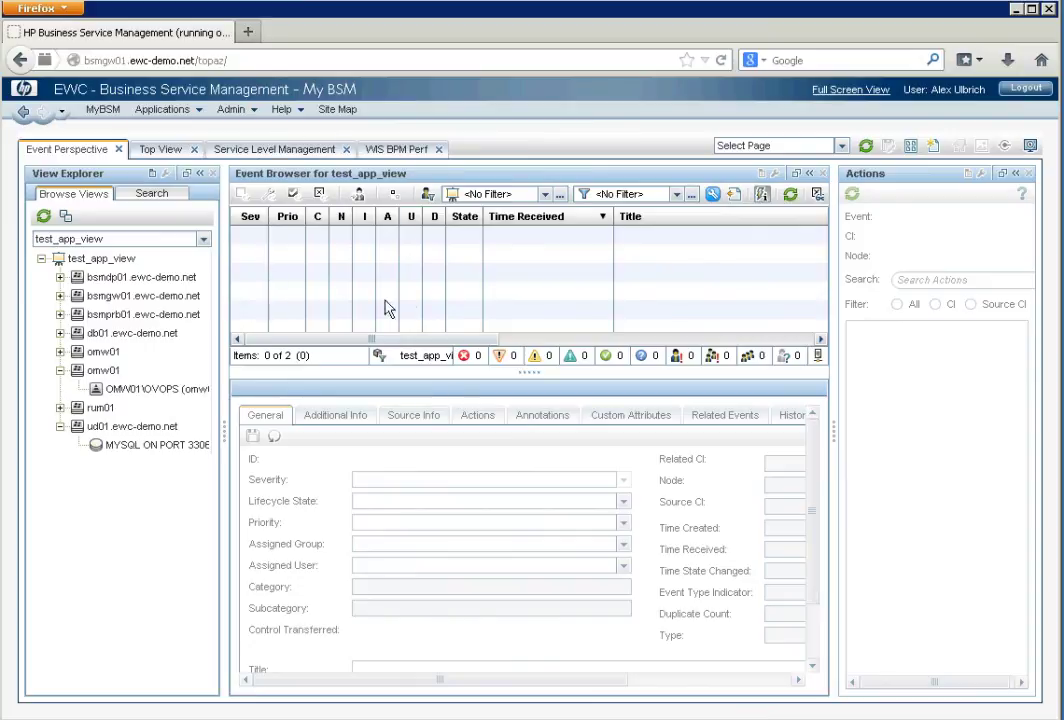
Browse the Select Page list of My BSM pages.
click(841, 147)
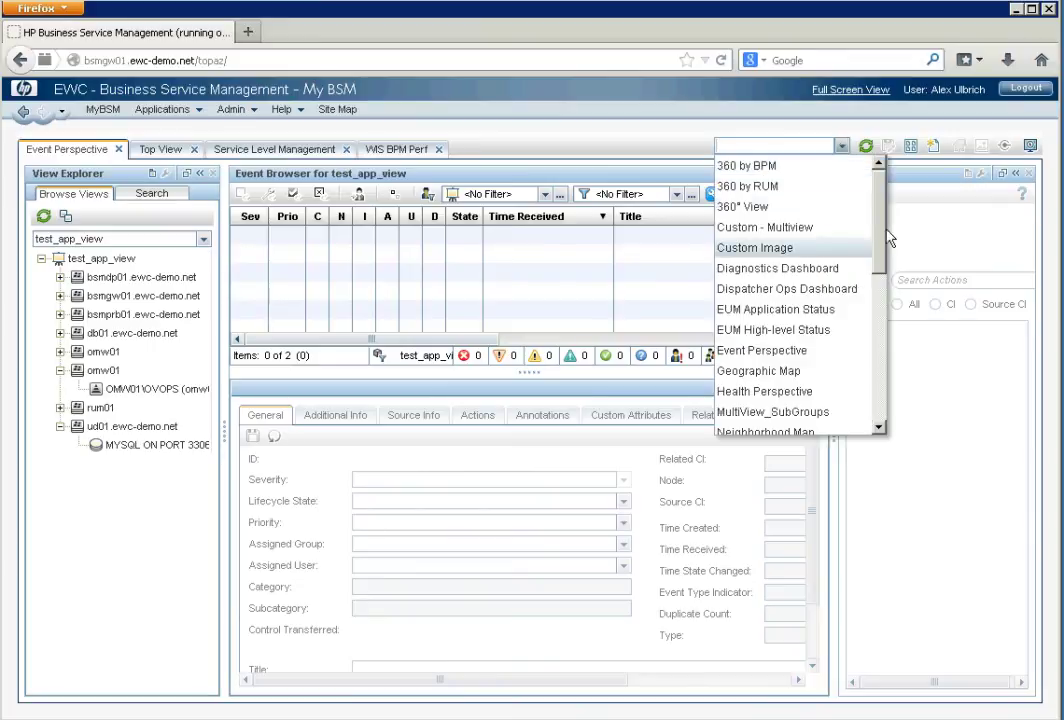
scroll(870, 340, down, 6)
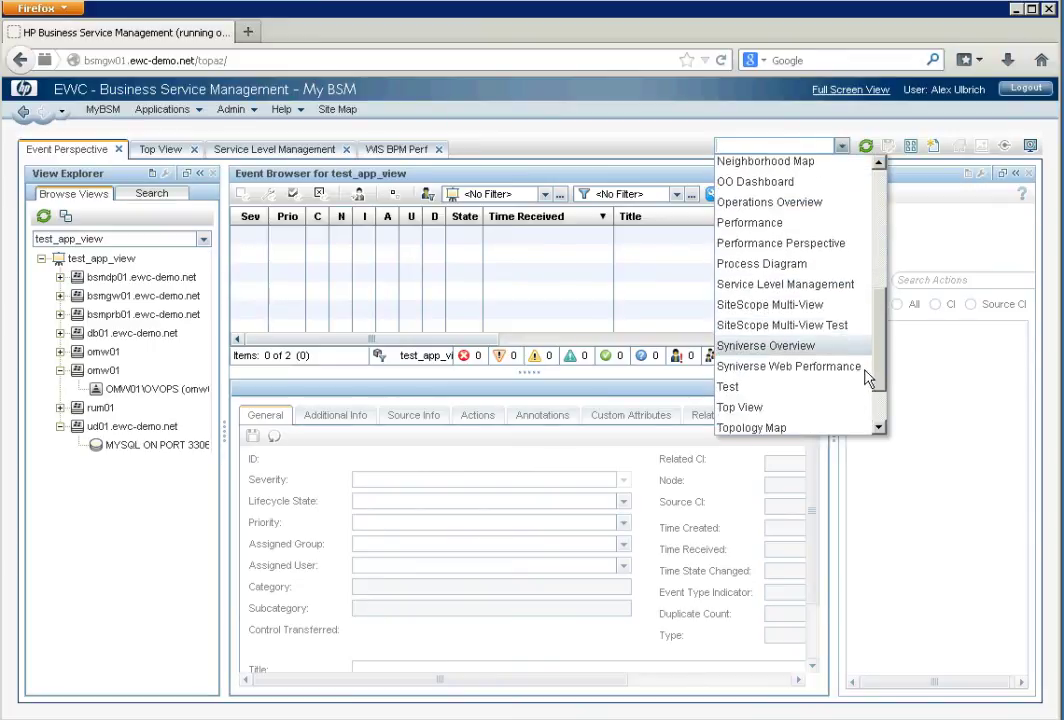
scroll(870, 383, up, 6)
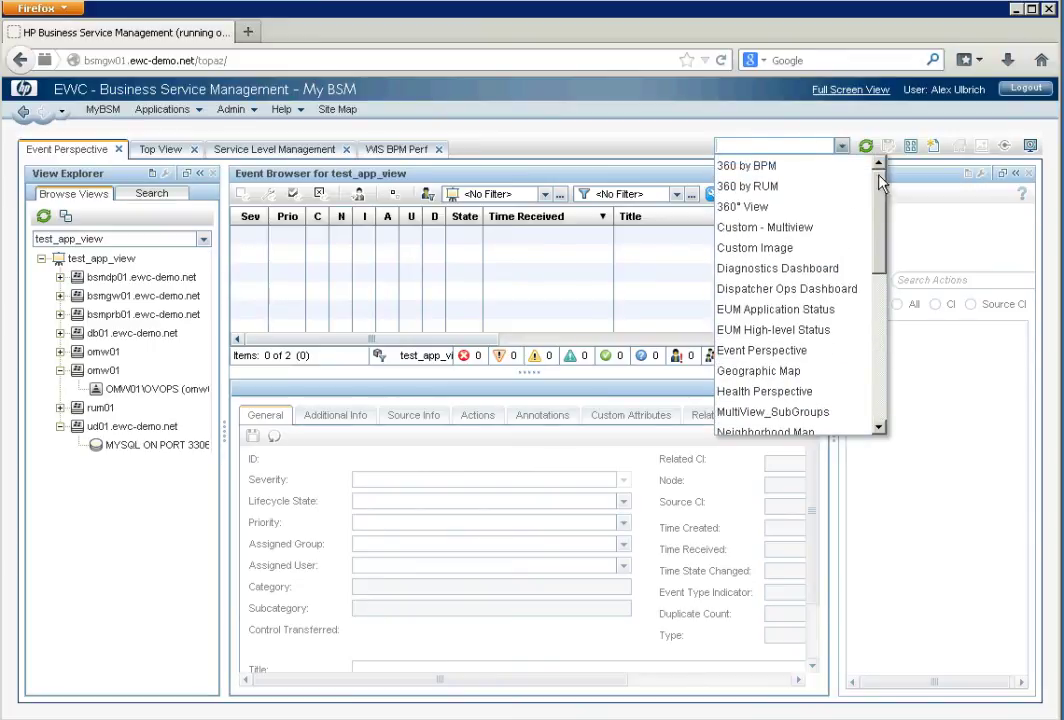